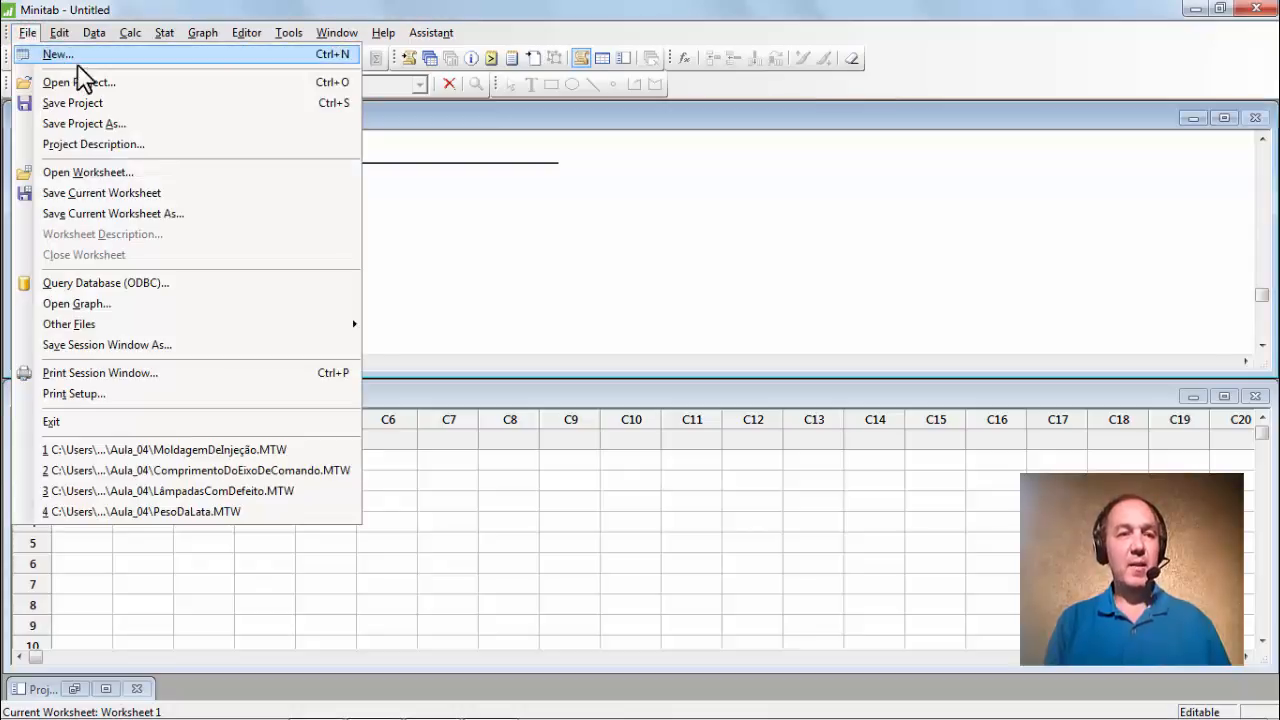
Open the MoldagemDeInjeção.MTW worksheet and accept the message about copying it into the project.
{"action": "left_click", "coordinate": [125, 178]}
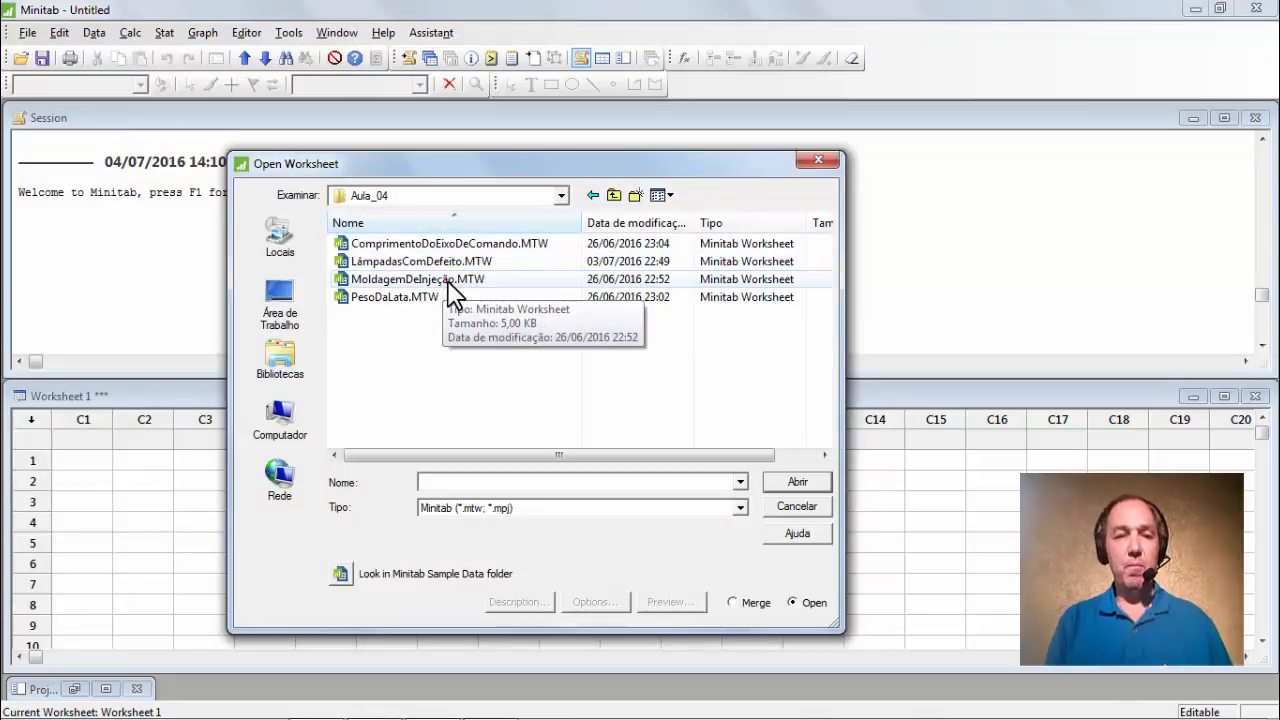
{"action": "left_click", "coordinate": [447, 280]}
{"action": "left_click", "coordinate": [812, 483]}
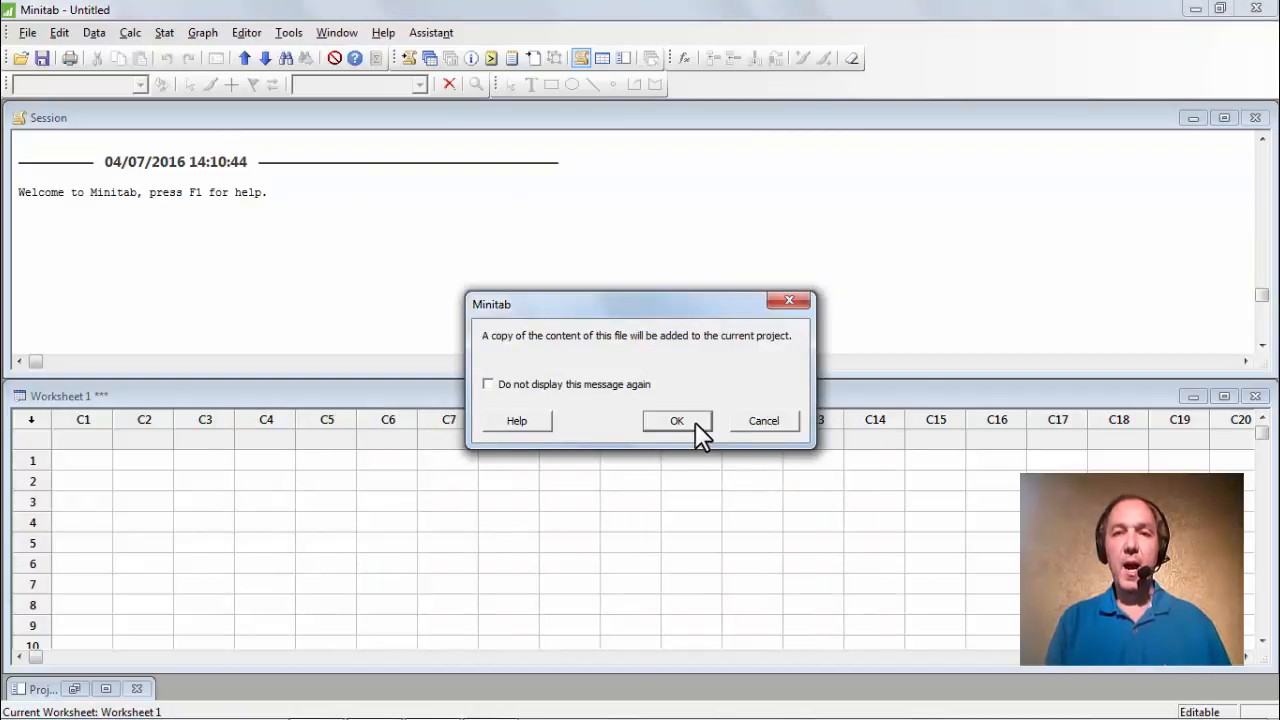
{"action": "left_click", "coordinate": [695, 422]}
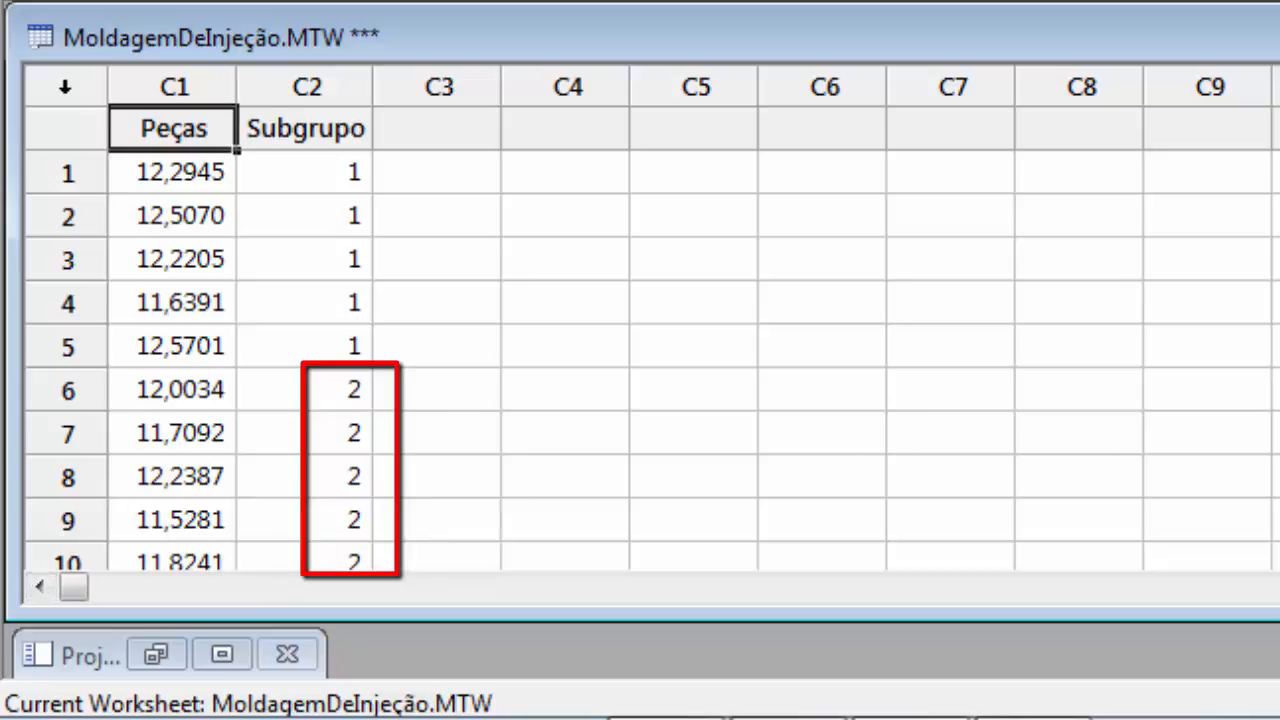
{"action": "scroll", "coordinate": [400, 360], "scroll_direction": "down", "scroll_amount": 5}
{"action": "scroll", "coordinate": [400, 360], "scroll_direction": "down", "scroll_amount": 11}
{"action": "scroll", "coordinate": [400, 360], "scroll_direction": "down", "scroll_amount": 11}
{"action": "scroll", "coordinate": [400, 360], "scroll_direction": "down", "scroll_amount": 7}
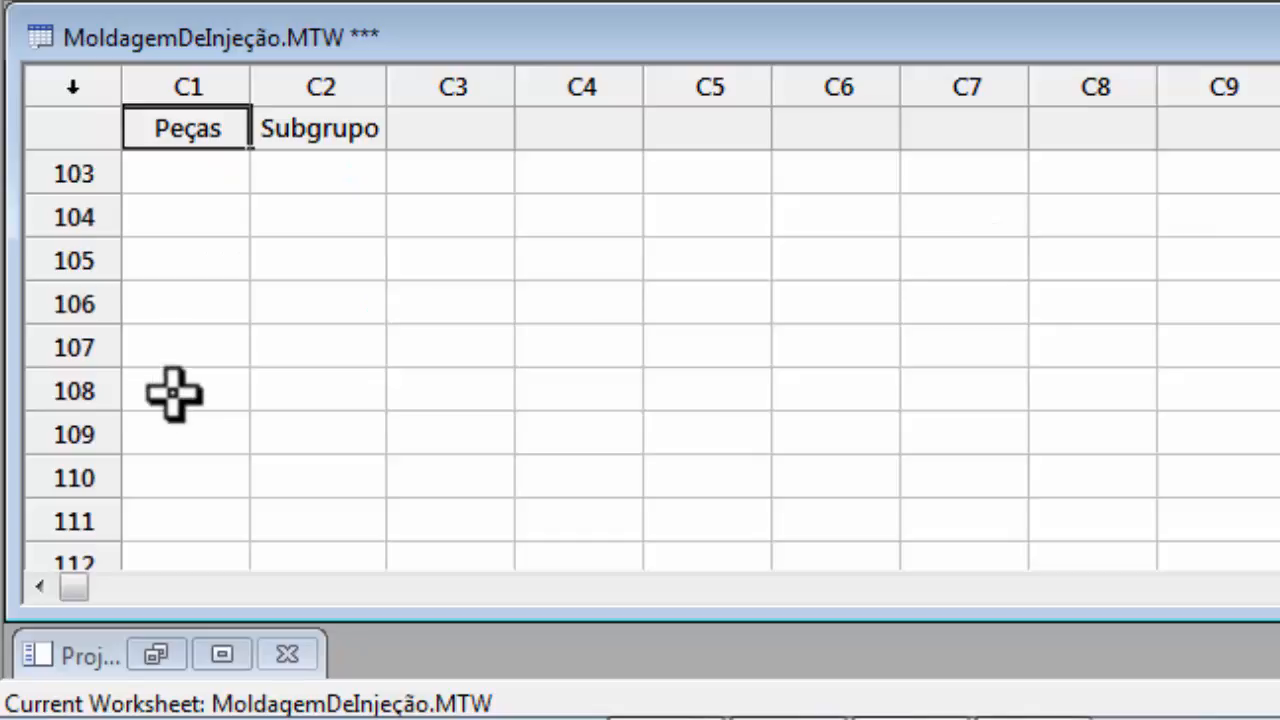
{"action": "scroll", "coordinate": [171, 391], "scroll_direction": "up", "scroll_amount": 3}
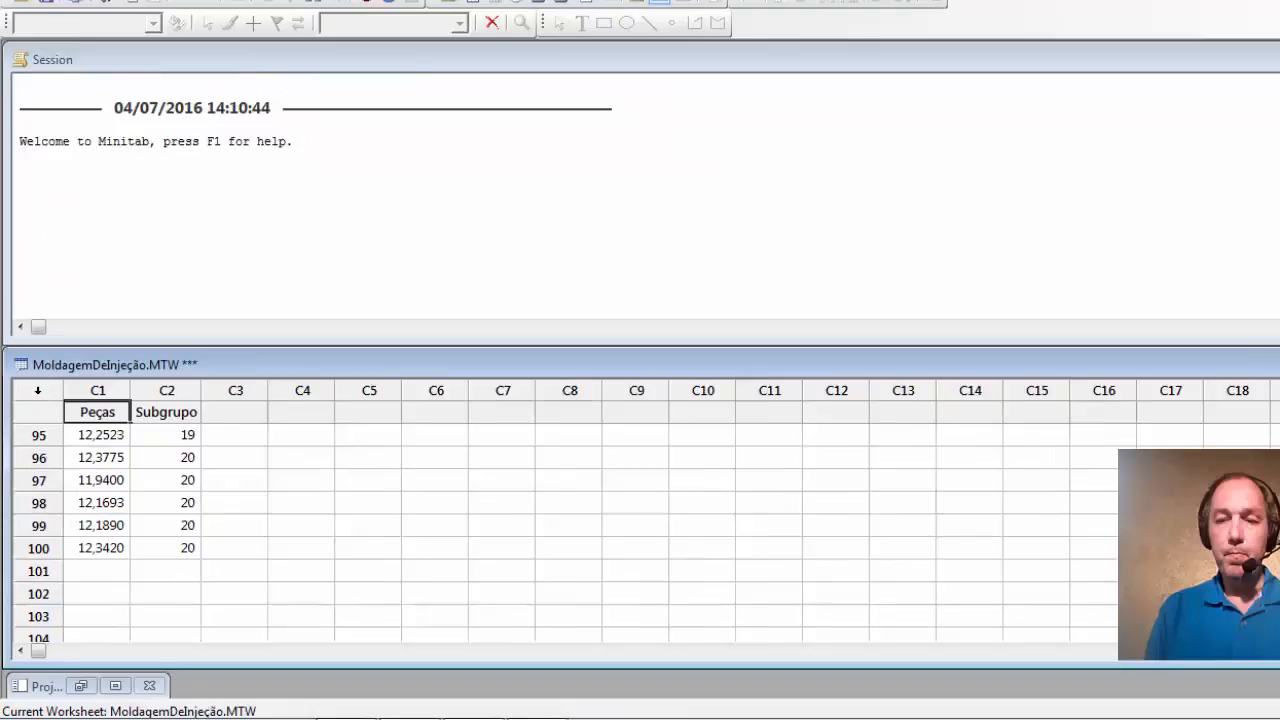
{"action": "left_click", "coordinate": [1262, 424]}
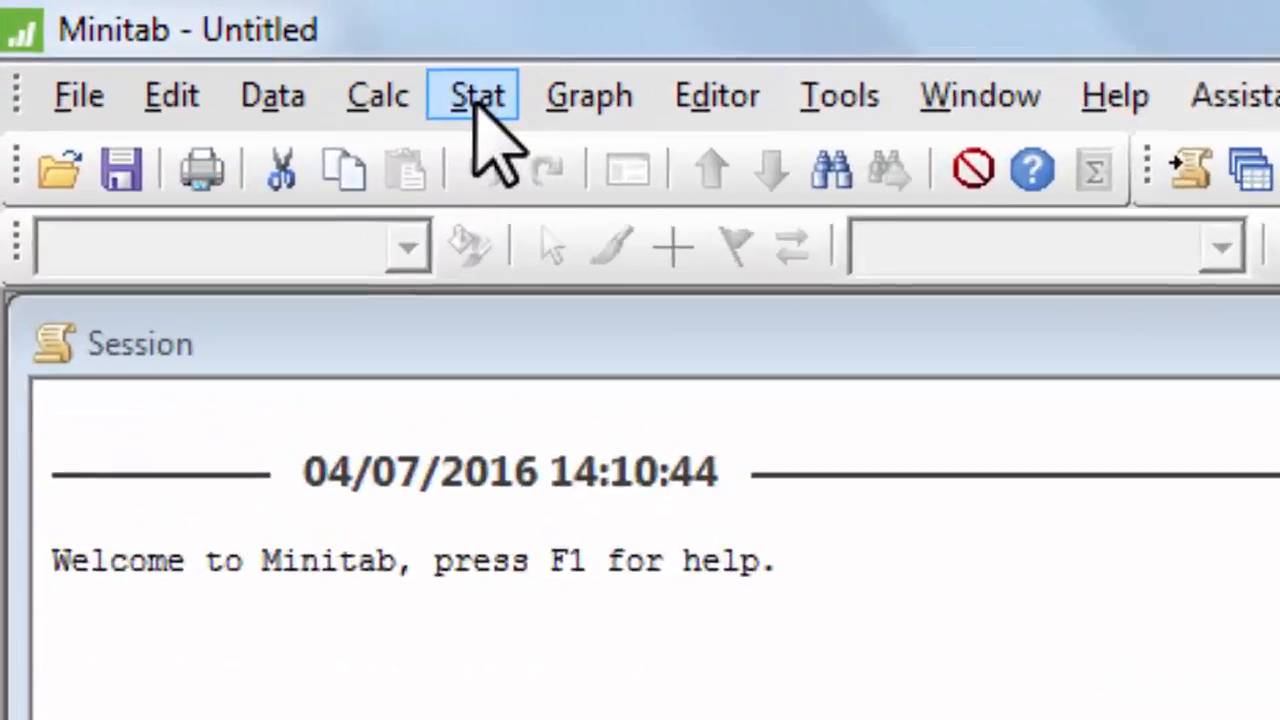
Open the Xbar-R chart dialog under Stat > Control Charts > Variables Charts for Subgroups.
{"action": "left_click", "coordinate": [478, 97]}
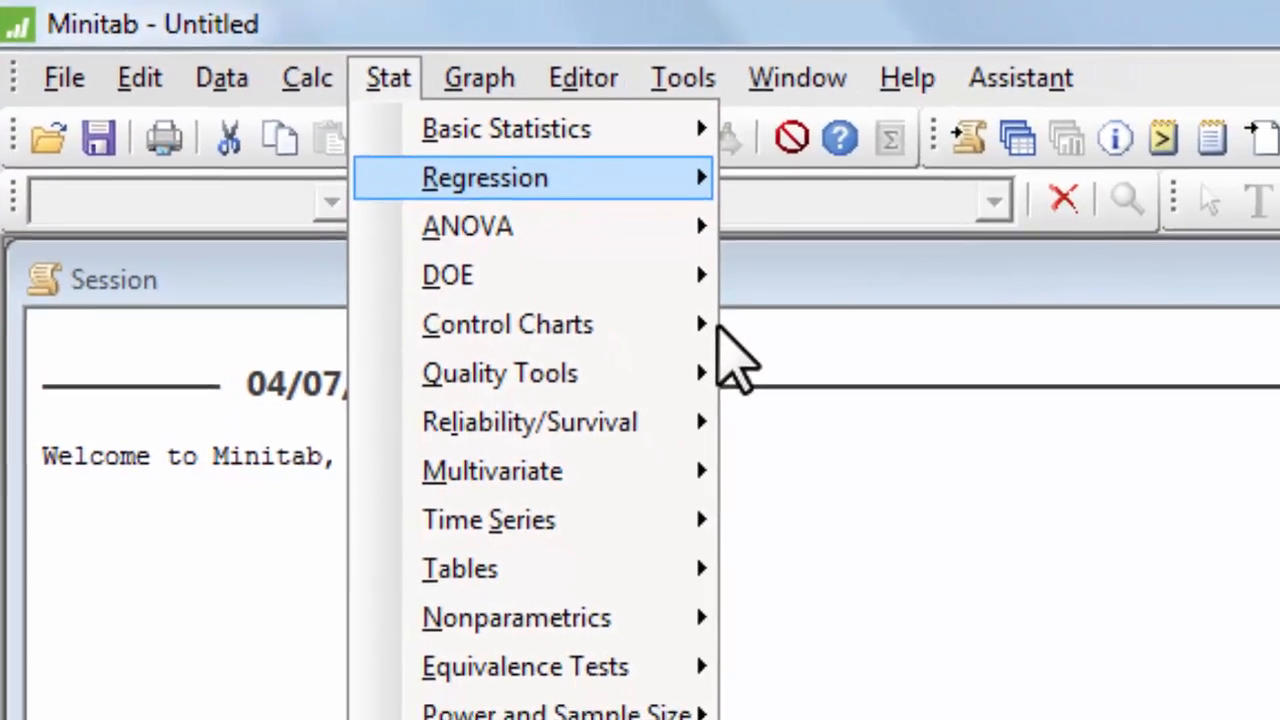
{"action": "mouse_move", "coordinate": [700, 348]}
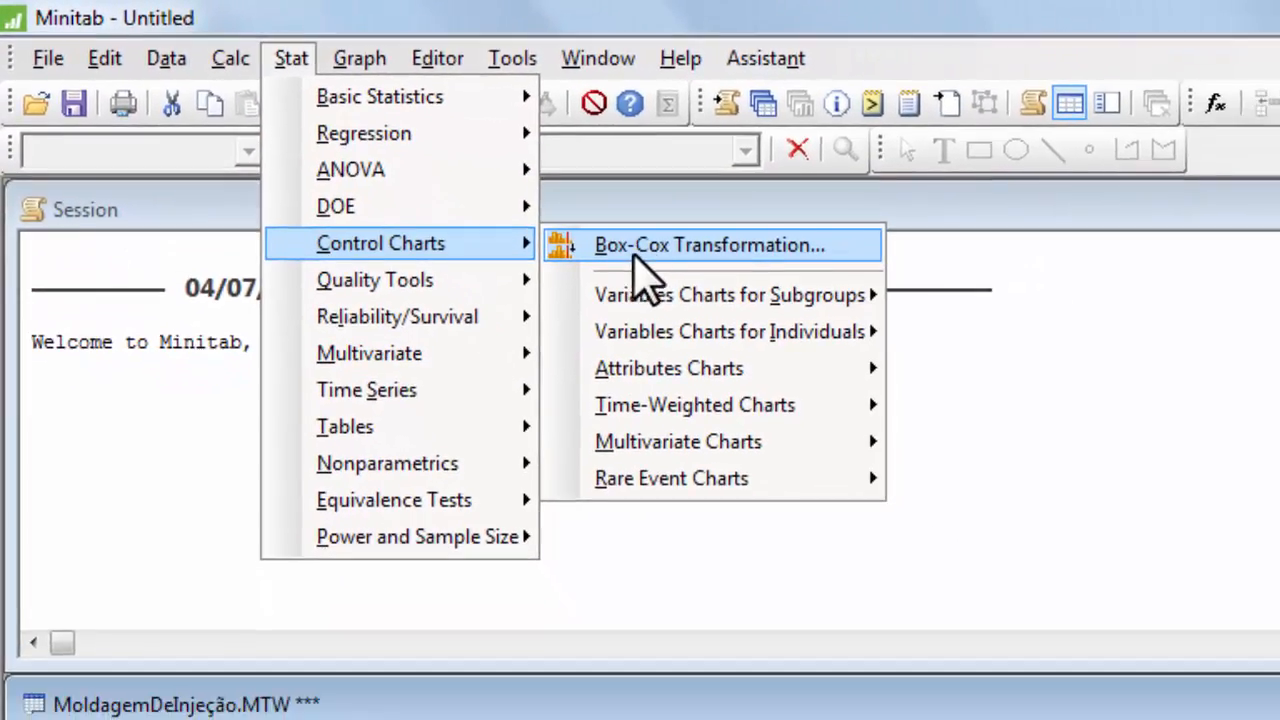
{"action": "mouse_move", "coordinate": [825, 320]}
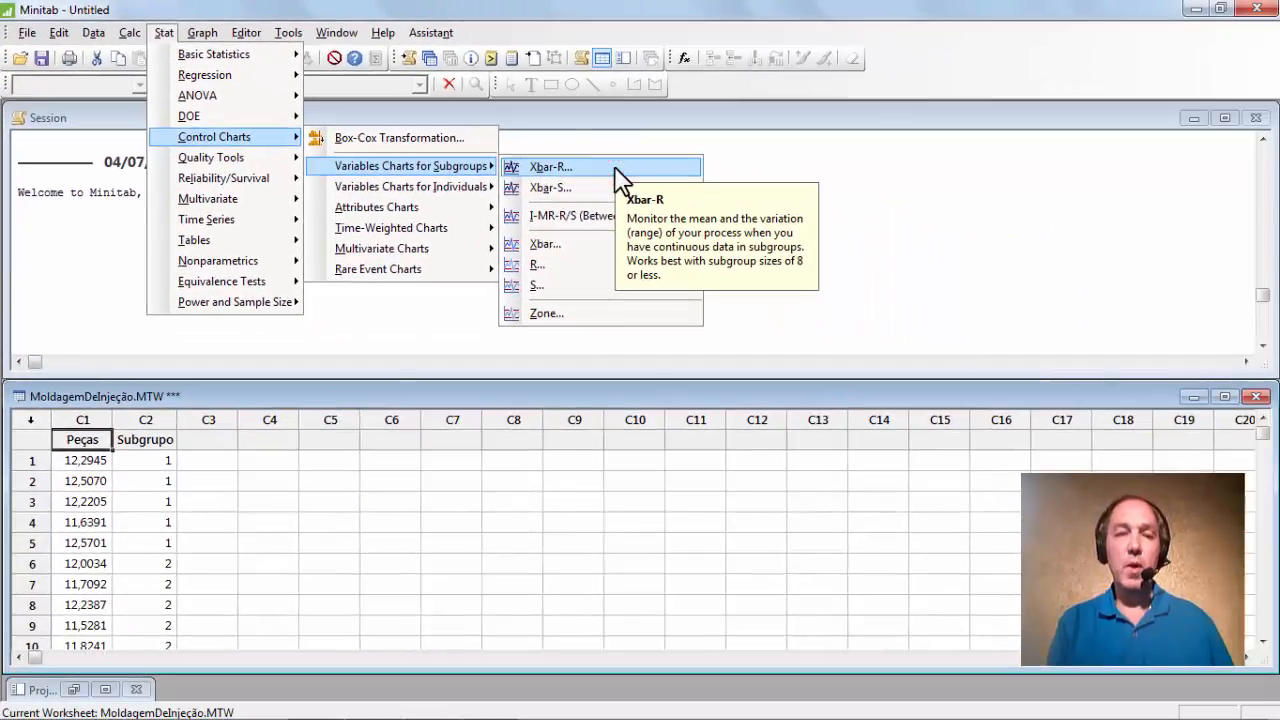
{"action": "left_click", "coordinate": [560, 167]}
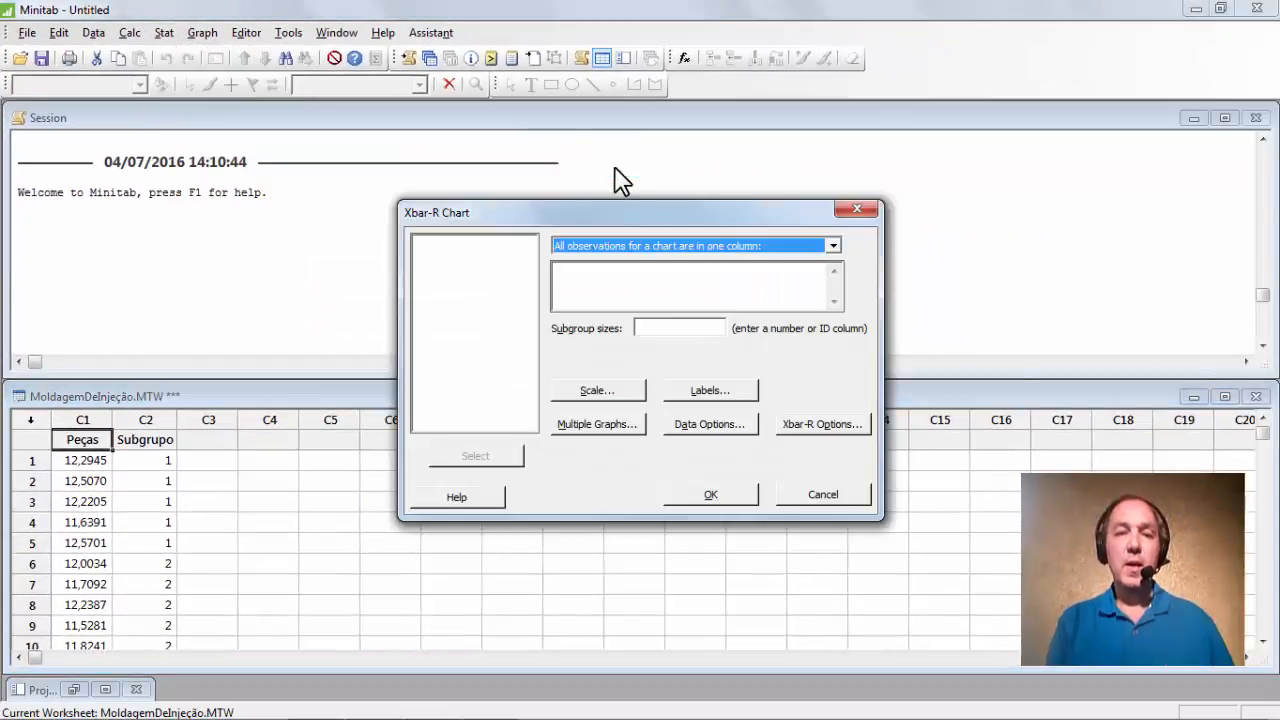
Chart C1 Peças as all observations in one column, with C2 Subgrupo as subgroup sizes.
{"action": "left_click", "coordinate": [834, 245]}
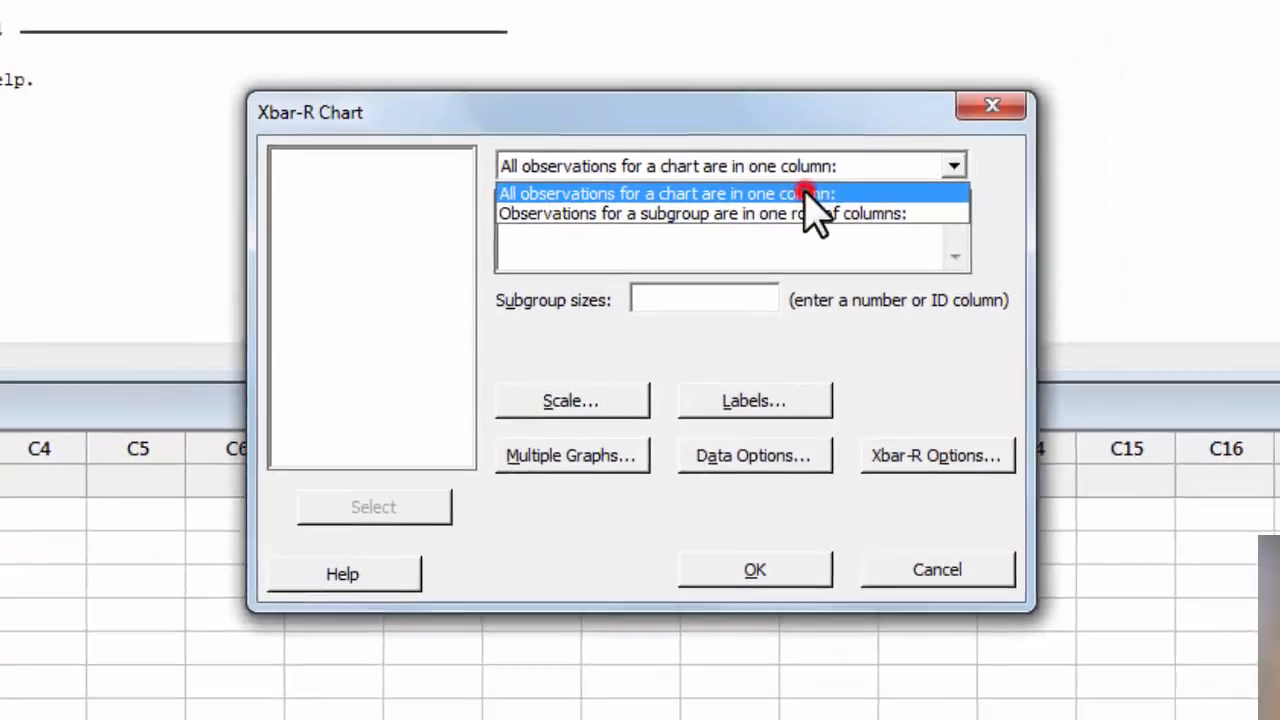
{"action": "left_click", "coordinate": [842, 154]}
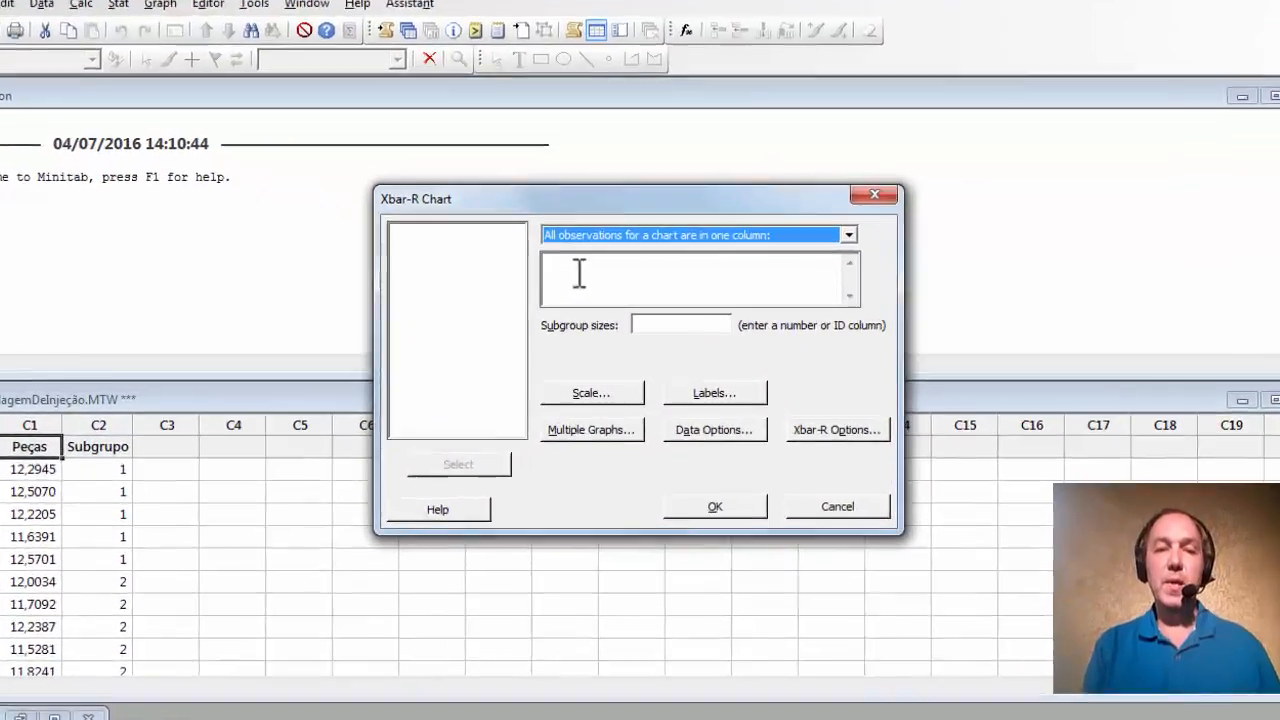
{"action": "left_click", "coordinate": [588, 282]}
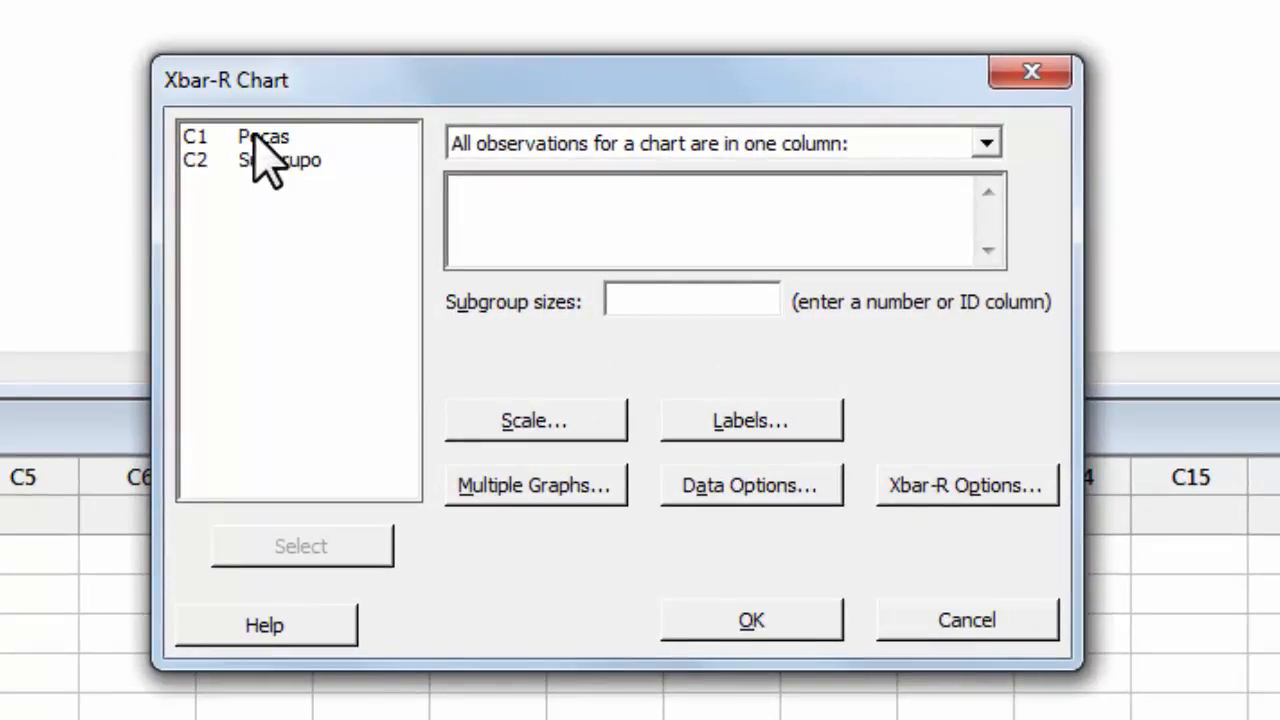
{"action": "left_click", "coordinate": [254, 137]}
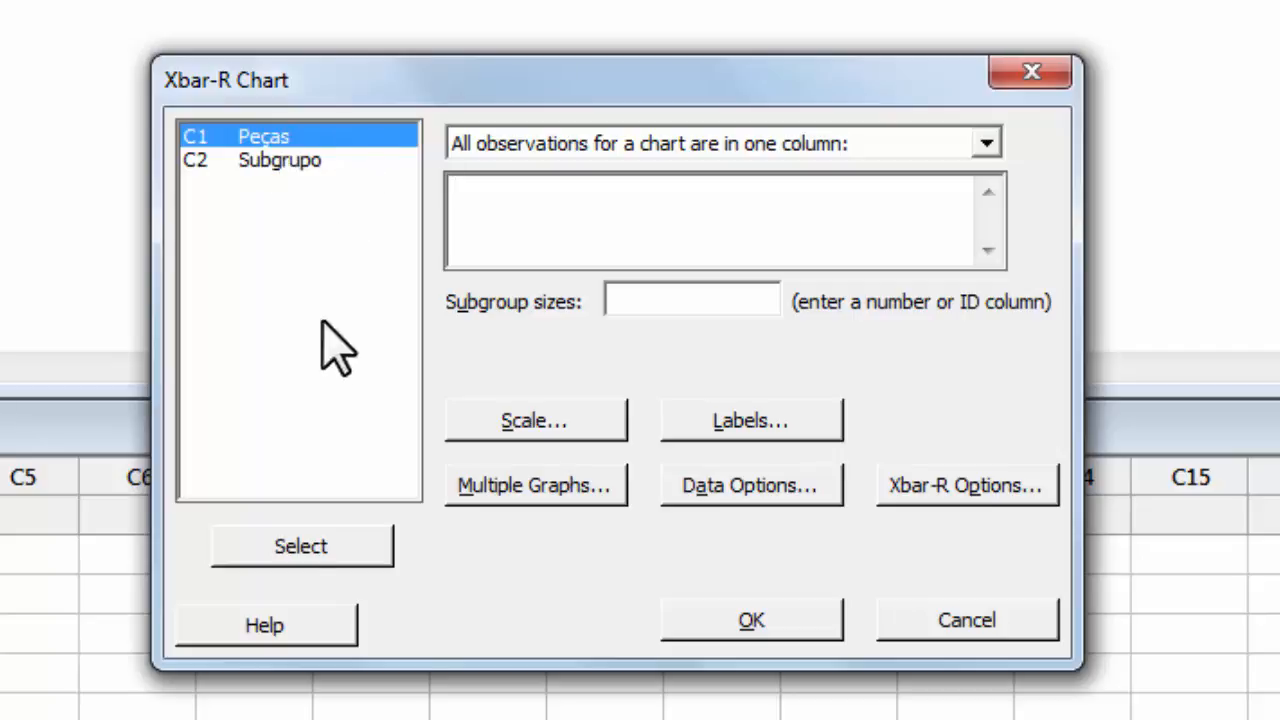
{"action": "double_click", "coordinate": [226, 142]}
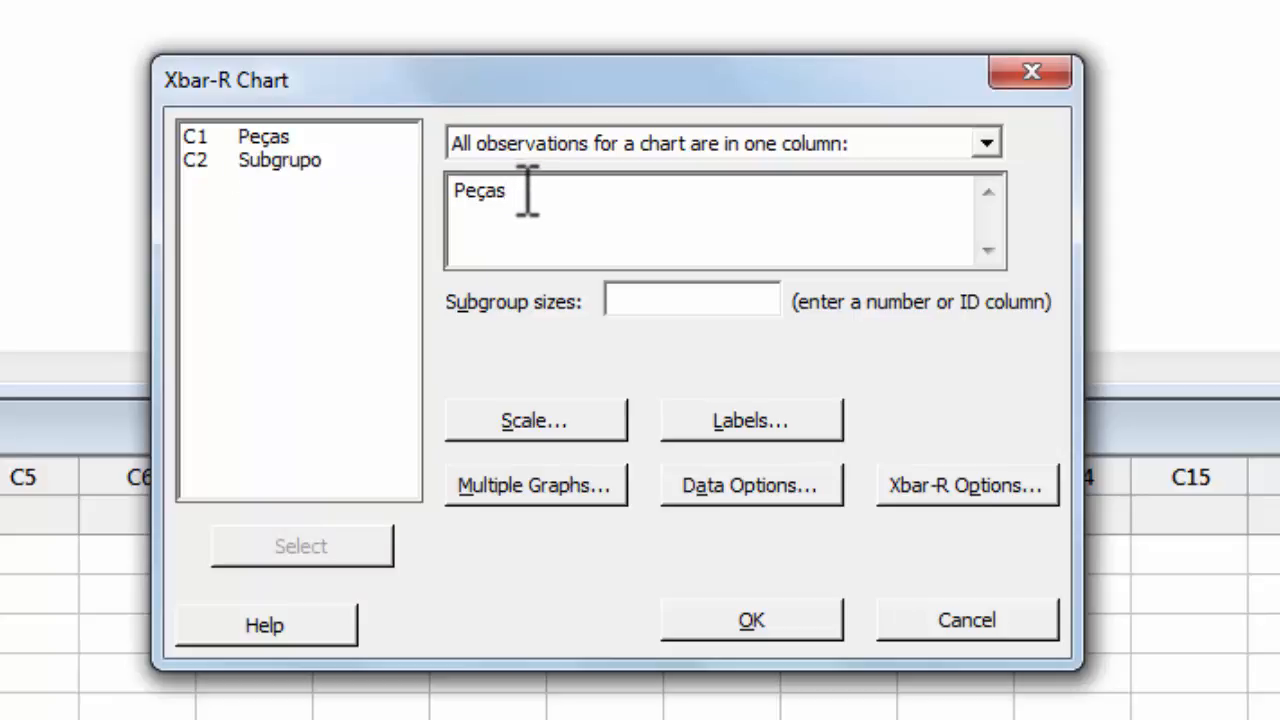
{"action": "left_click", "coordinate": [665, 302]}
{"action": "left_click", "coordinate": [290, 547]}
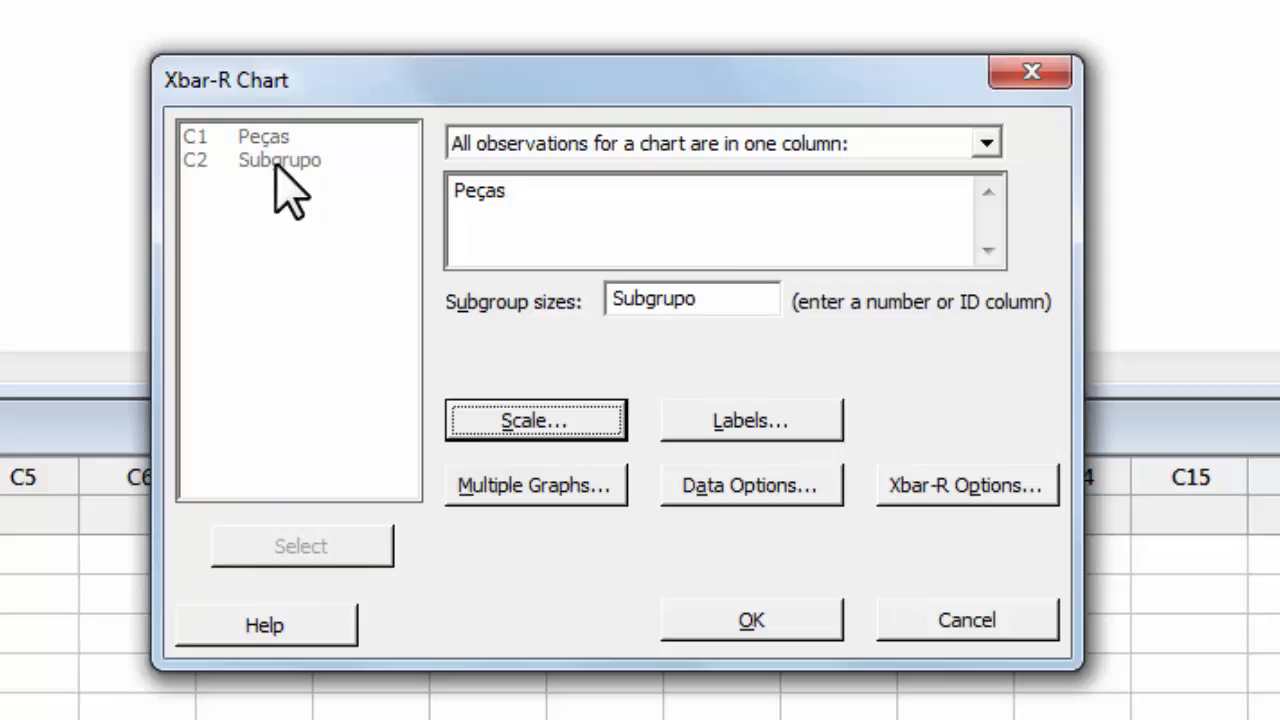
{"action": "left_click", "coordinate": [766, 413]}
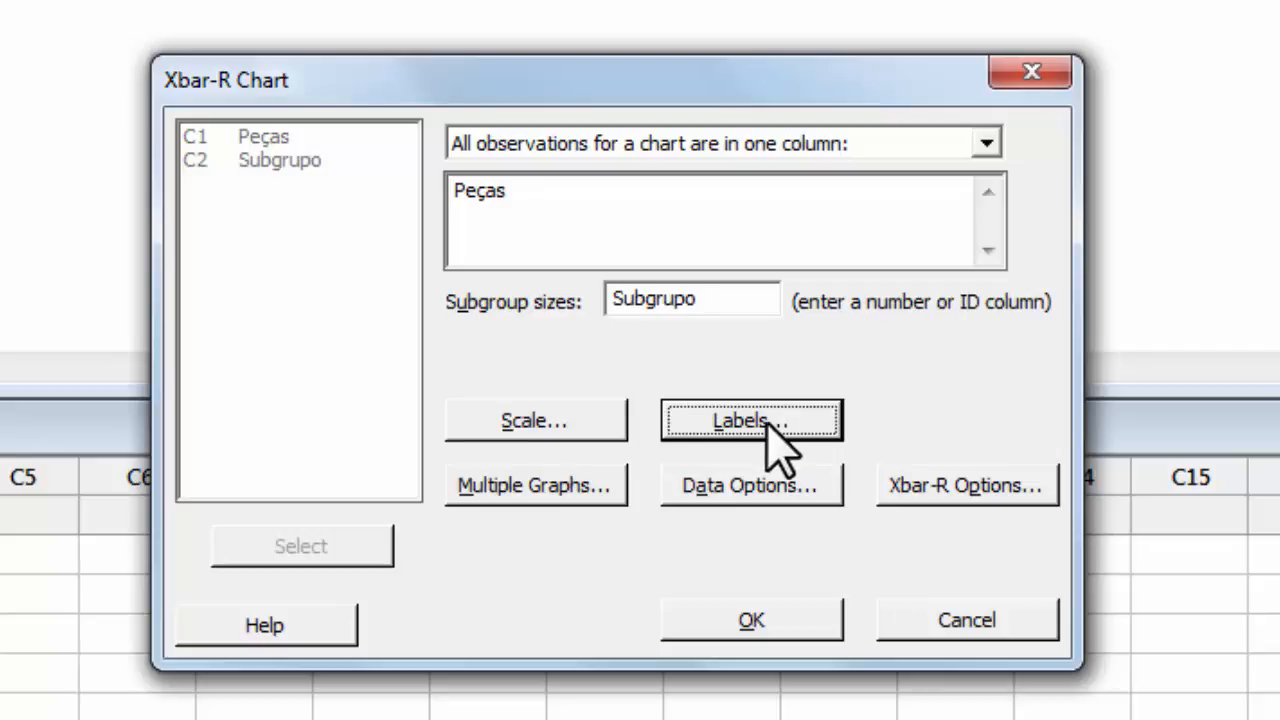
Enter 'Xbar R peças' as the chart title in the Labels dialog.
{"action": "left_click", "coordinate": [768, 423]}
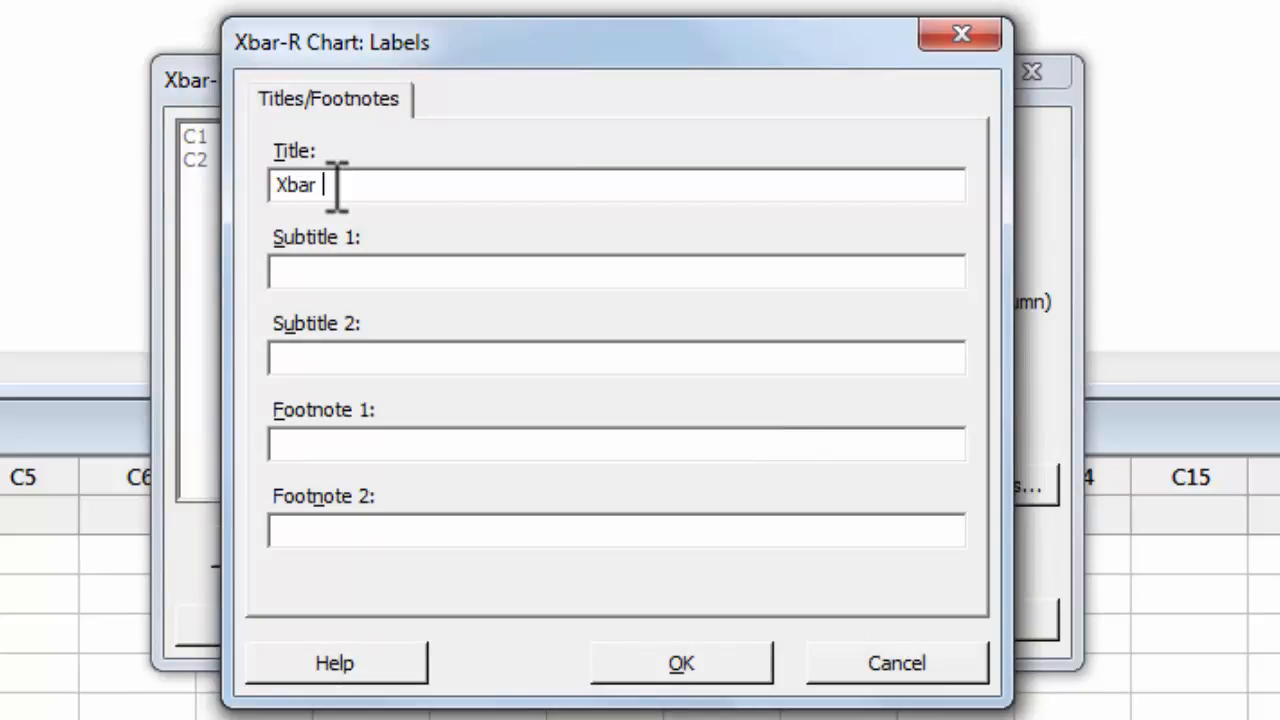
{"action": "type", "text": "Xbar R peças"}
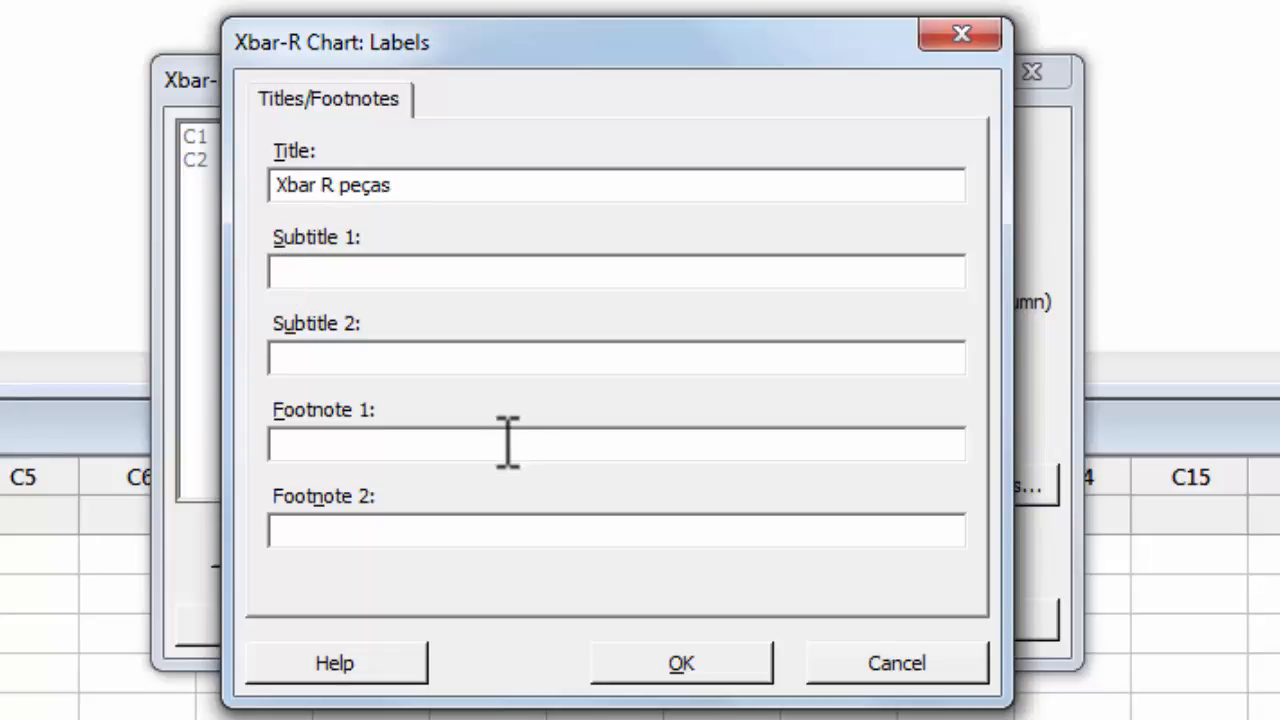
{"action": "left_click", "coordinate": [672, 665]}
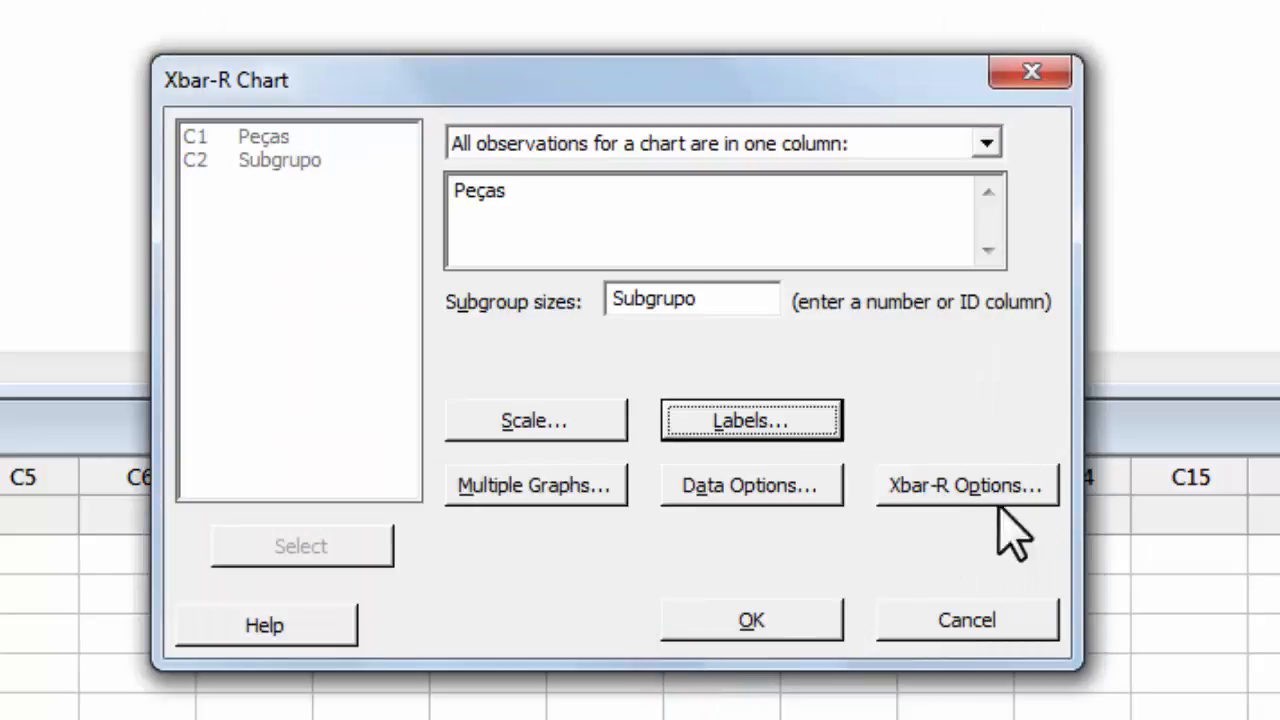
Open Xbar-R Options and check the parameter settings, leaving Mean and Standard deviation empty.
{"action": "left_click", "coordinate": [942, 492]}
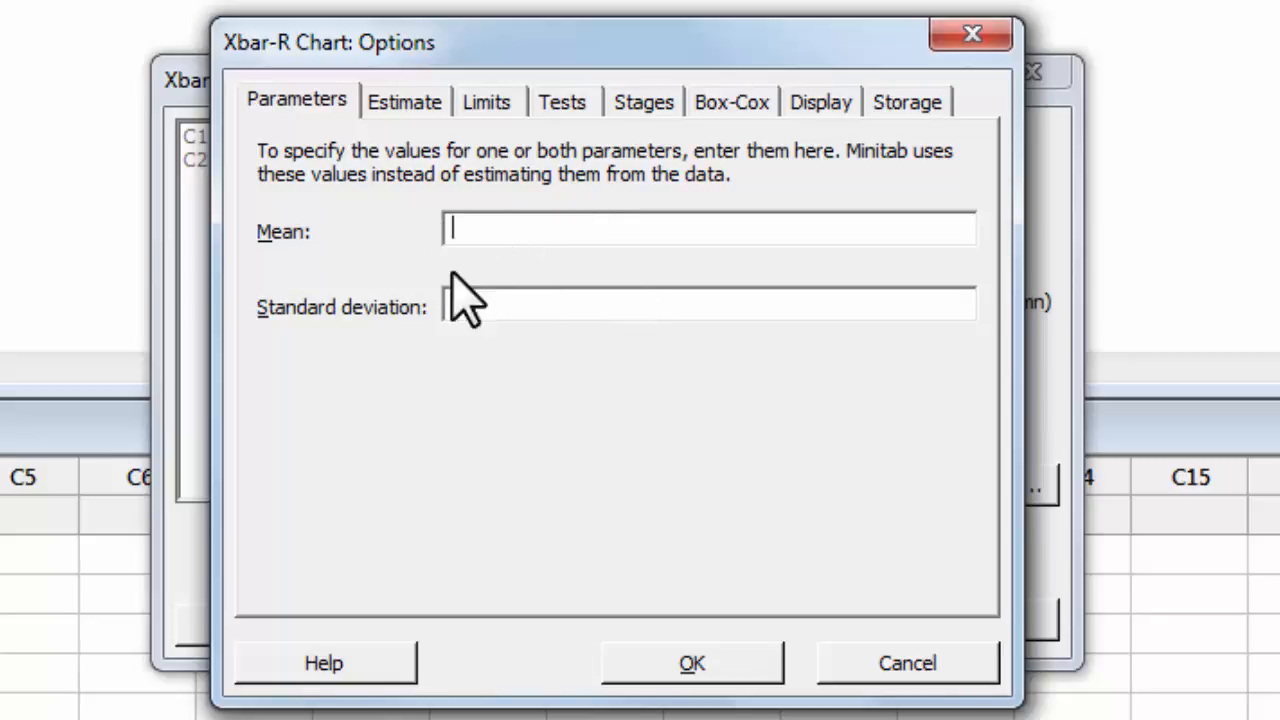
{"action": "left_click", "coordinate": [405, 103]}
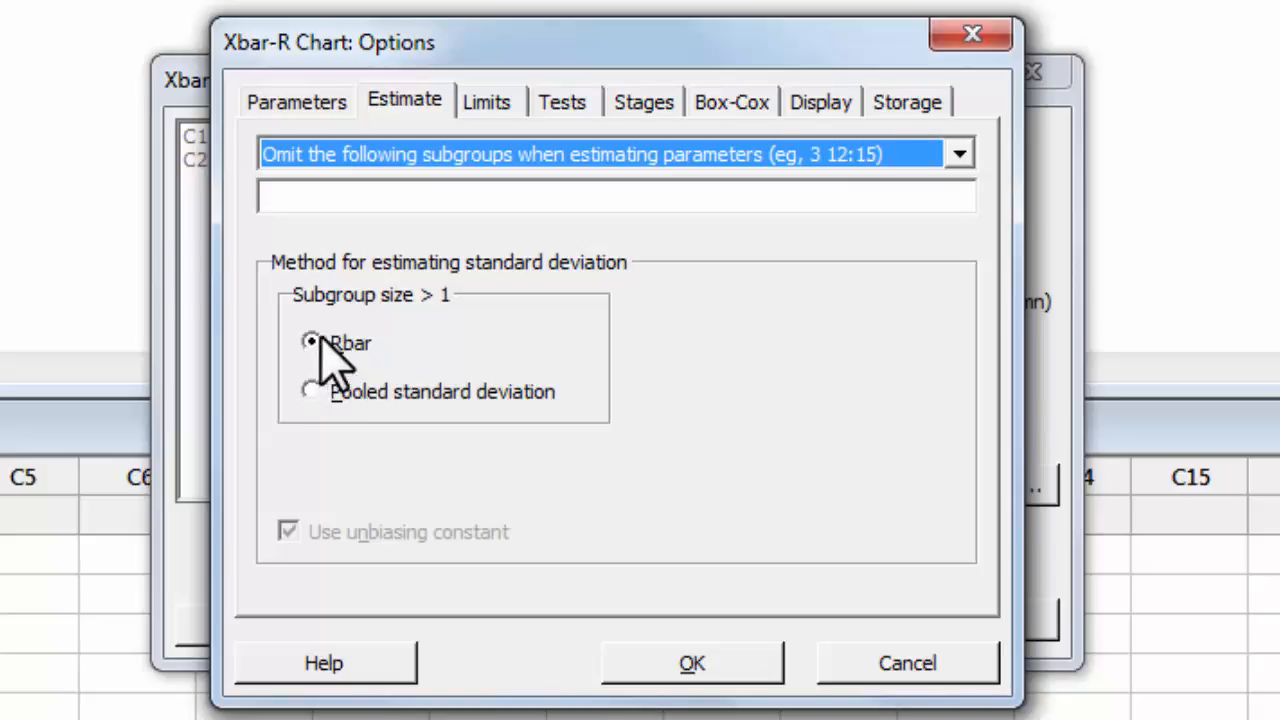
Look over the sigma limit settings, then view the special-cause tests, where only the 3-standard-deviation test is checked.
{"action": "left_click", "coordinate": [497, 104]}
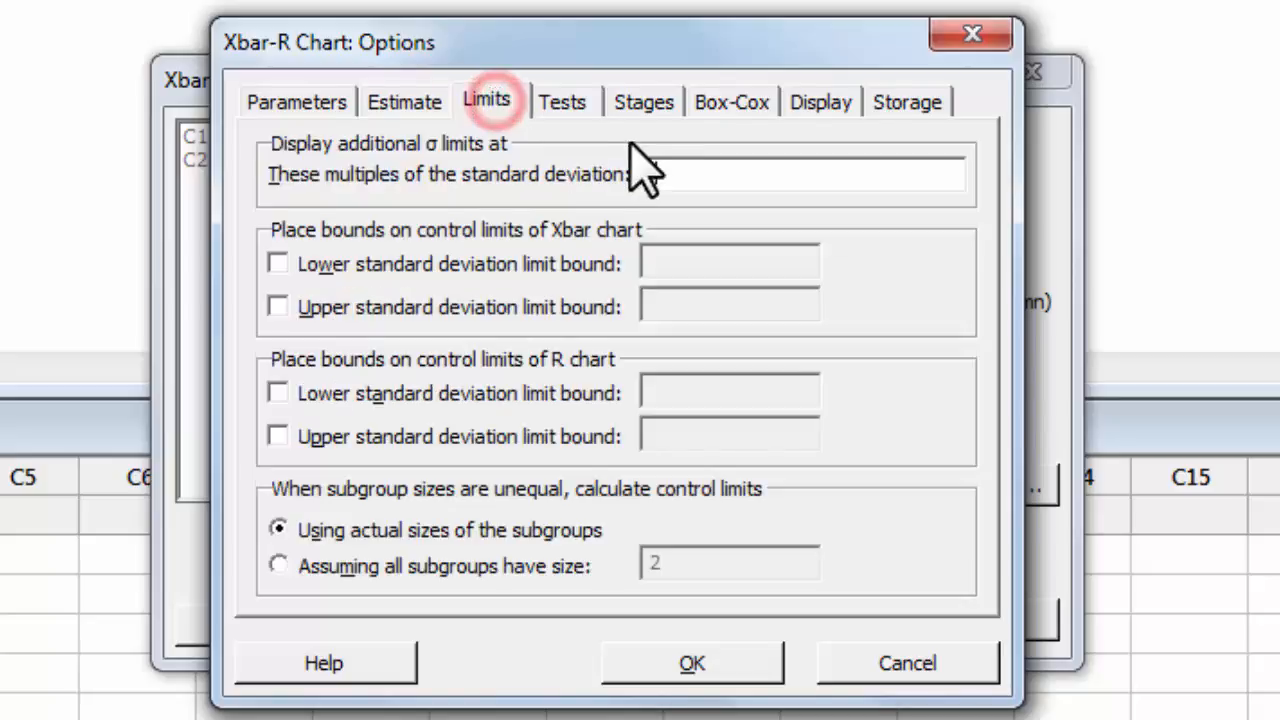
{"action": "left_click", "coordinate": [670, 174]}
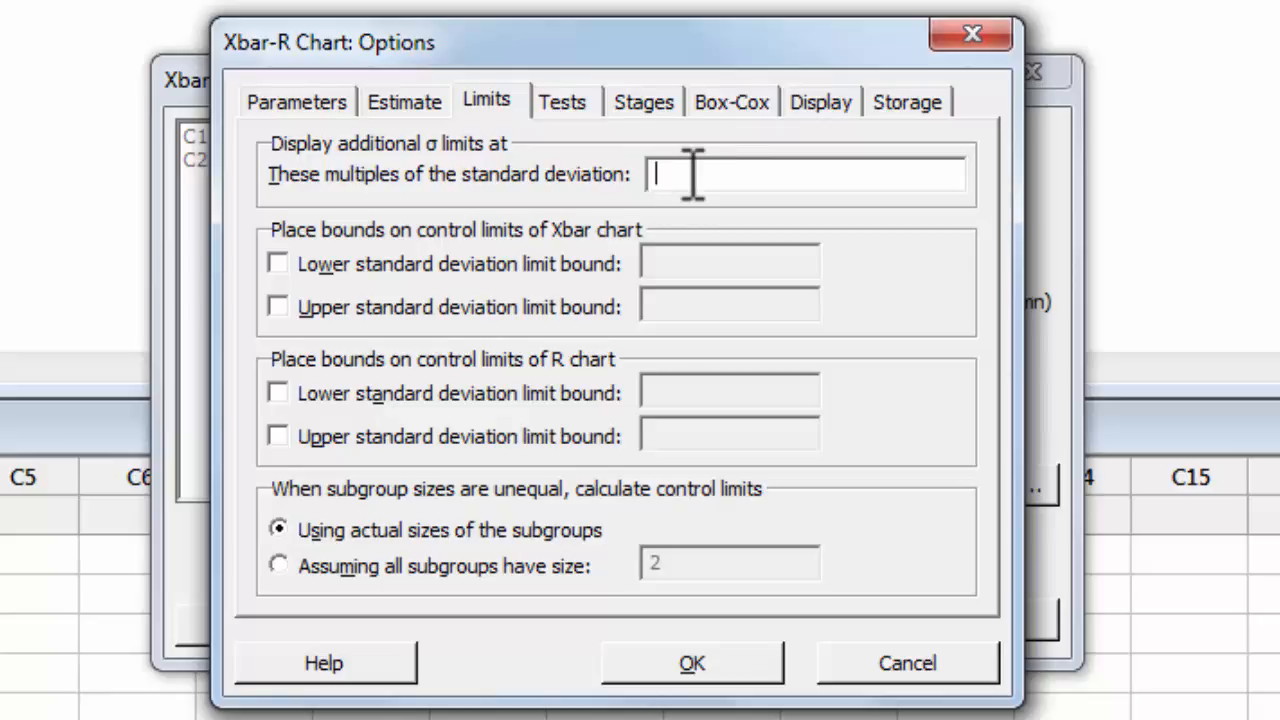
{"action": "left_click", "coordinate": [563, 108]}
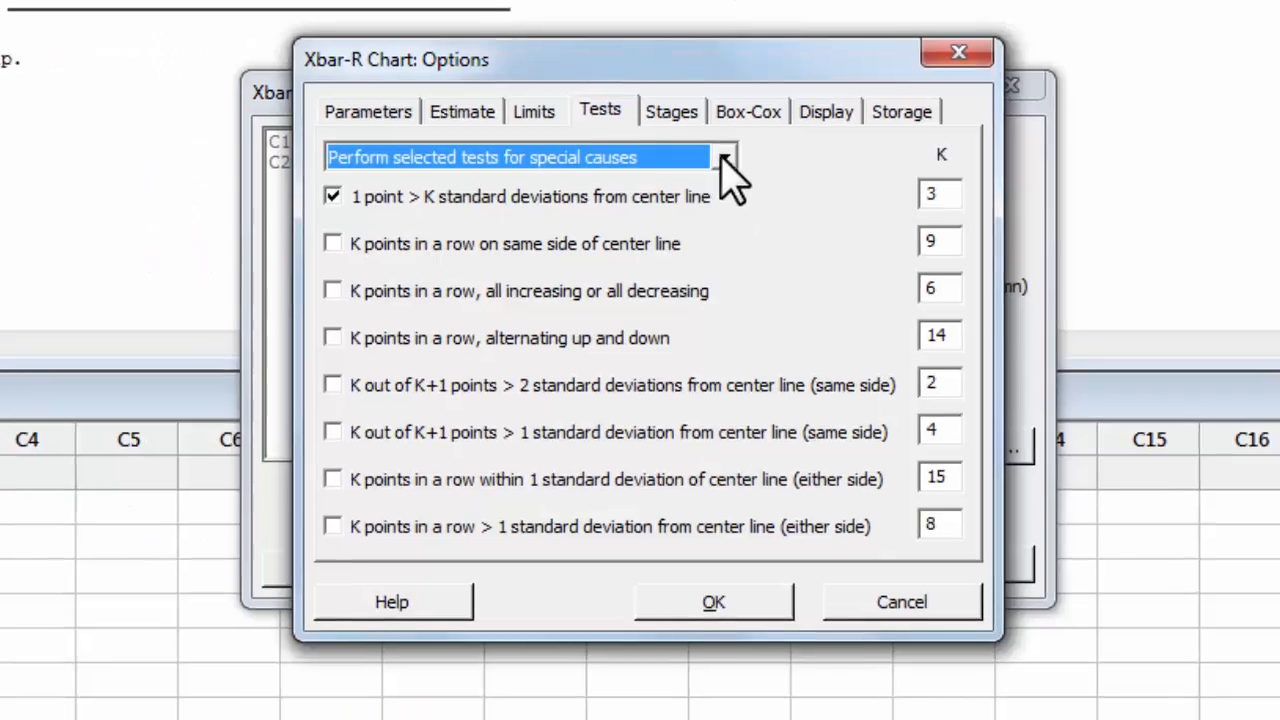
Switch the Xbar-R tests to 'Perform all tests for special causes'.
{"action": "left_click", "coordinate": [724, 159]}
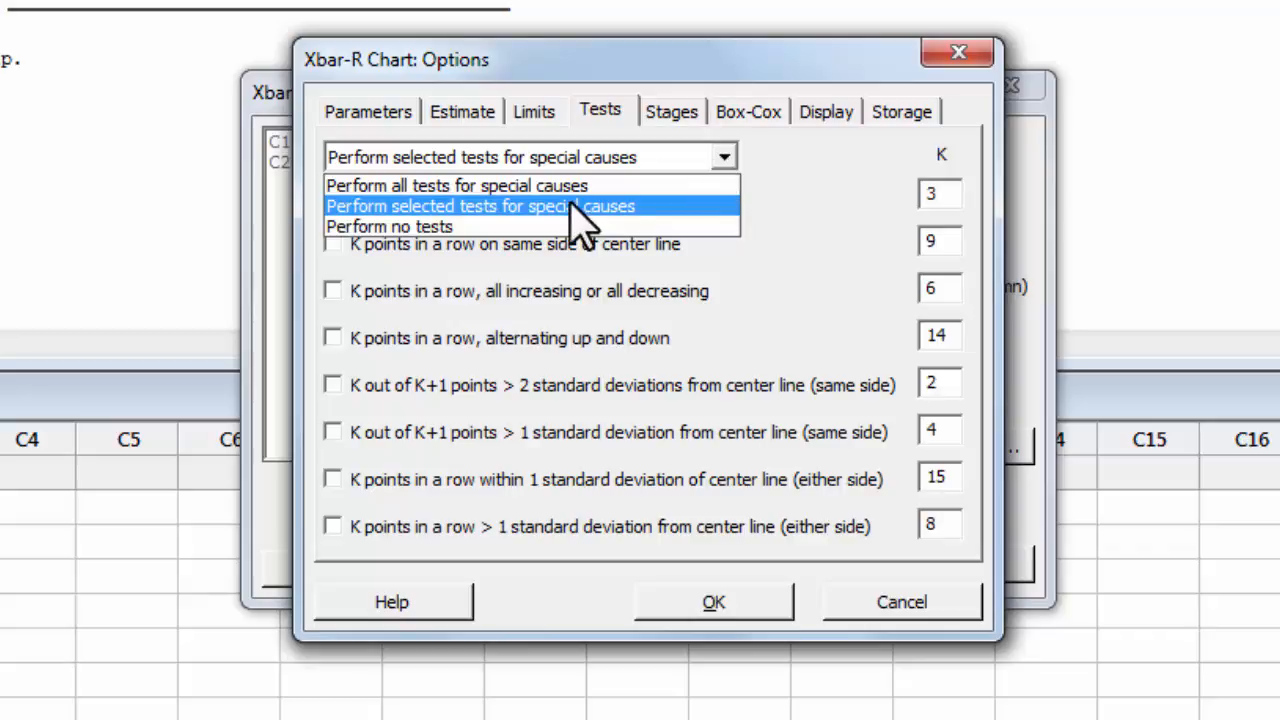
{"action": "left_click", "coordinate": [497, 190]}
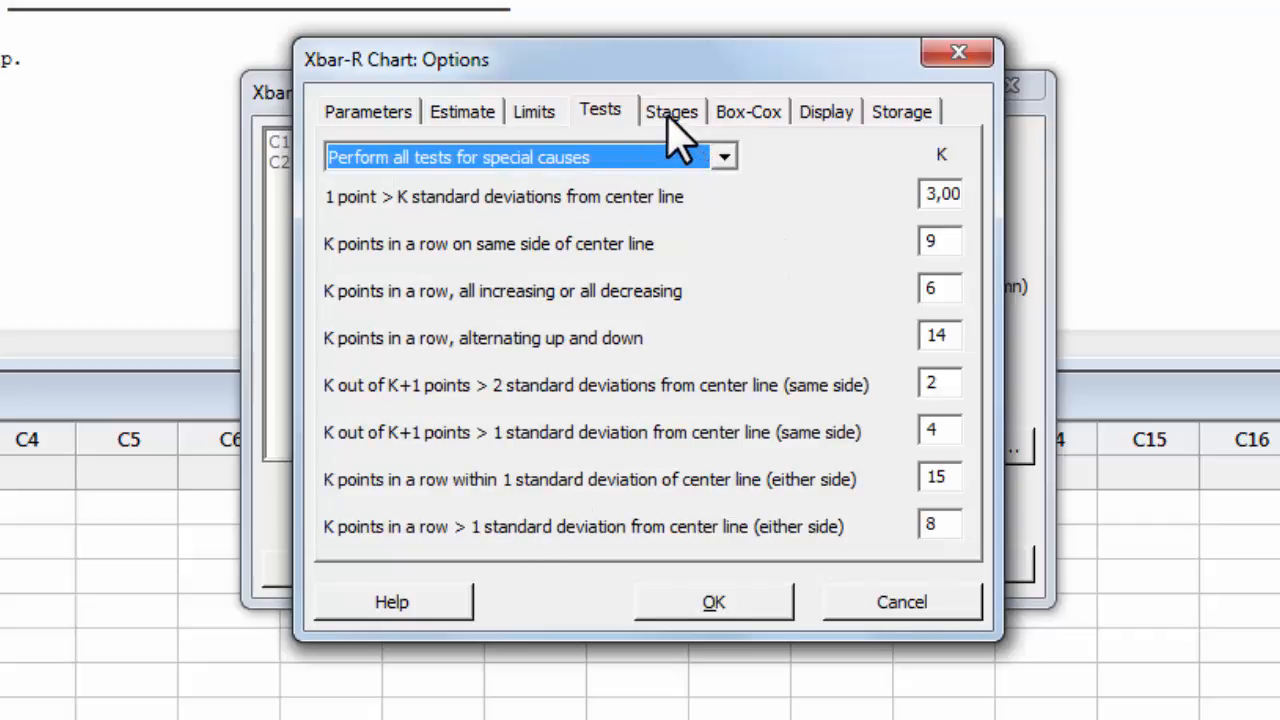
{"action": "left_click", "coordinate": [899, 112]}
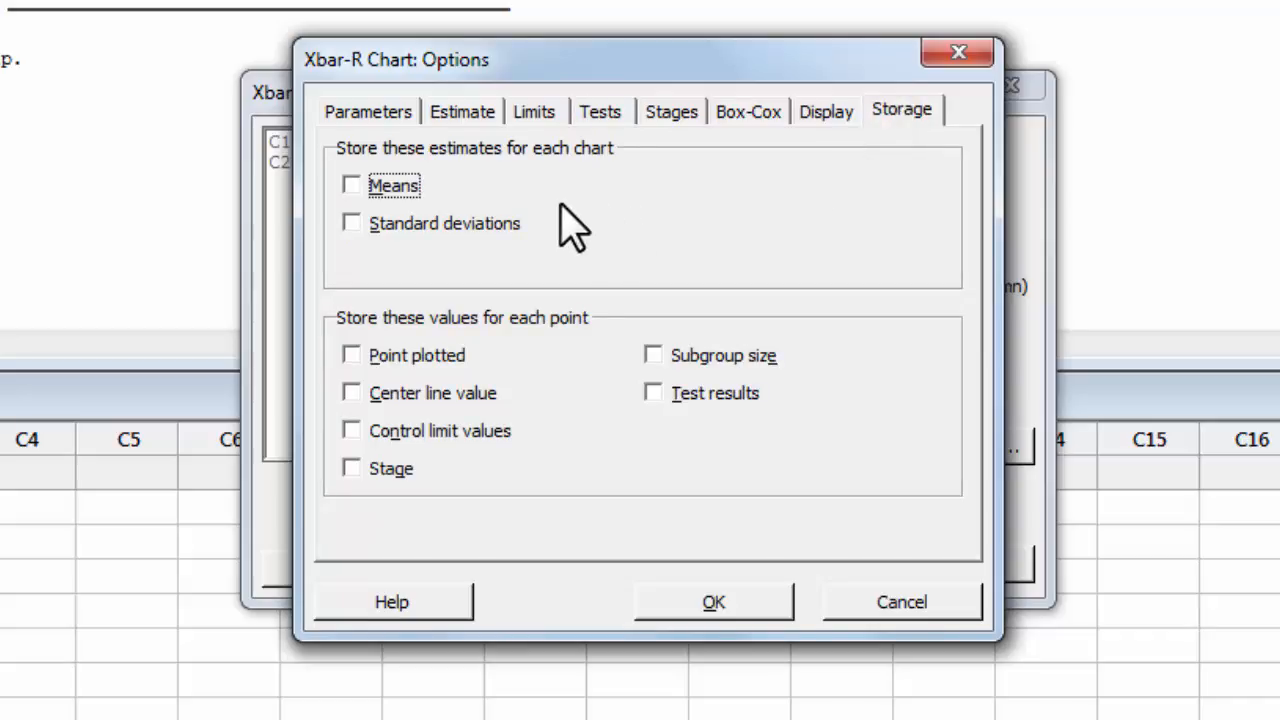
Store the means and standard deviations estimates, and confirm the Xbar-R options.
{"action": "key", "text": "space"}
{"action": "left_click", "coordinate": [351, 224]}
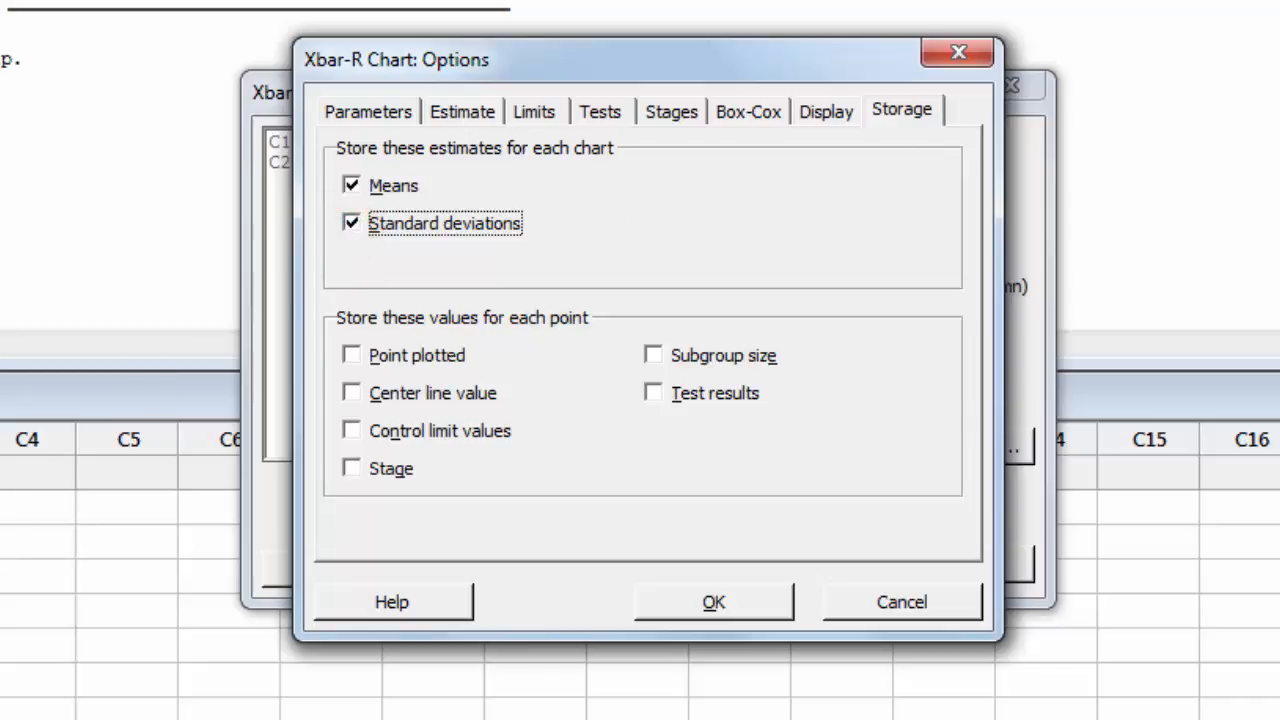
{"action": "left_click", "coordinate": [740, 605]}
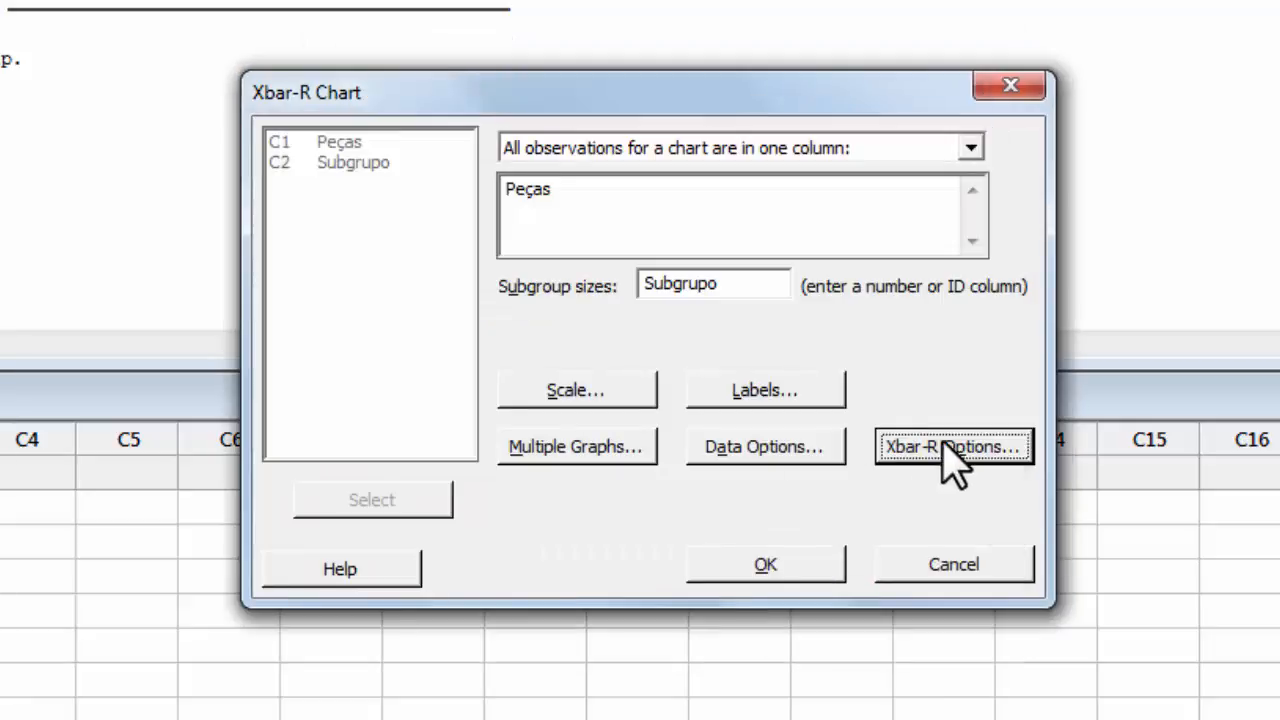
Create the 'Xbar R peças' chart and drag its window to the right.
{"action": "left_click", "coordinate": [768, 565]}
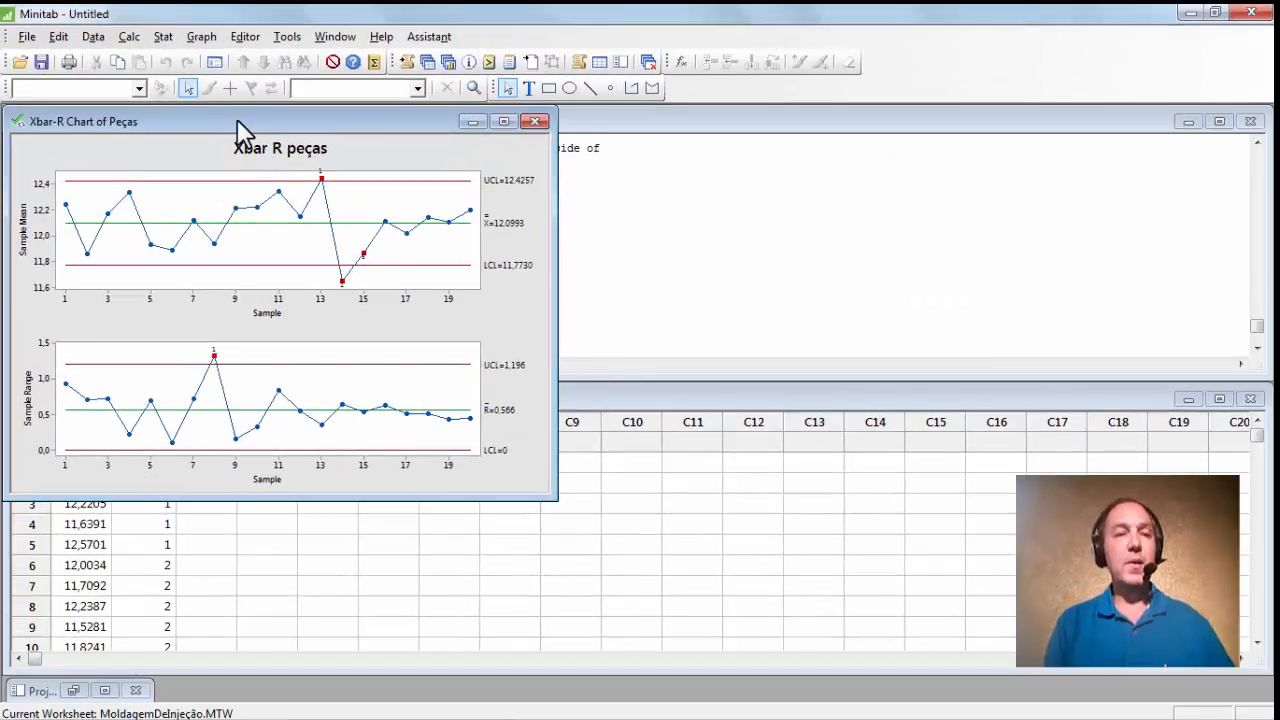
{"action": "left_click_drag", "start_coordinate": [185, 84], "coordinate": [861, 136]}
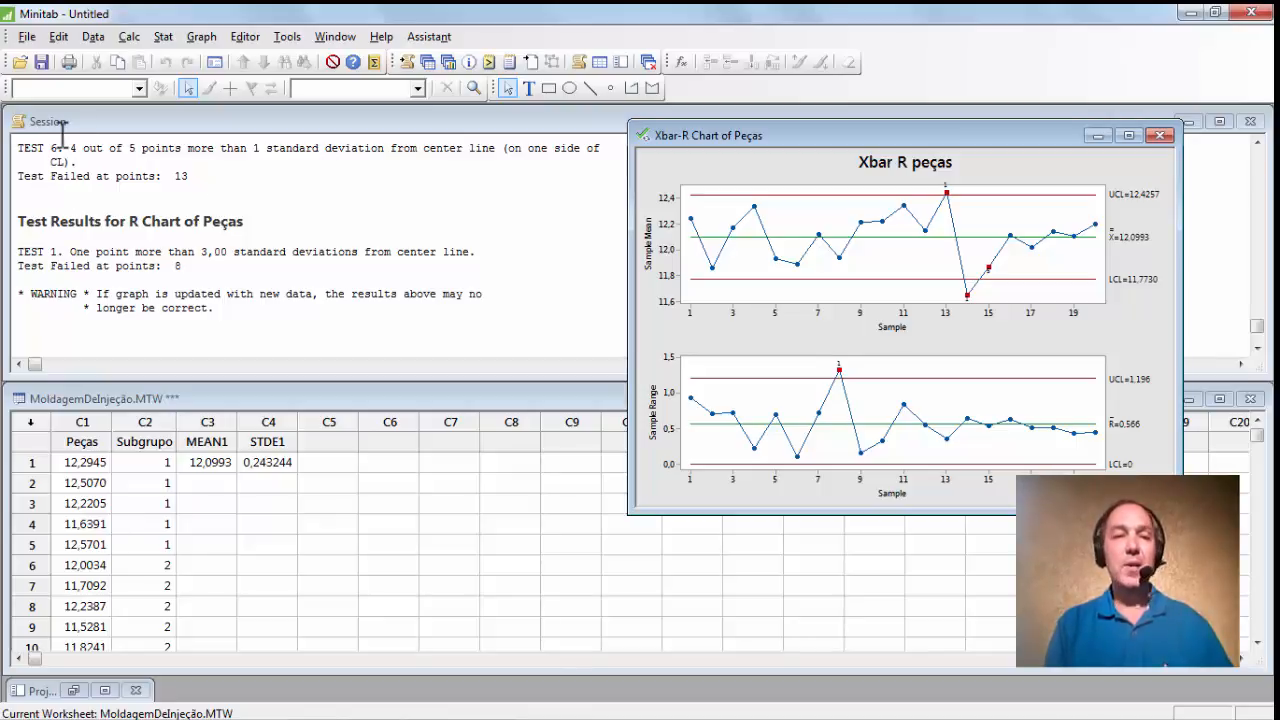
Minimize the chart and scroll the Session window through the special-cause test failures.
{"action": "left_click", "coordinate": [1259, 145]}
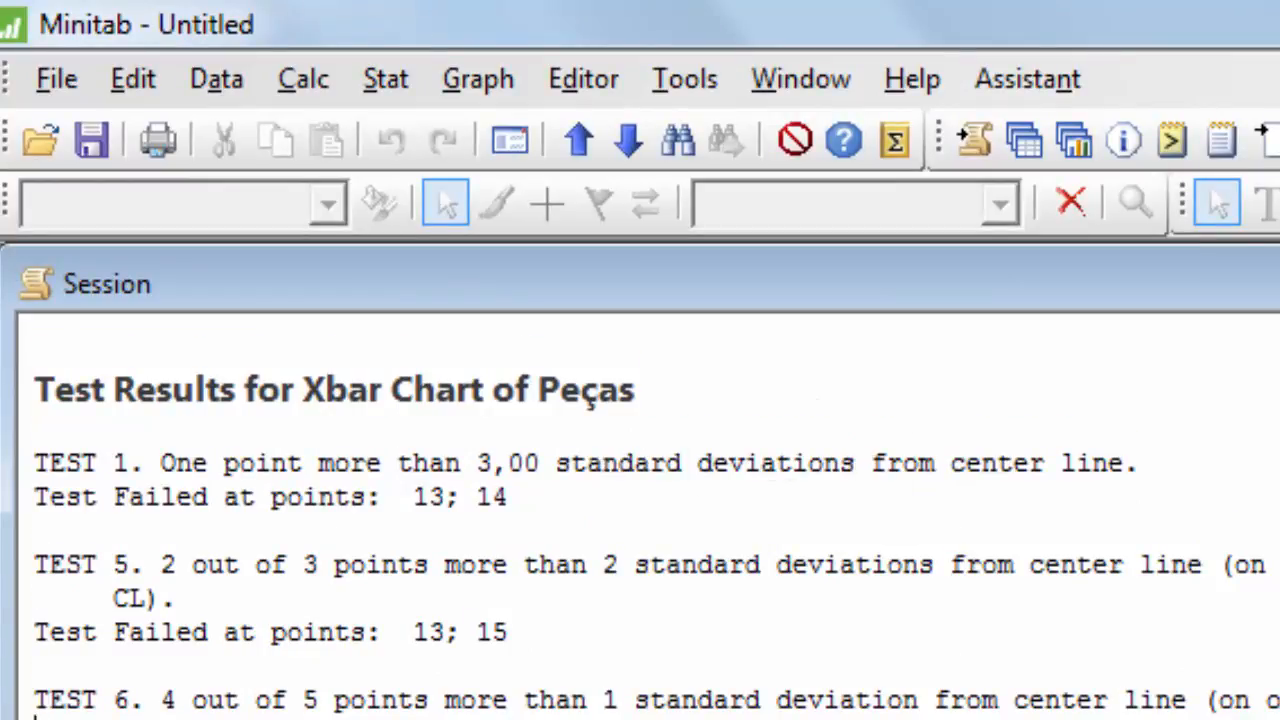
{"action": "scroll", "coordinate": [124, 625], "scroll_direction": "down", "scroll_amount": 3}
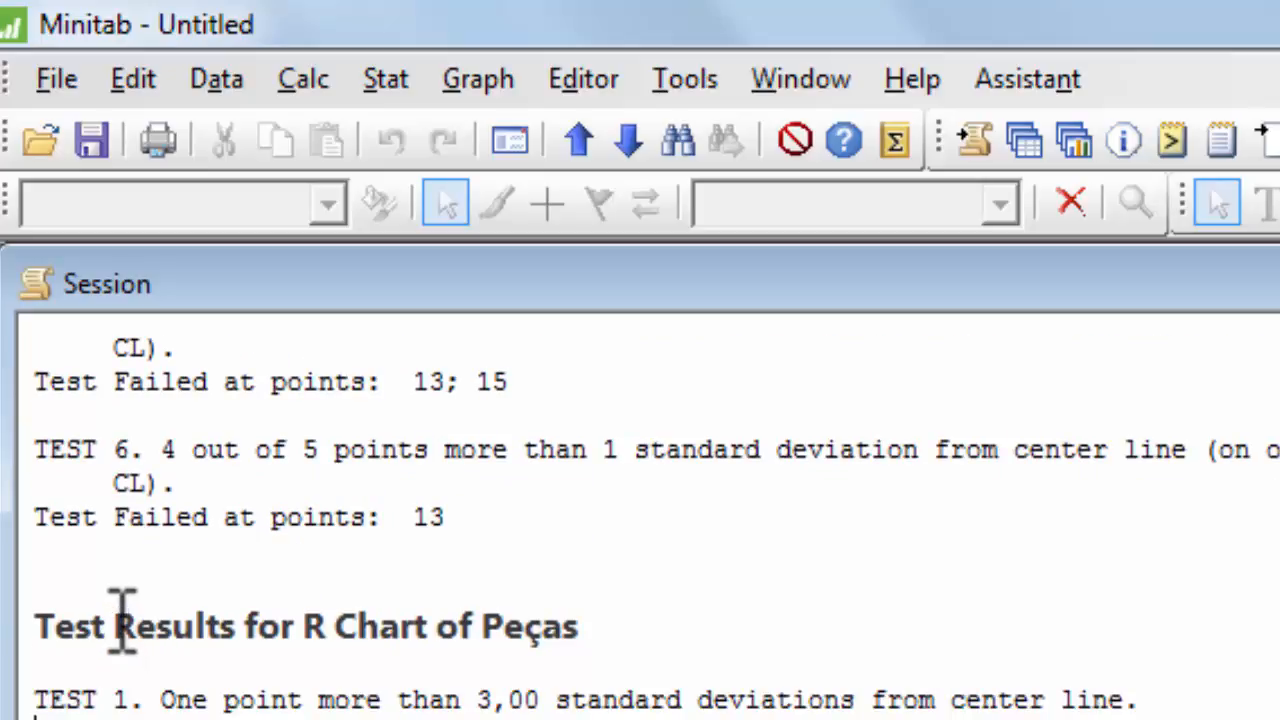
{"action": "scroll", "coordinate": [120, 615], "scroll_direction": "down", "scroll_amount": 2}
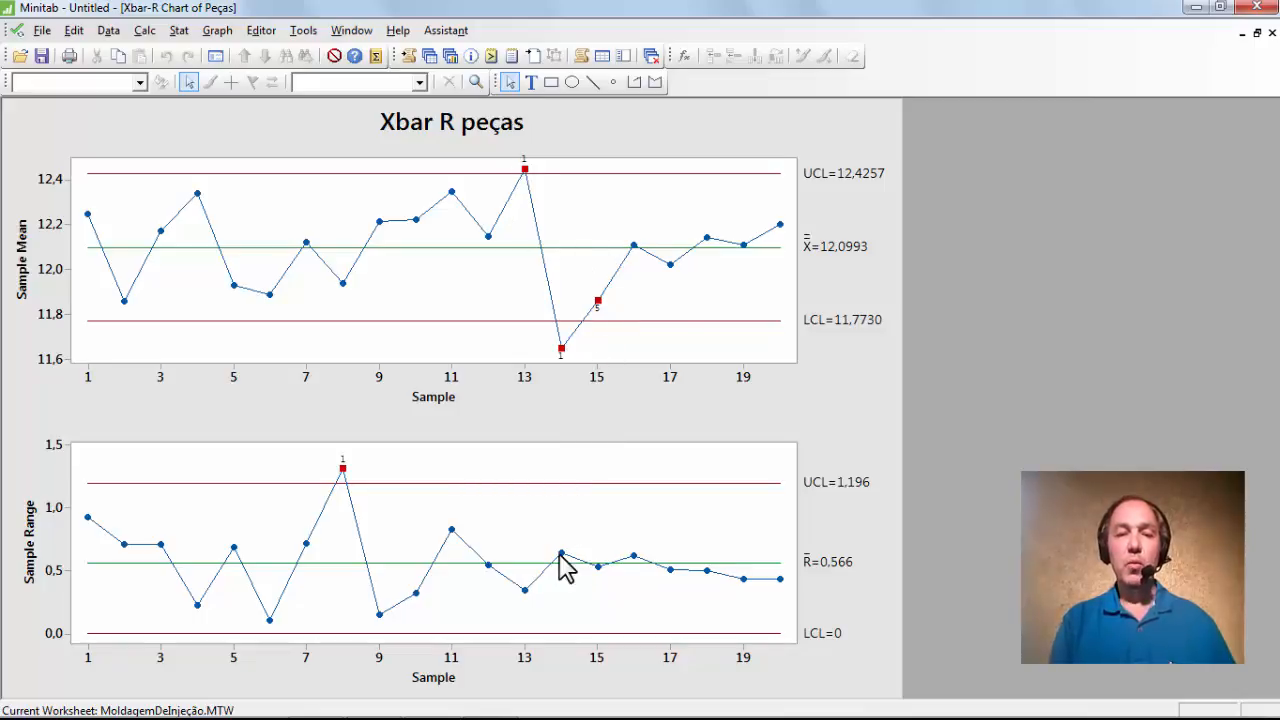
Read the flagged Xbar-R chart points, then restore the chart to a floating window.
{"action": "mouse_move", "coordinate": [566, 568]}
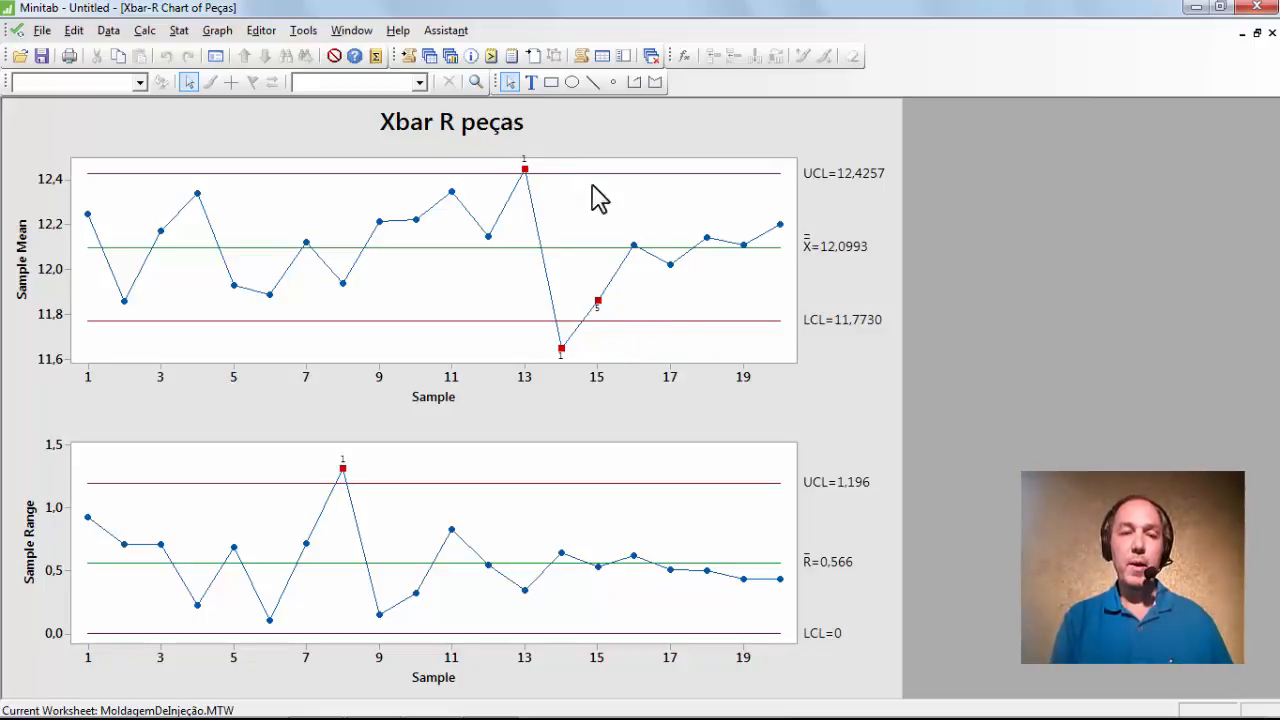
{"action": "left_click", "coordinate": [1259, 35]}
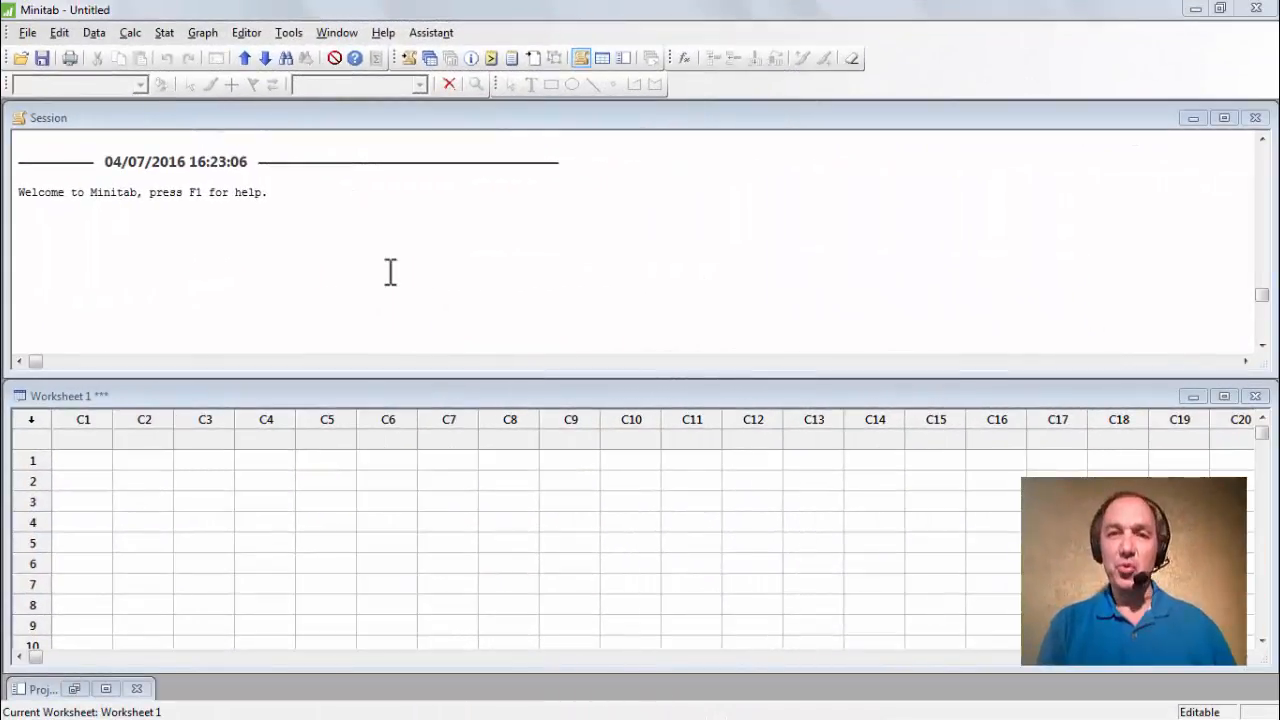
Open ComprimentoDoEixoDeComando.MTW and shrink the Session area above the worksheet.
{"action": "left_click", "coordinate": [27, 33]}
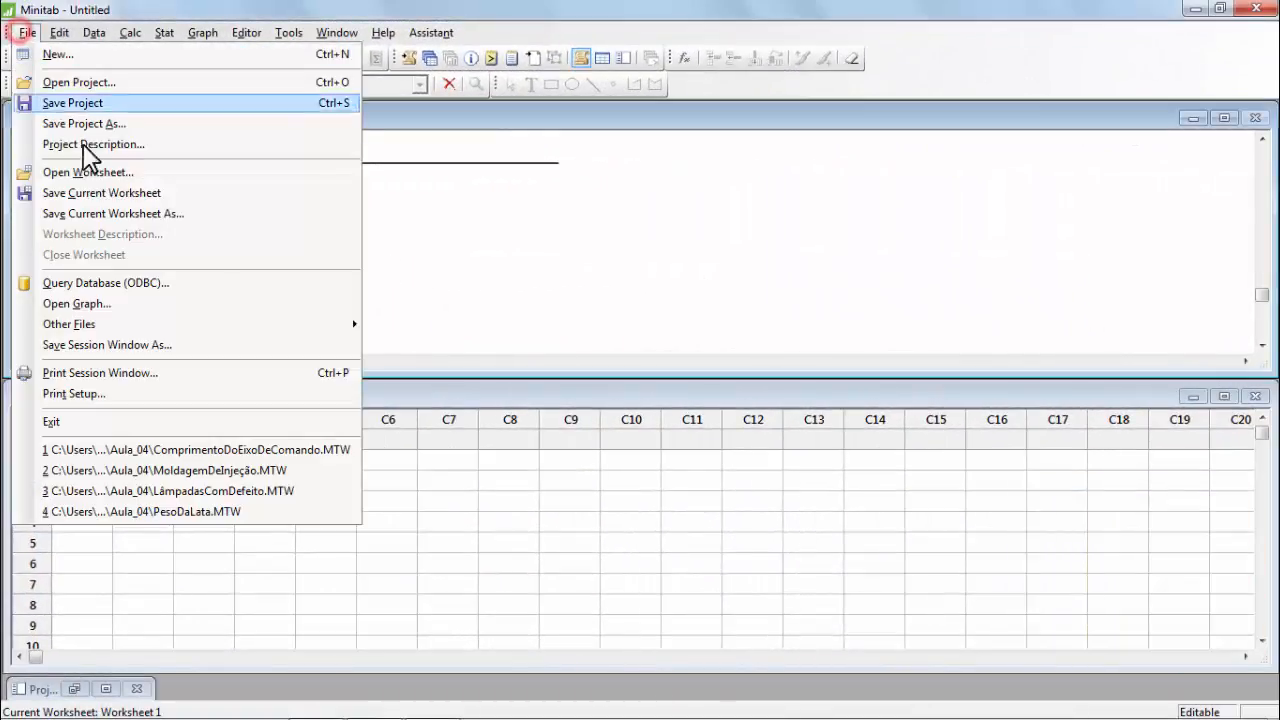
{"action": "left_click", "coordinate": [97, 176]}
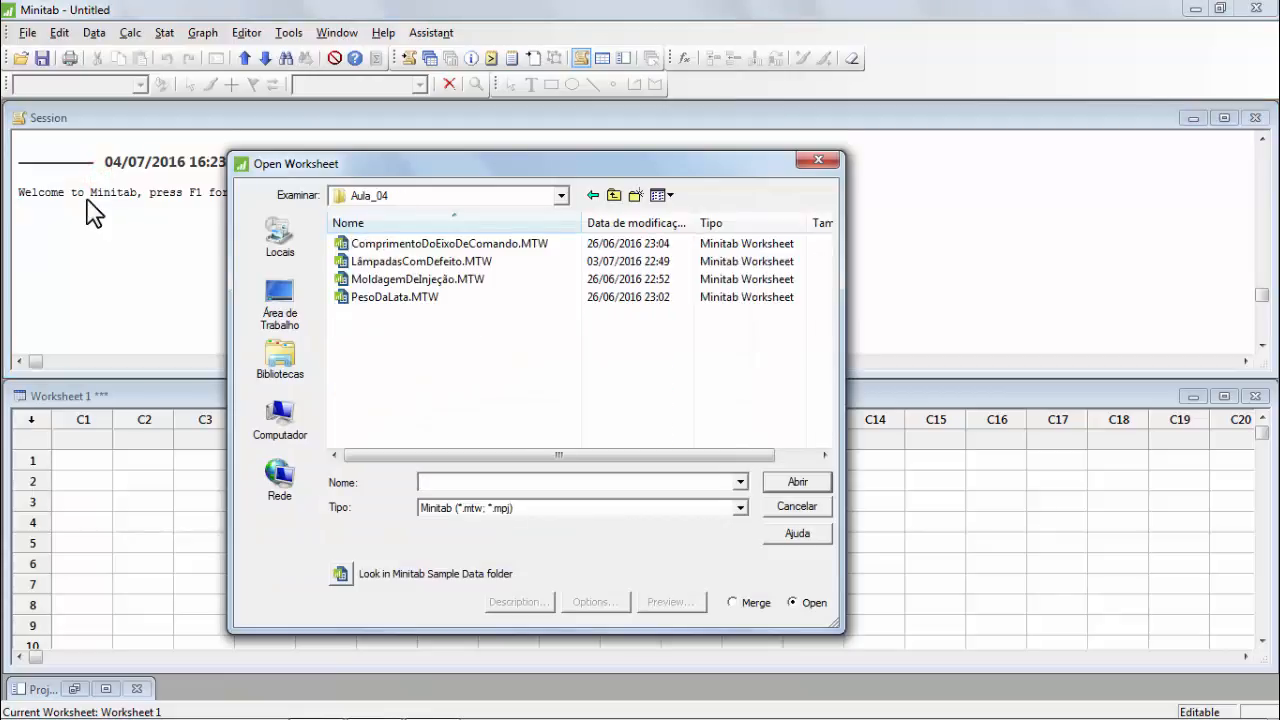
{"action": "left_click", "coordinate": [458, 245]}
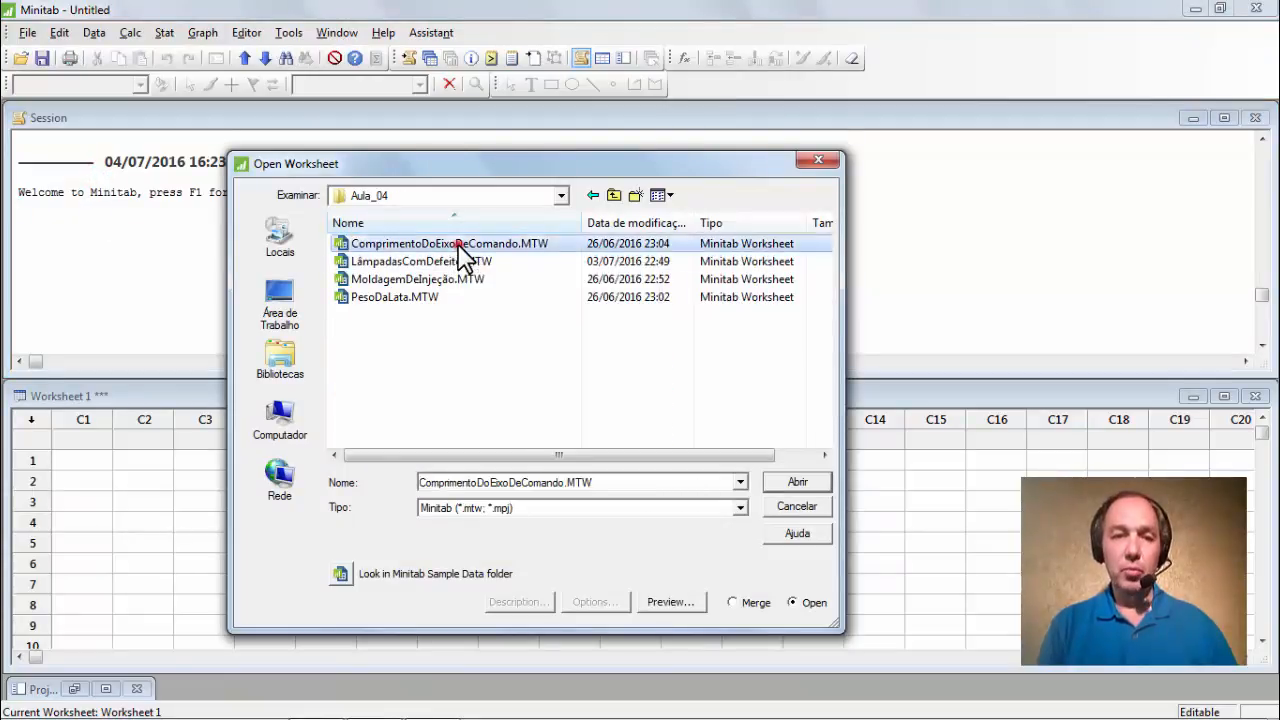
{"action": "left_click", "coordinate": [806, 484]}
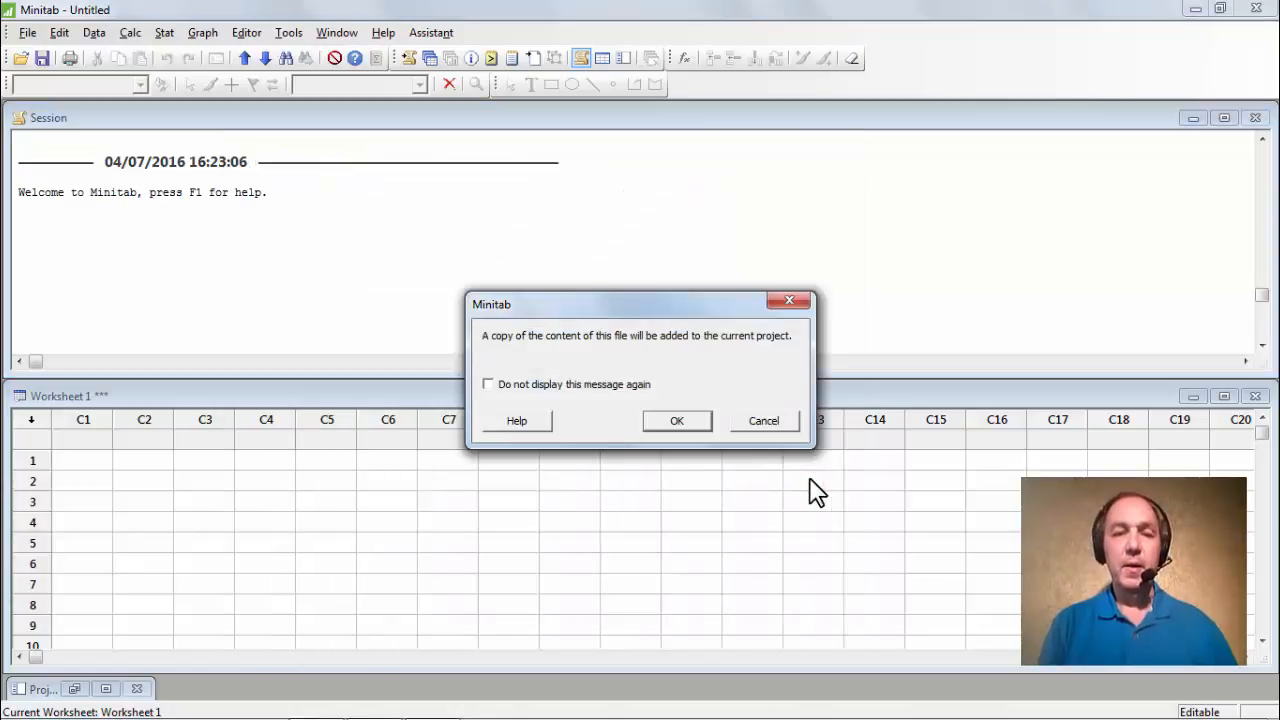
{"action": "left_click", "coordinate": [681, 423]}
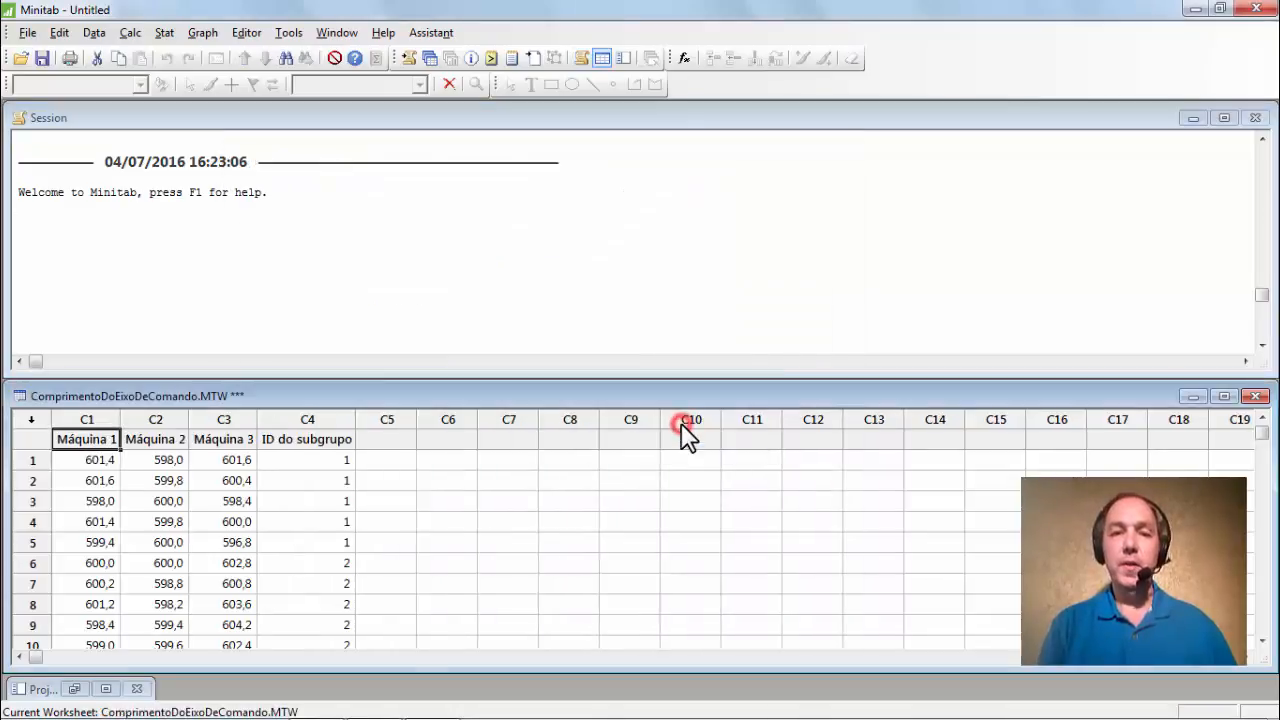
{"action": "left_click_drag", "start_coordinate": [664, 377], "coordinate": [649, 240]}
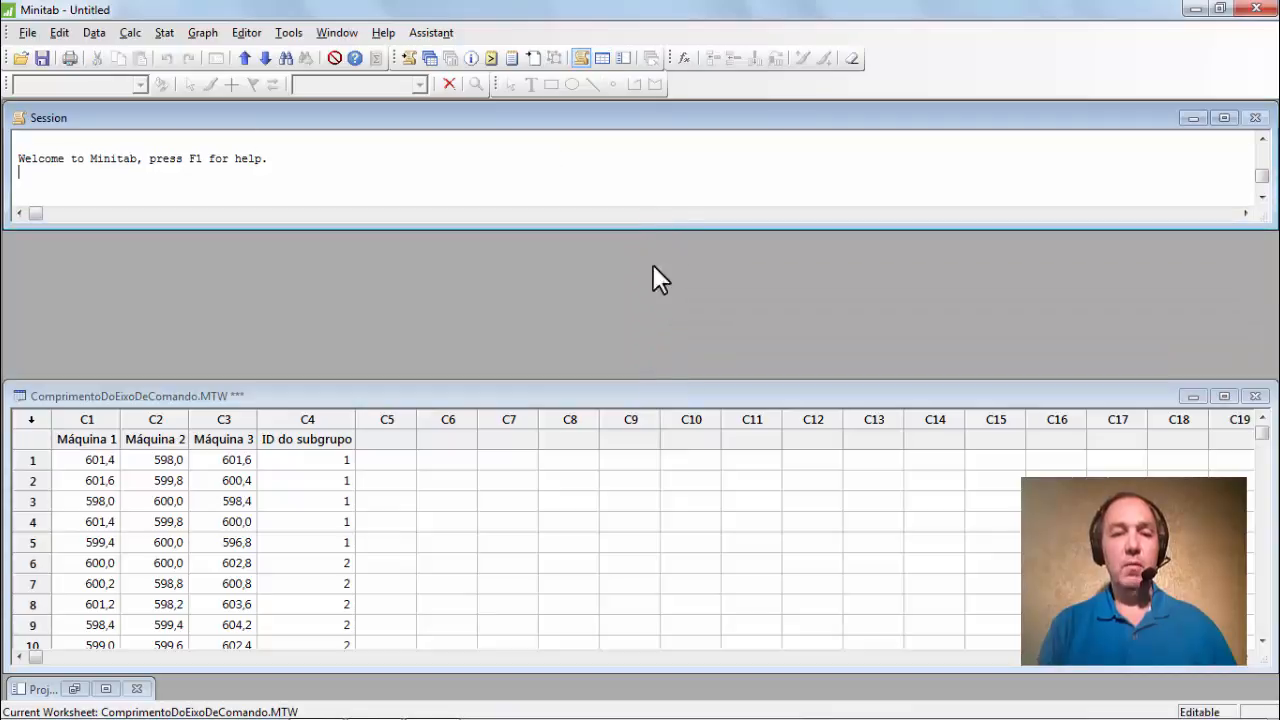
{"action": "left_click", "coordinate": [661, 380]}
Make the worksheet window taller to show more Máquina 1–3 rows.
{"action": "left_click_drag", "start_coordinate": [660, 385], "coordinate": [634, 200]}
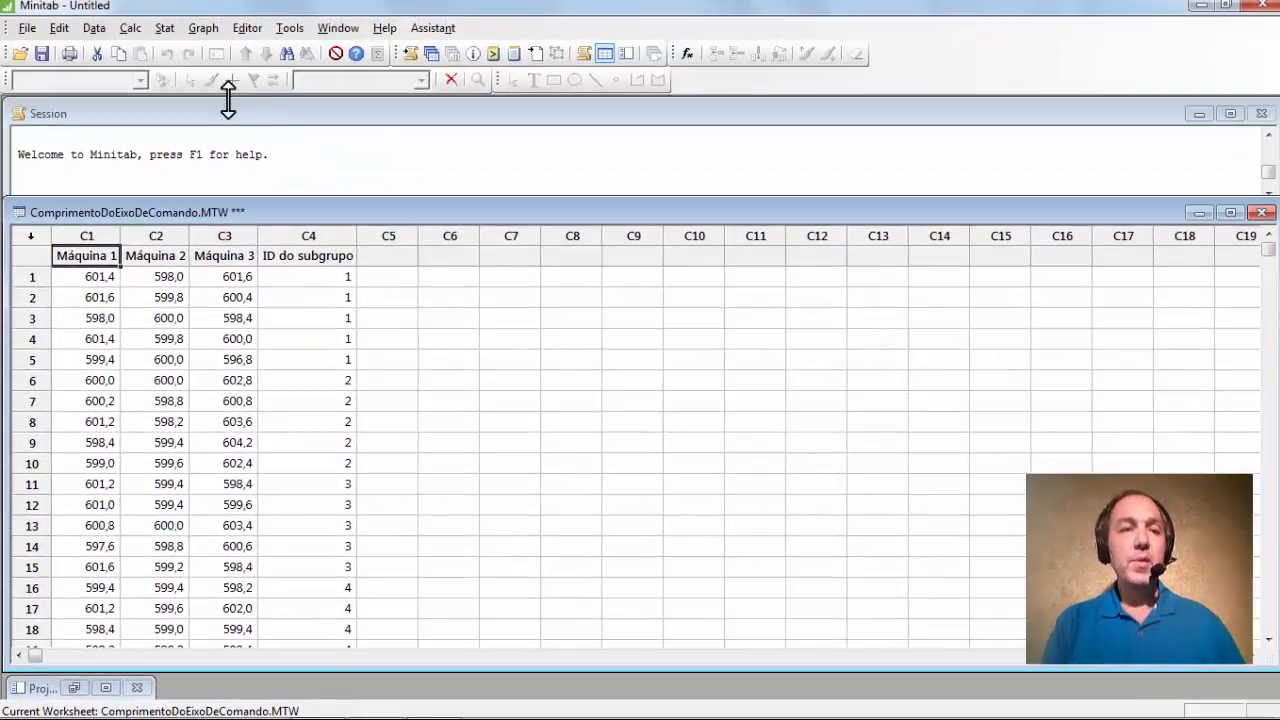
Open the Xbar-R Chart dialog with observations in one column and select Máquina 1–3.
{"action": "left_click", "coordinate": [163, 28]}
{"action": "mouse_move", "coordinate": [256, 134]}
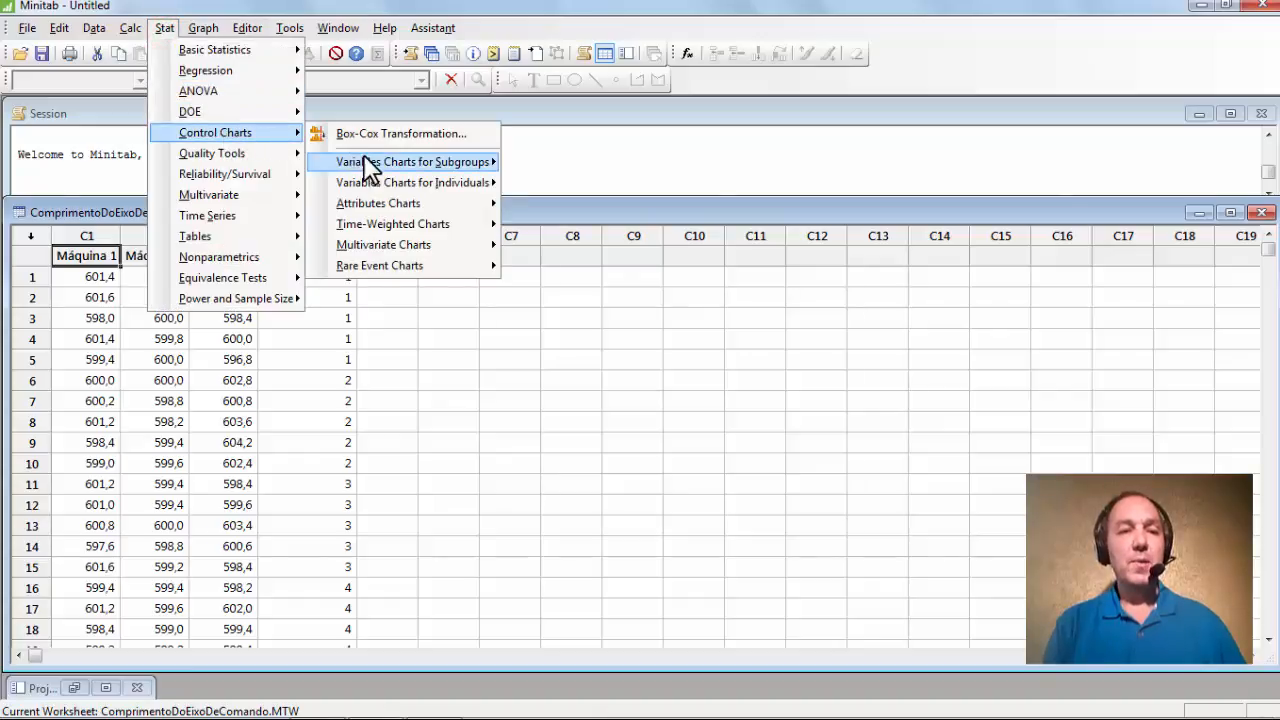
{"action": "mouse_move", "coordinate": [428, 166]}
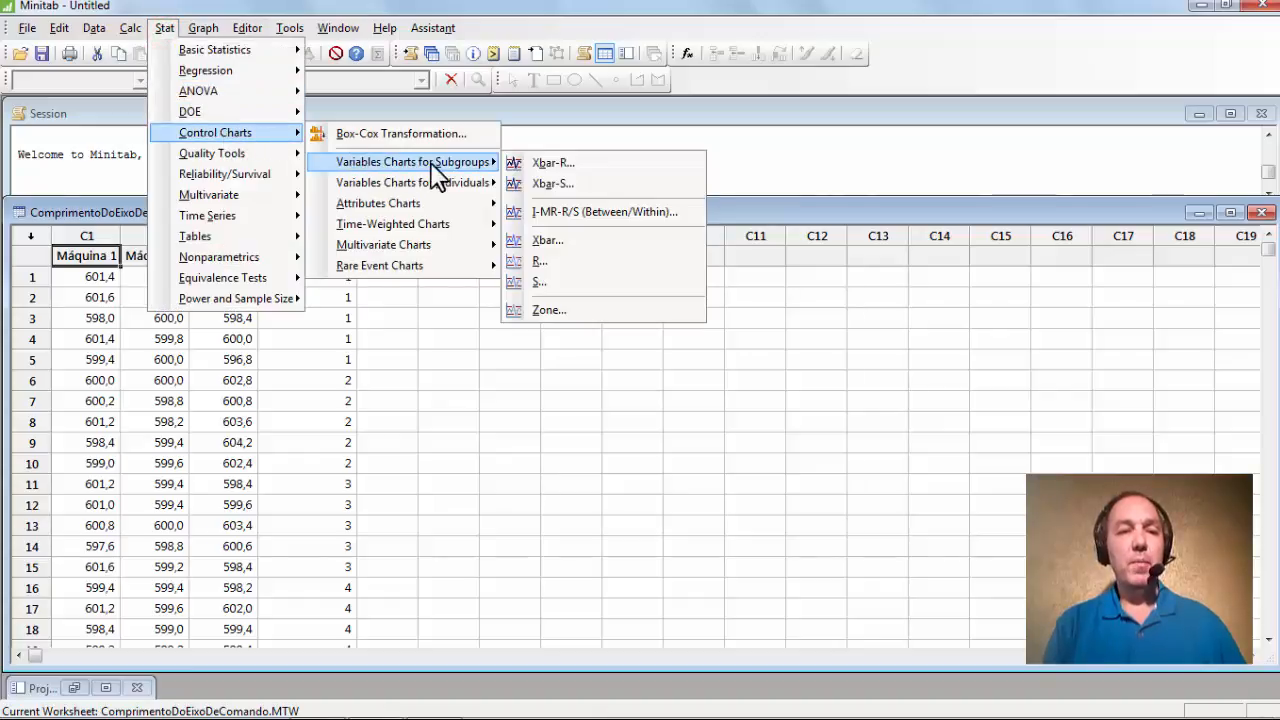
{"action": "left_click", "coordinate": [590, 166]}
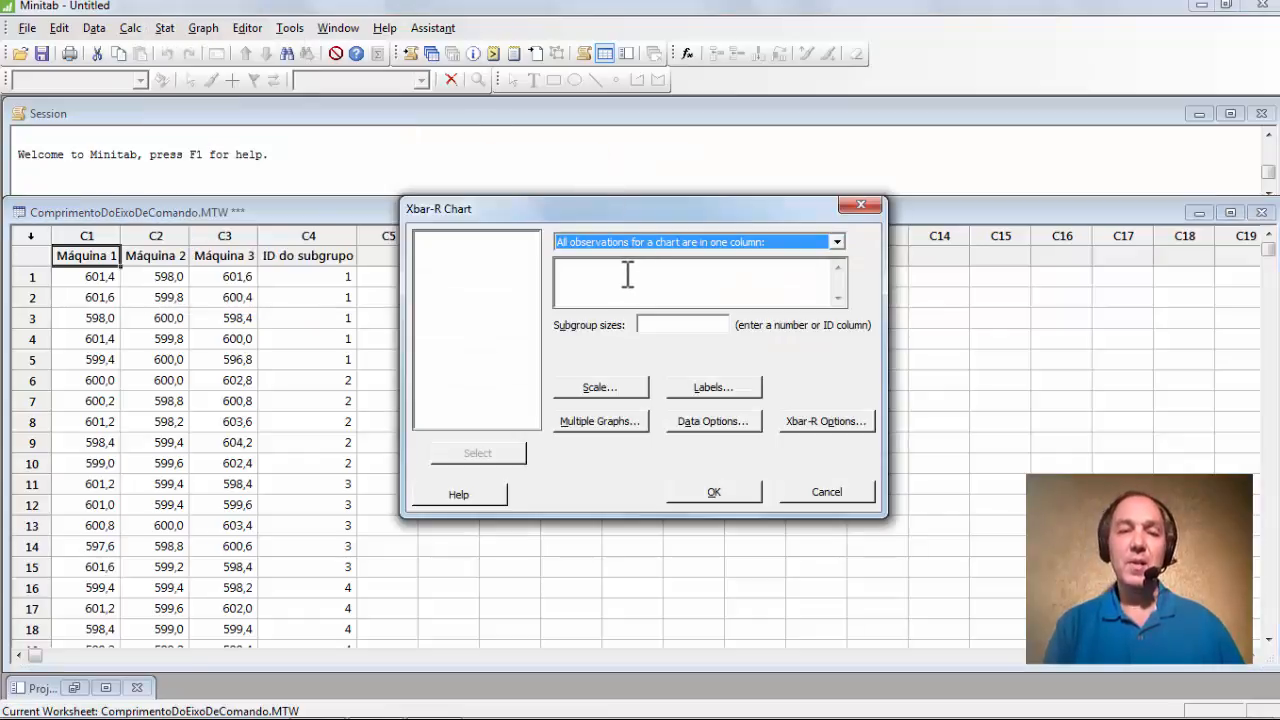
{"action": "left_click", "coordinate": [767, 272]}
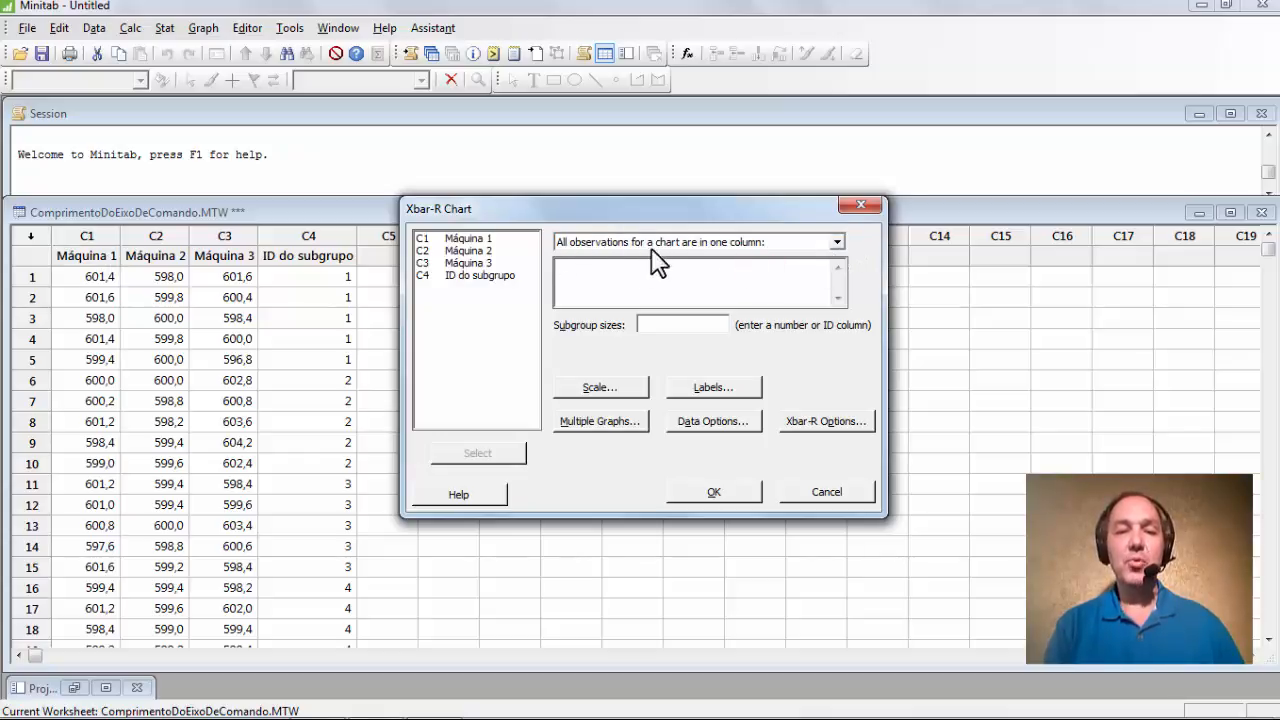
{"action": "left_click", "coordinate": [836, 242]}
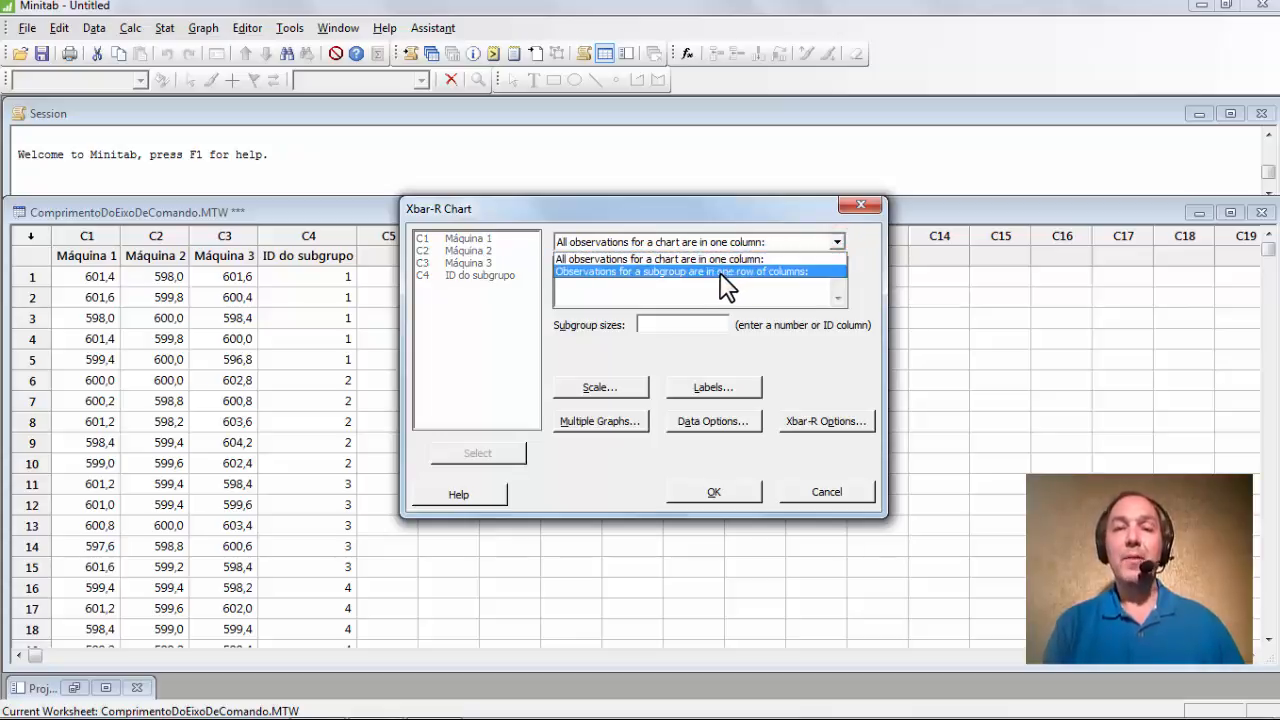
{"action": "left_click", "coordinate": [797, 258]}
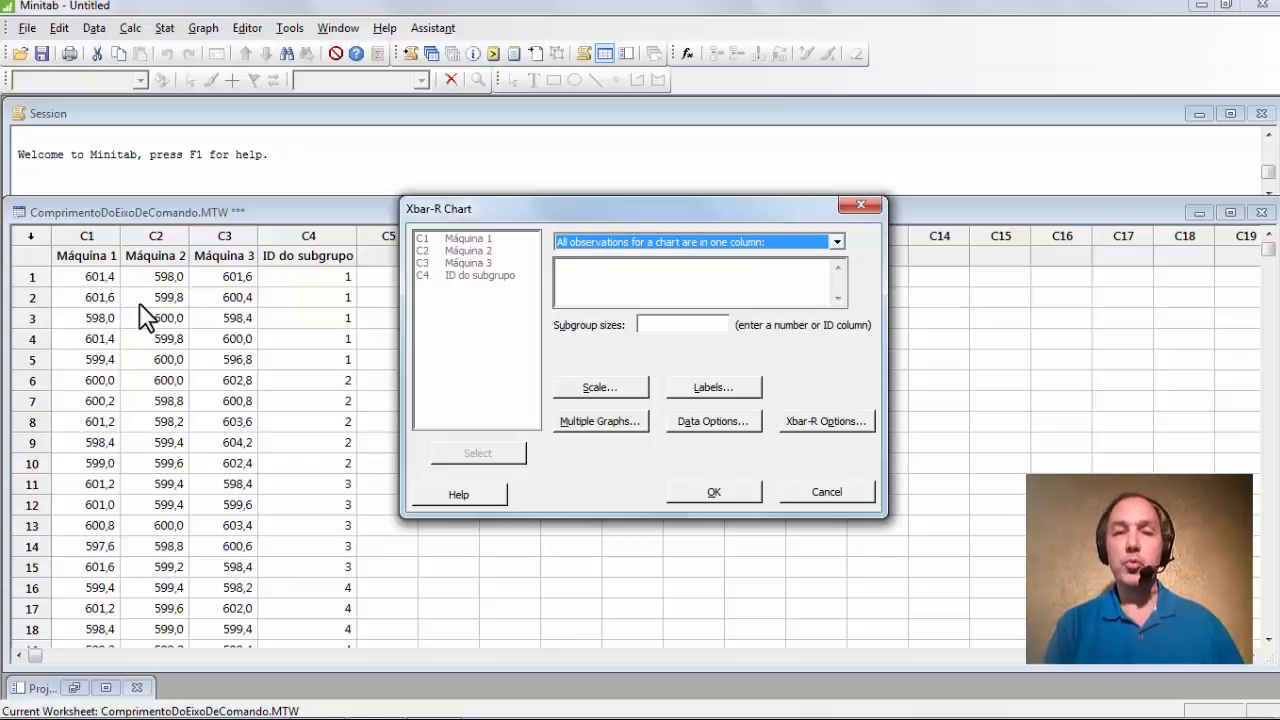
{"action": "left_click", "coordinate": [575, 268]}
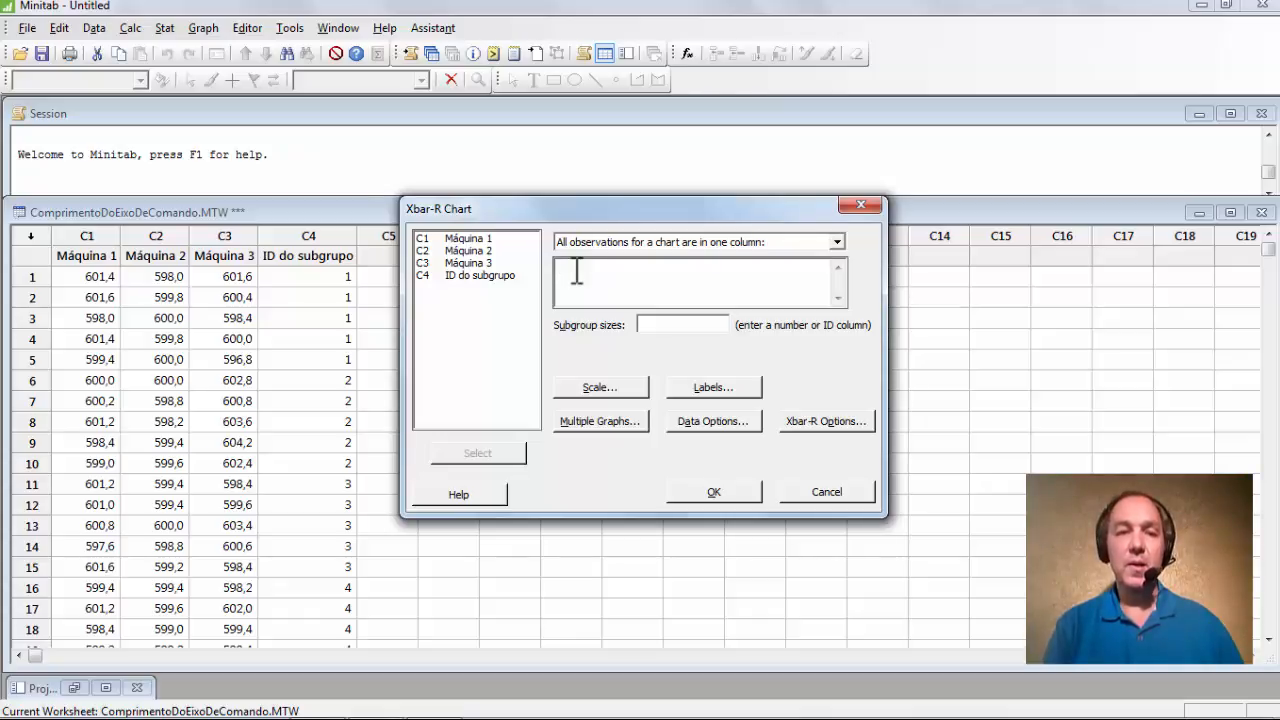
{"action": "left_click_drag", "start_coordinate": [499, 240], "coordinate": [464, 262]}
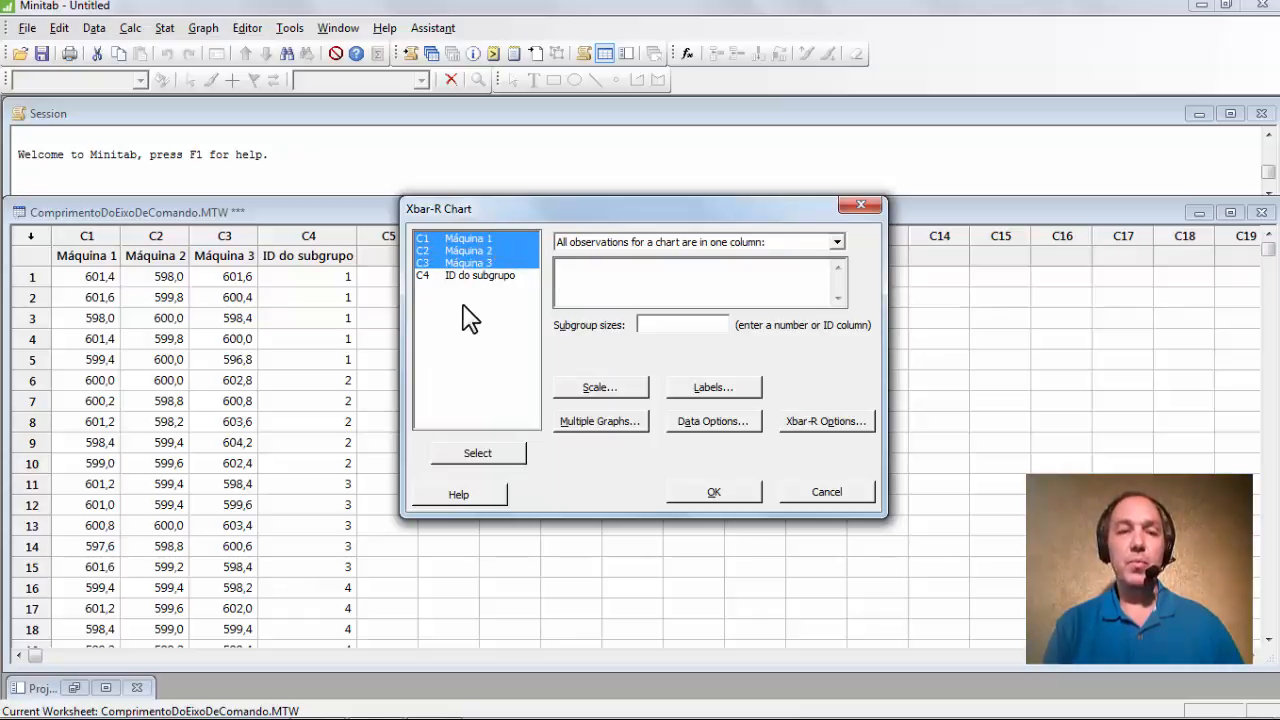
Enter 'Máquina 1'-'Máquina 3' as data and 'ID do subgrupo' as subgroup sizes.
{"action": "left_click", "coordinate": [477, 455]}
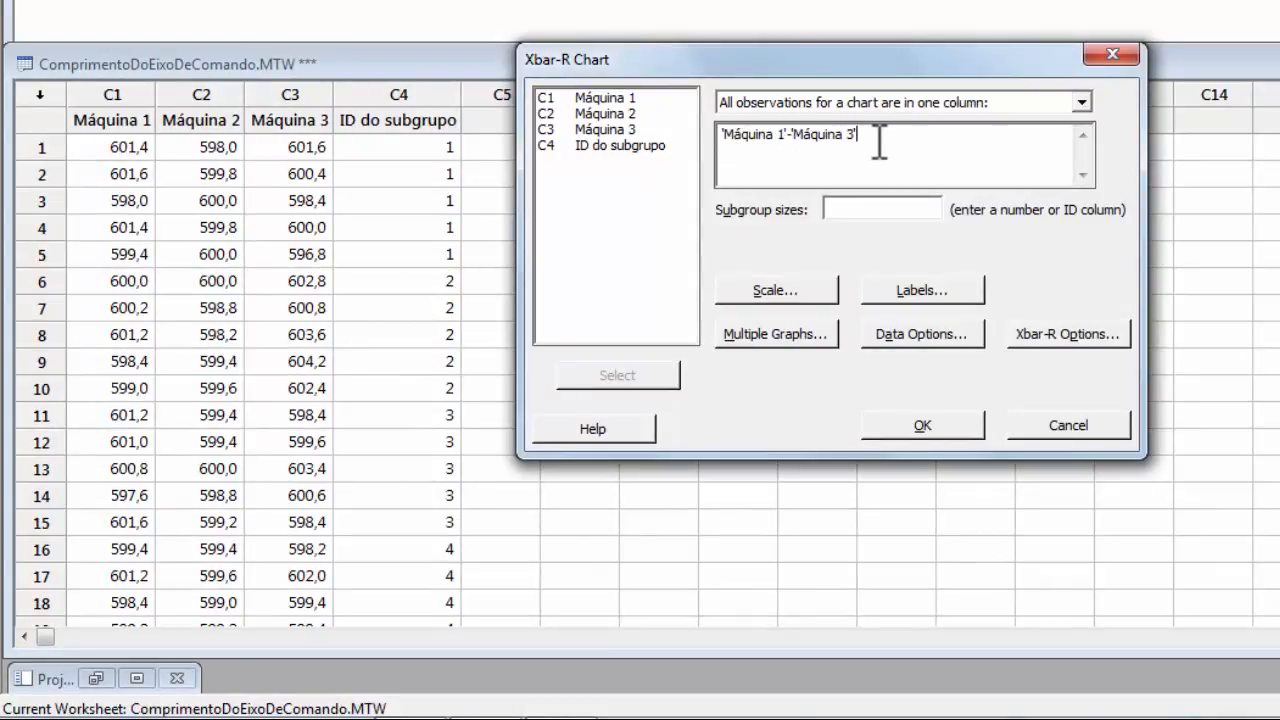
{"action": "left_click", "coordinate": [872, 211]}
{"action": "left_click", "coordinate": [617, 145]}
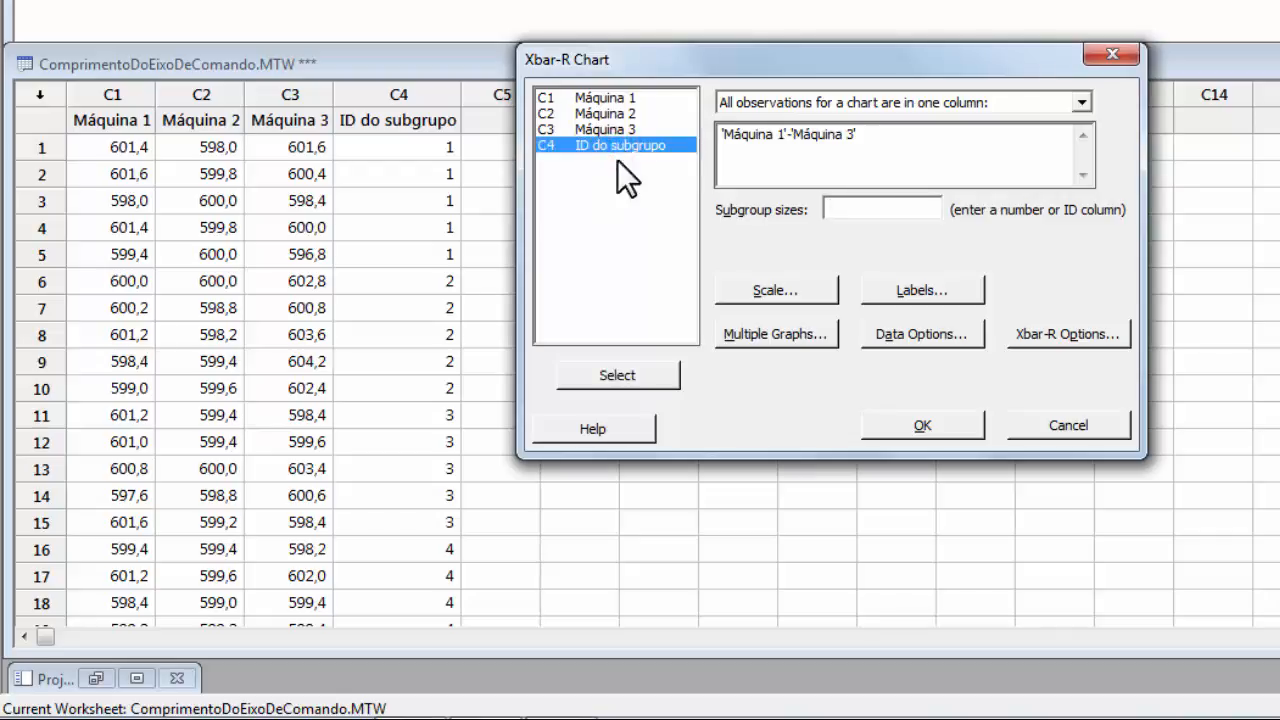
{"action": "left_click", "coordinate": [617, 375]}
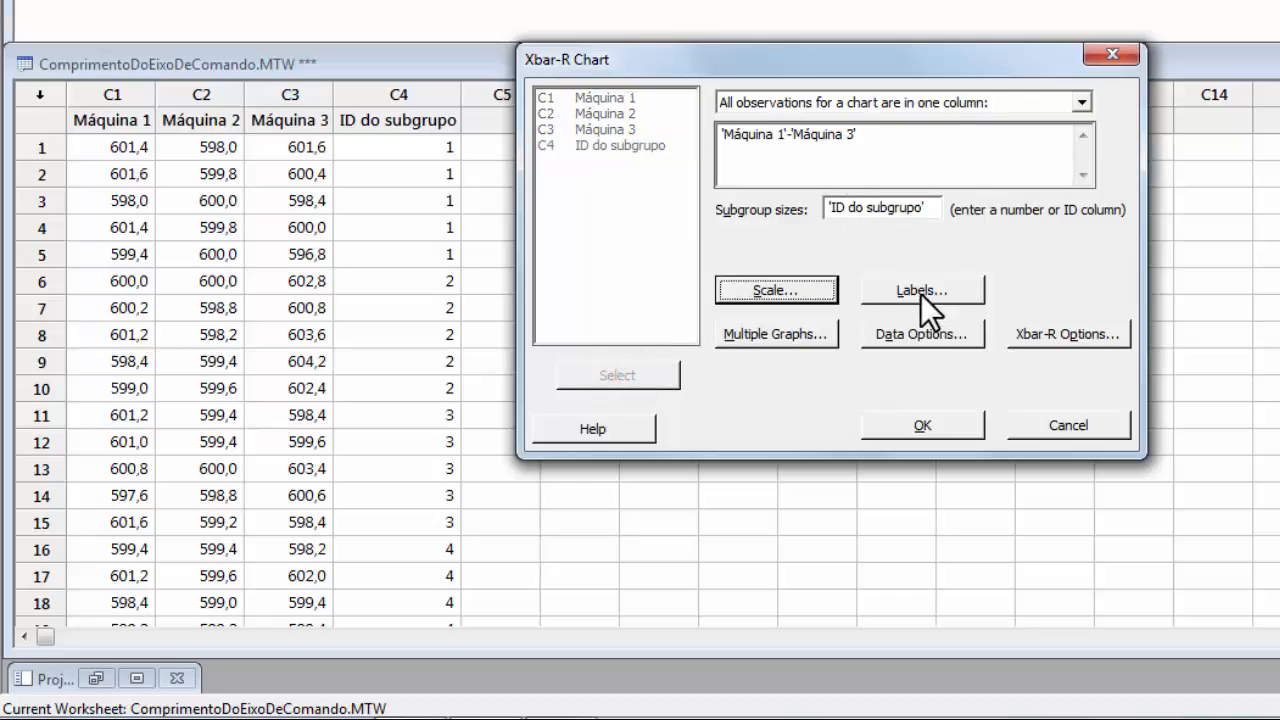
Enable all special-cause tests in Xbar-R Options and create the charts for Máquina 1–3.
{"action": "left_click", "coordinate": [1069, 338]}
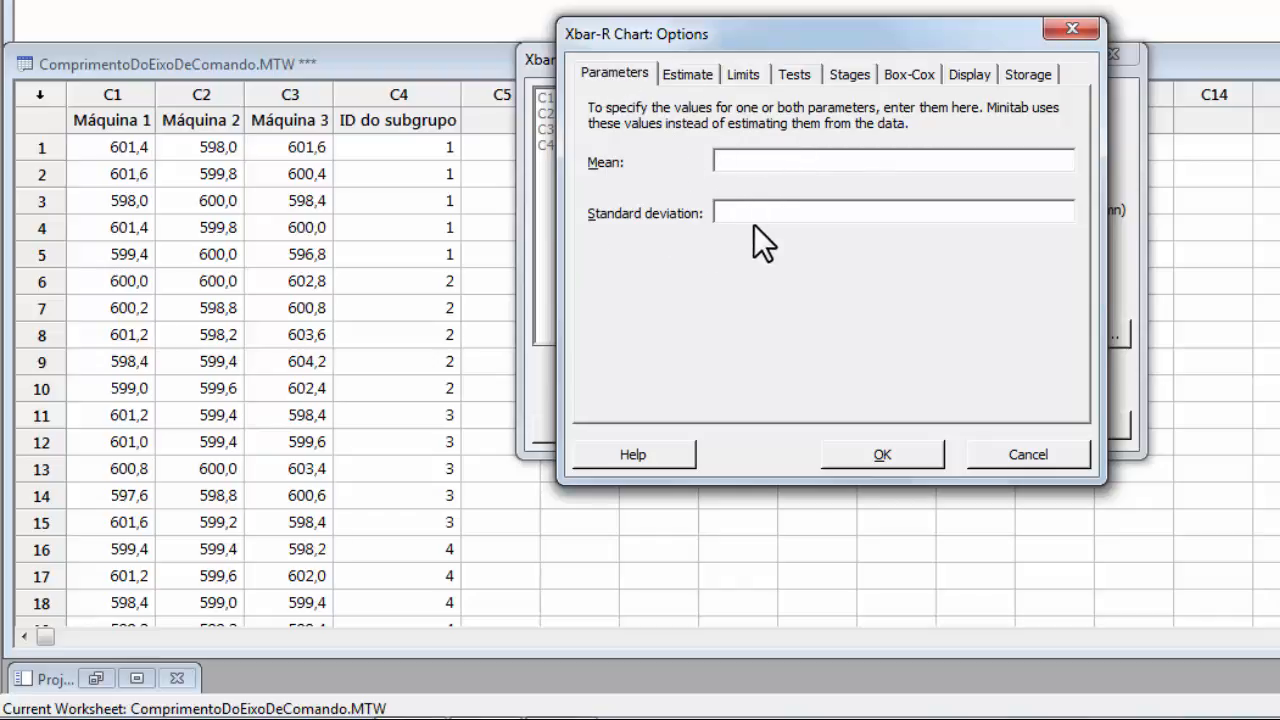
{"action": "left_click", "coordinate": [689, 73]}
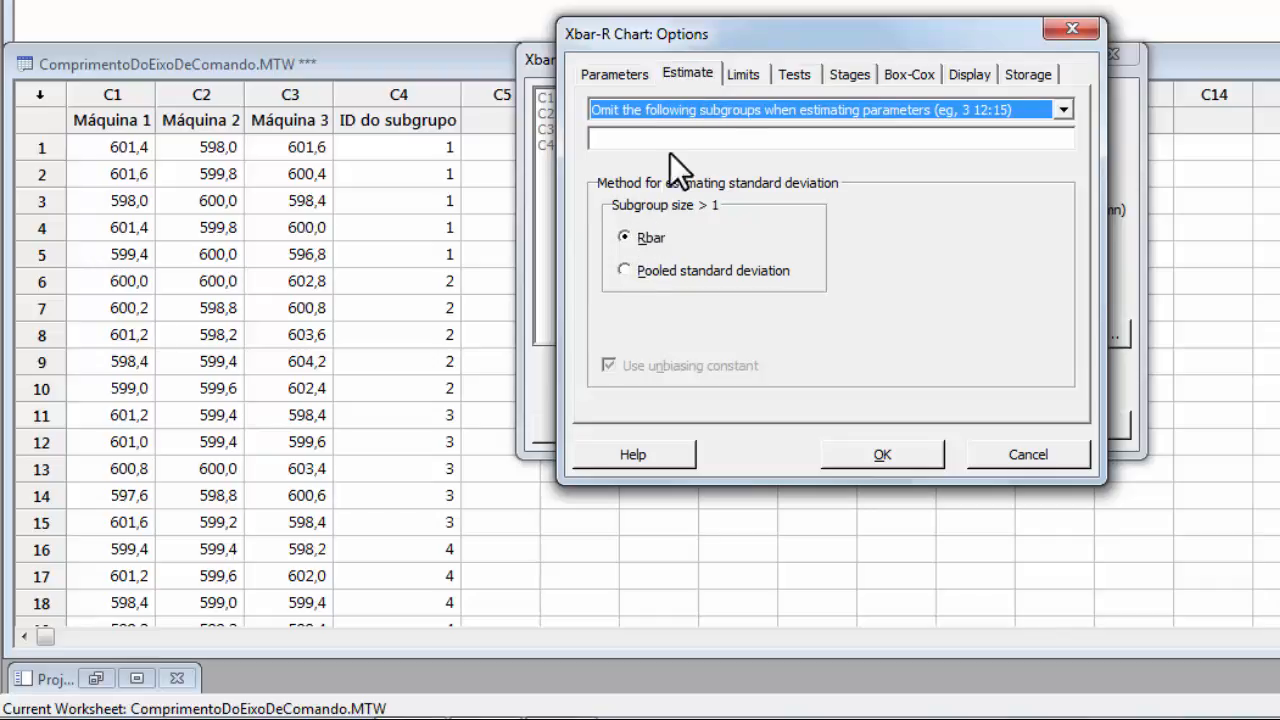
{"action": "left_click", "coordinate": [746, 76]}
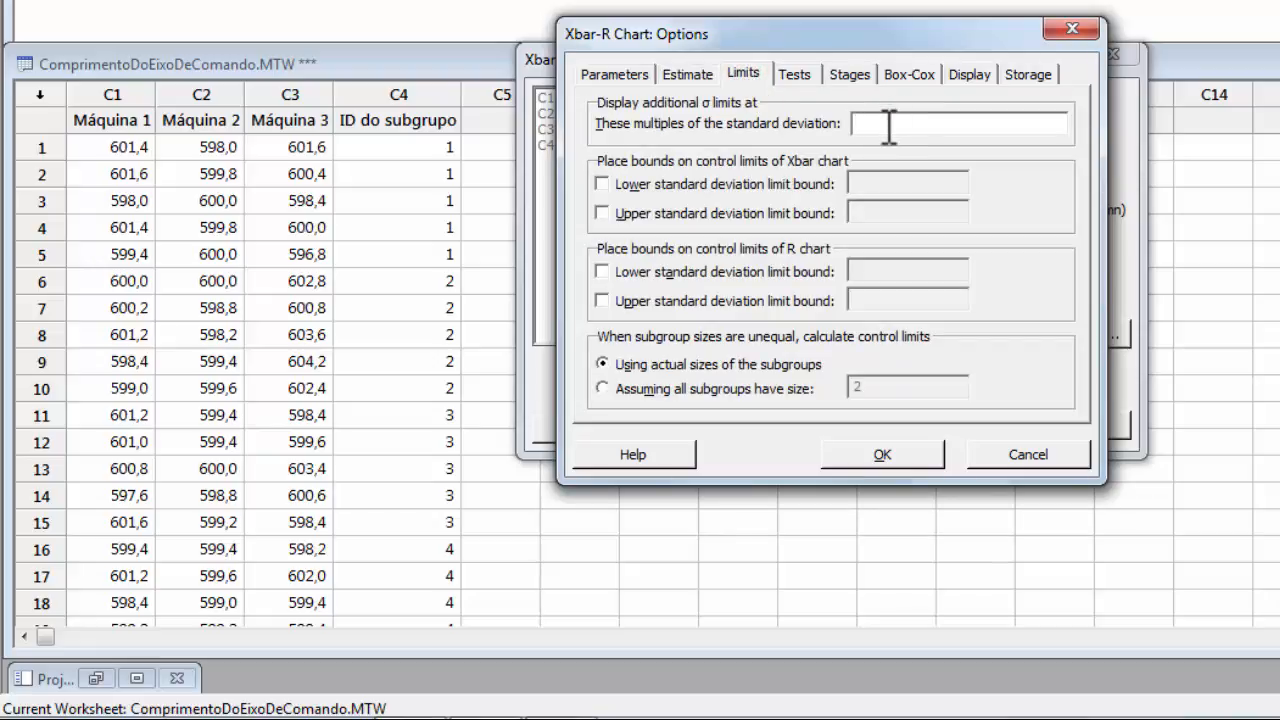
{"action": "left_click", "coordinate": [790, 77]}
{"action": "left_click", "coordinate": [890, 107]}
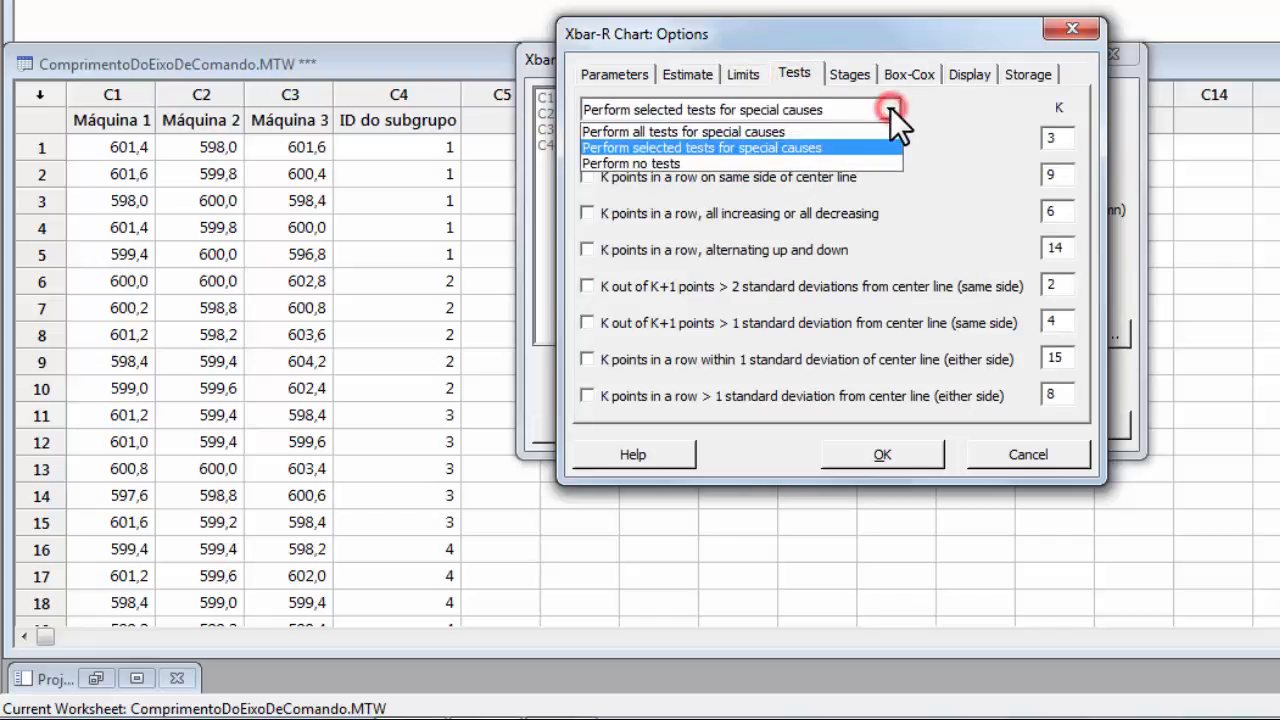
{"action": "left_click", "coordinate": [811, 131]}
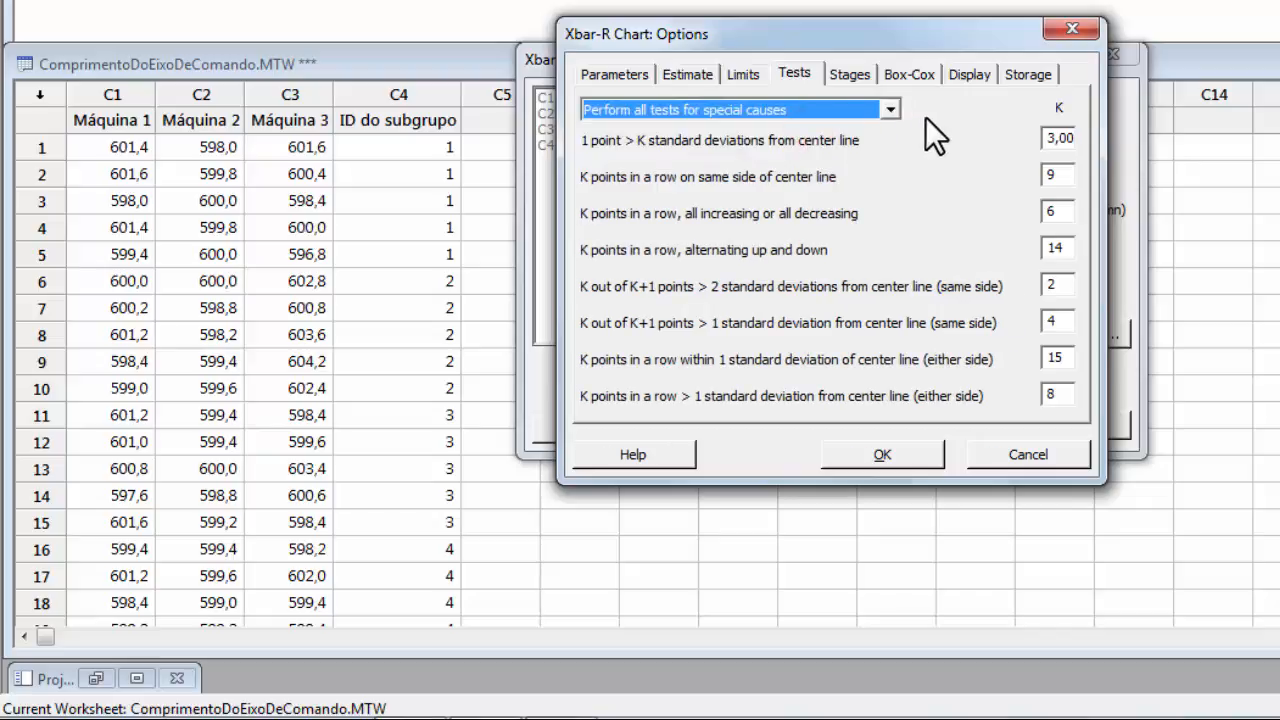
{"action": "left_click", "coordinate": [1026, 77]}
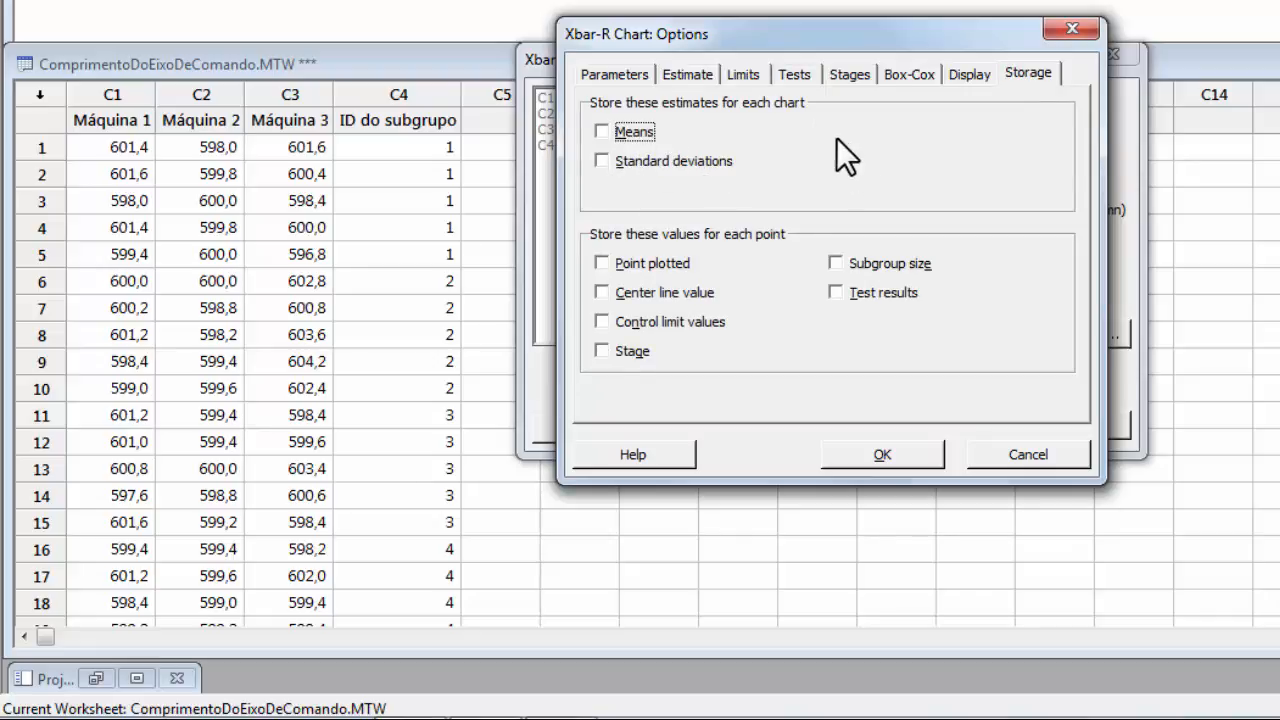
{"action": "left_click", "coordinate": [873, 456]}
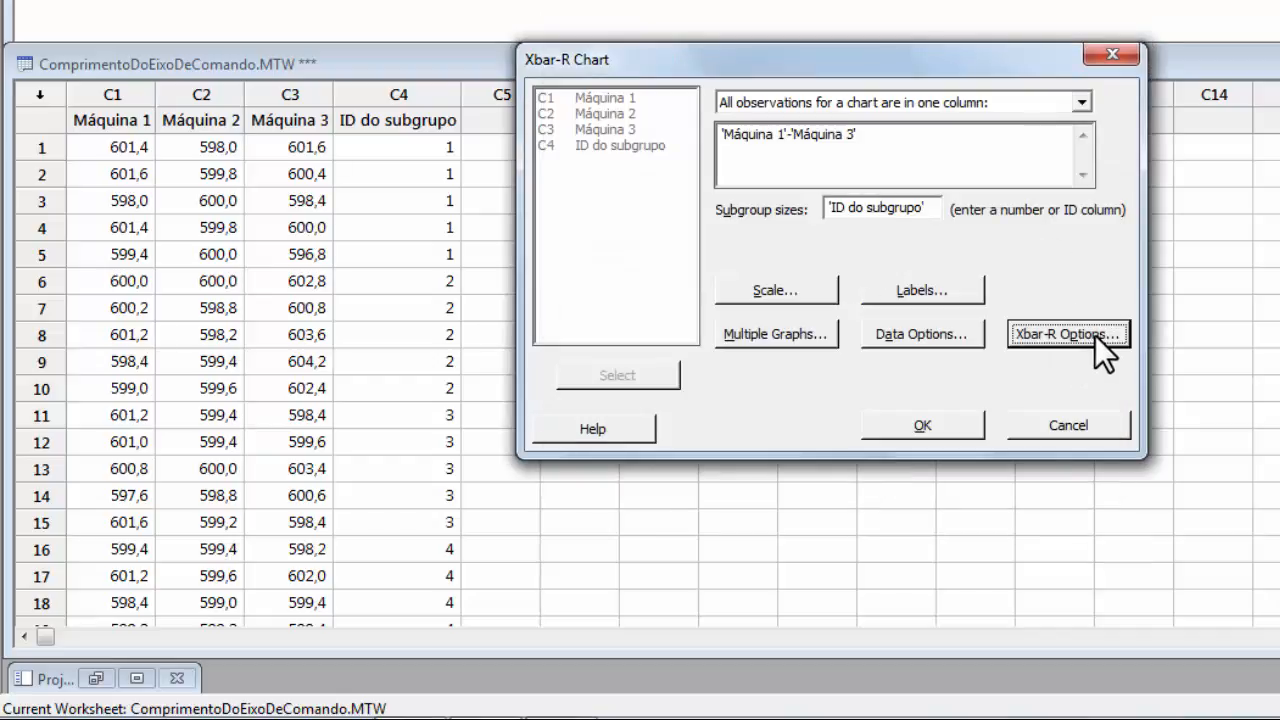
{"action": "left_click", "coordinate": [917, 424]}
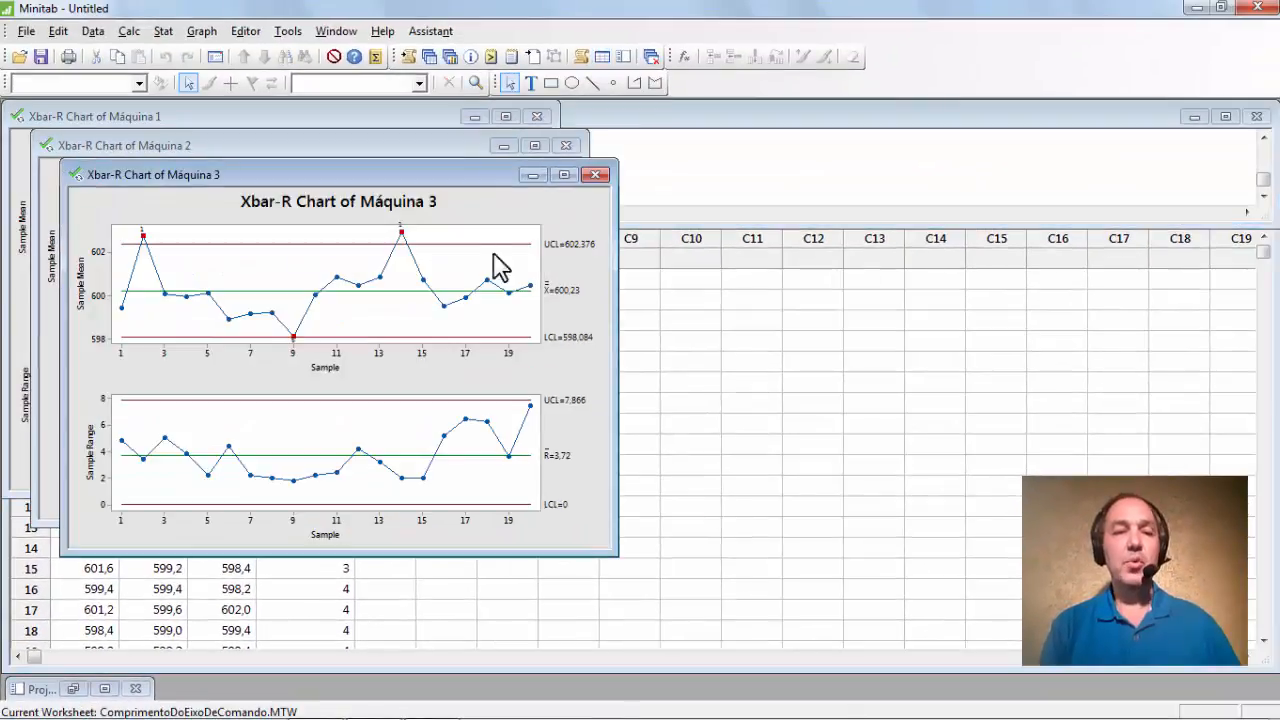
Rearrange the Máquina 1, 2 and 3 chart windows on screen.
{"action": "left_click_drag", "start_coordinate": [440, 176], "coordinate": [975, 234]}
{"action": "left_click_drag", "start_coordinate": [812, 234], "coordinate": [918, 157]}
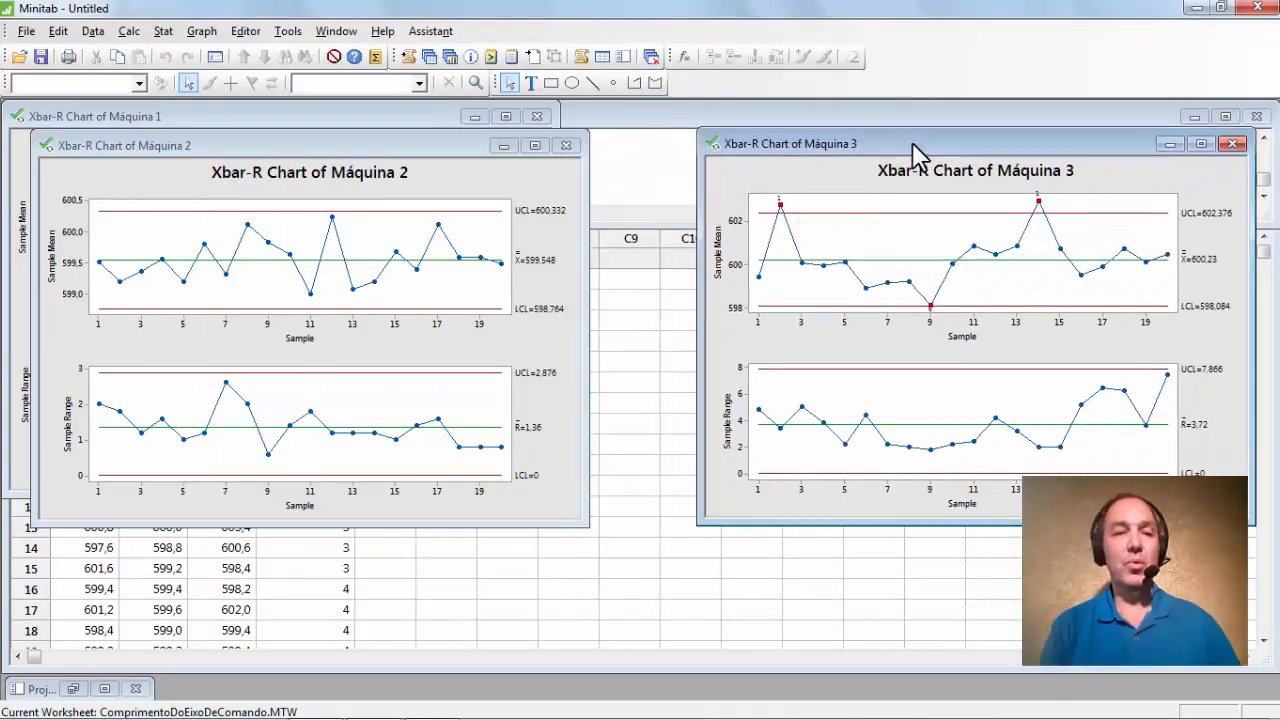
{"action": "left_click_drag", "start_coordinate": [341, 146], "coordinate": [751, 292]}
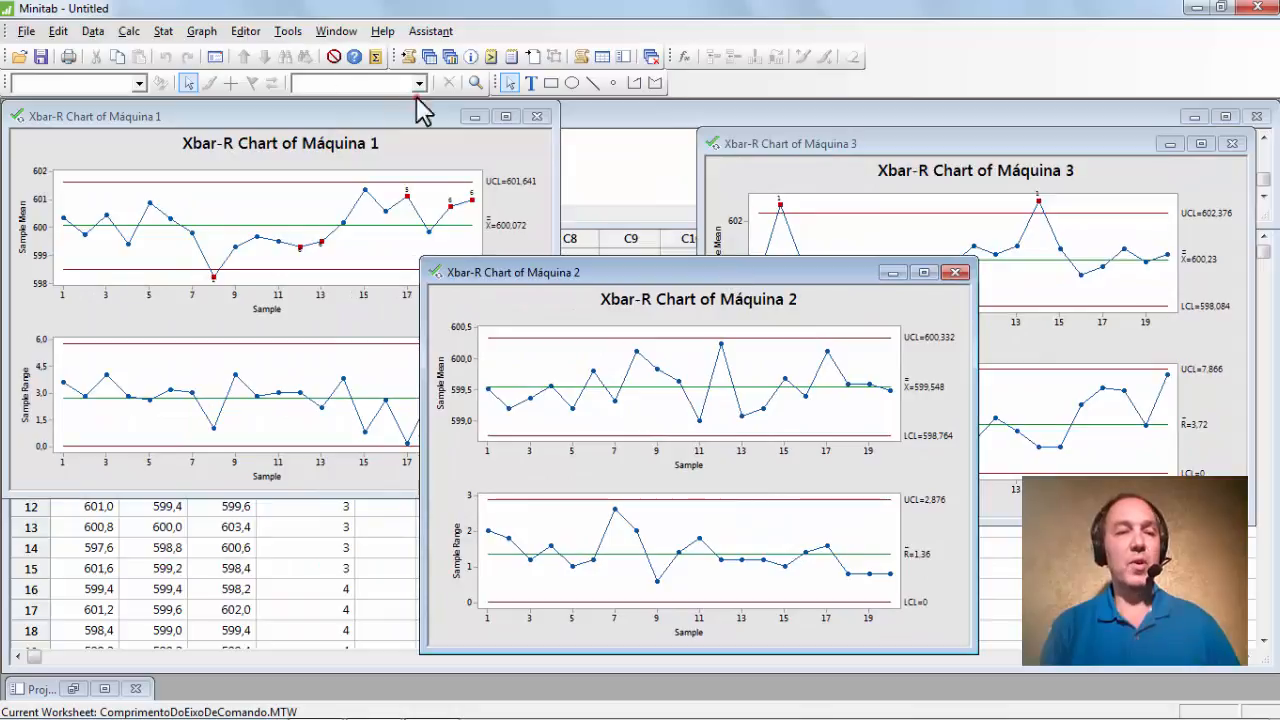
{"action": "left_click_drag", "start_coordinate": [327, 116], "coordinate": [431, 158]}
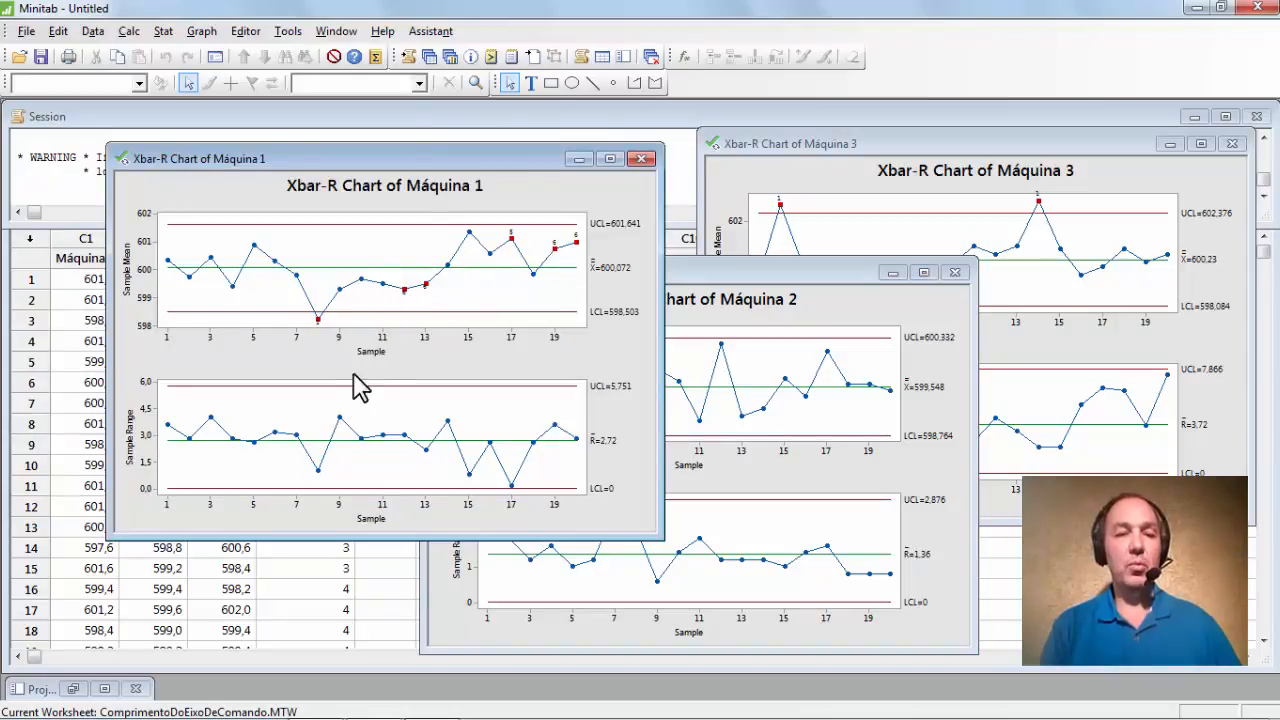
{"action": "left_click_drag", "start_coordinate": [470, 170], "coordinate": [270, 189]}
{"action": "left_click_drag", "start_coordinate": [637, 277], "coordinate": [495, 152]}
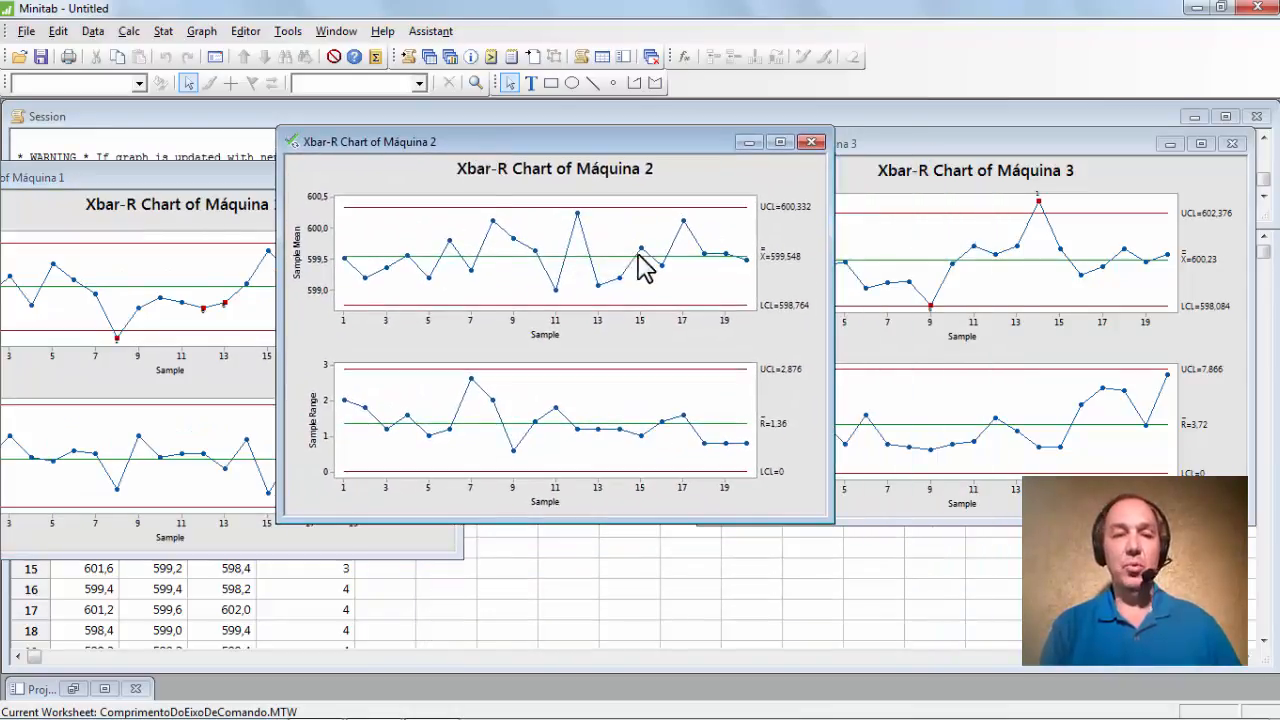
{"action": "left_click_drag", "start_coordinate": [600, 140], "coordinate": [393, 159]}
{"action": "mouse_move", "coordinate": [877, 141]}
{"action": "left_mouse_down"}
{"action": "mouse_move", "coordinate": [838, 207]}
{"action": "mouse_move", "coordinate": [877, 141]}
{"action": "left_mouse_up"}
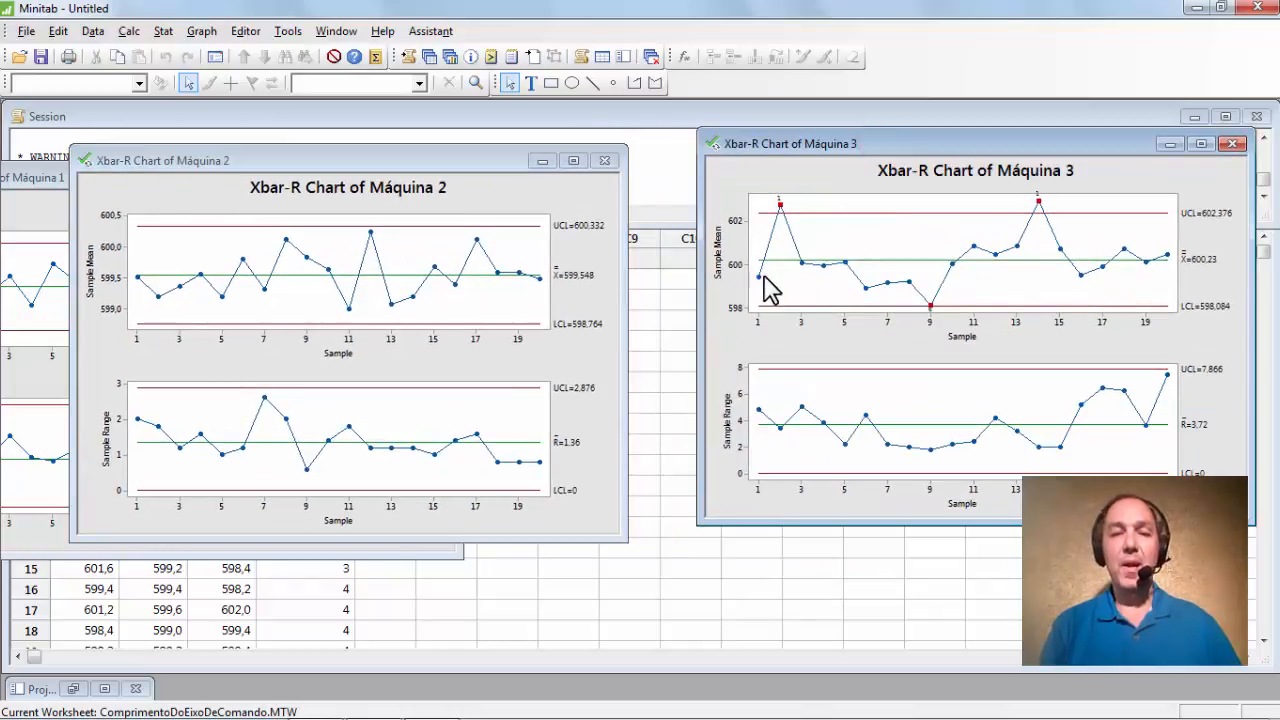
Minimize the three charts and enlarge the Session to read Máquina 3's test results.
{"action": "left_click", "coordinate": [542, 161]}
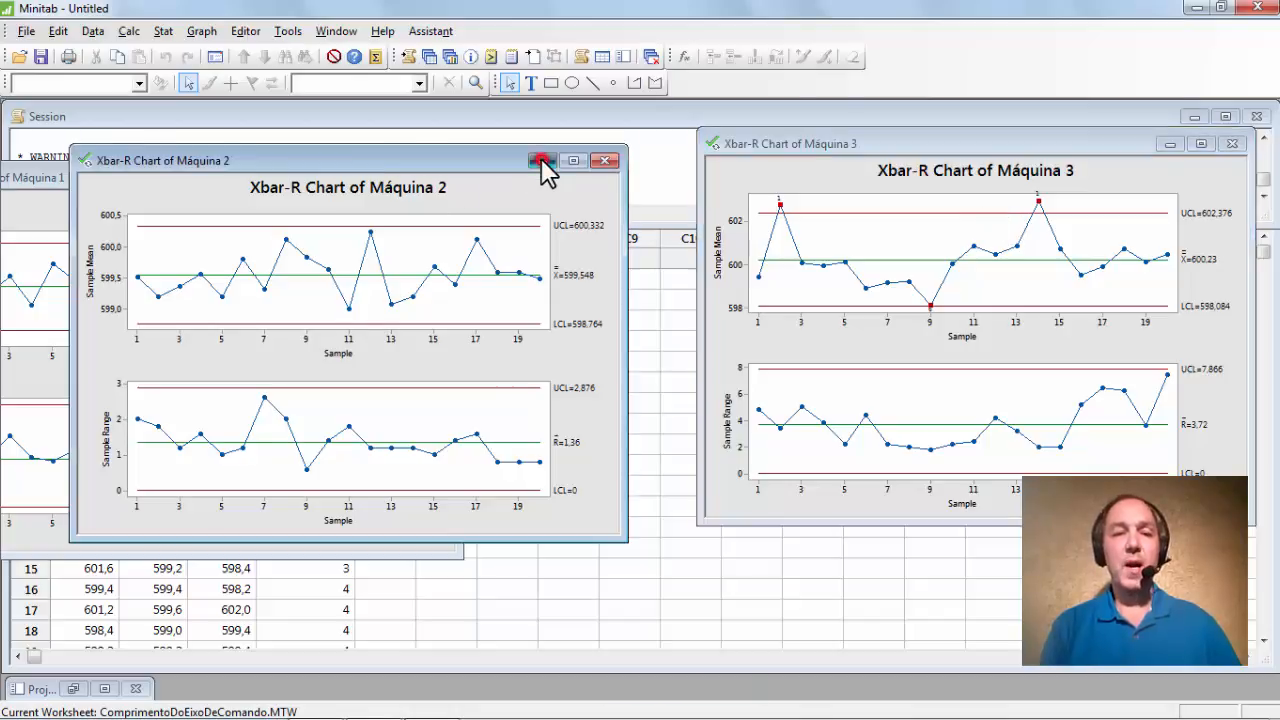
{"action": "left_click", "coordinate": [378, 177]}
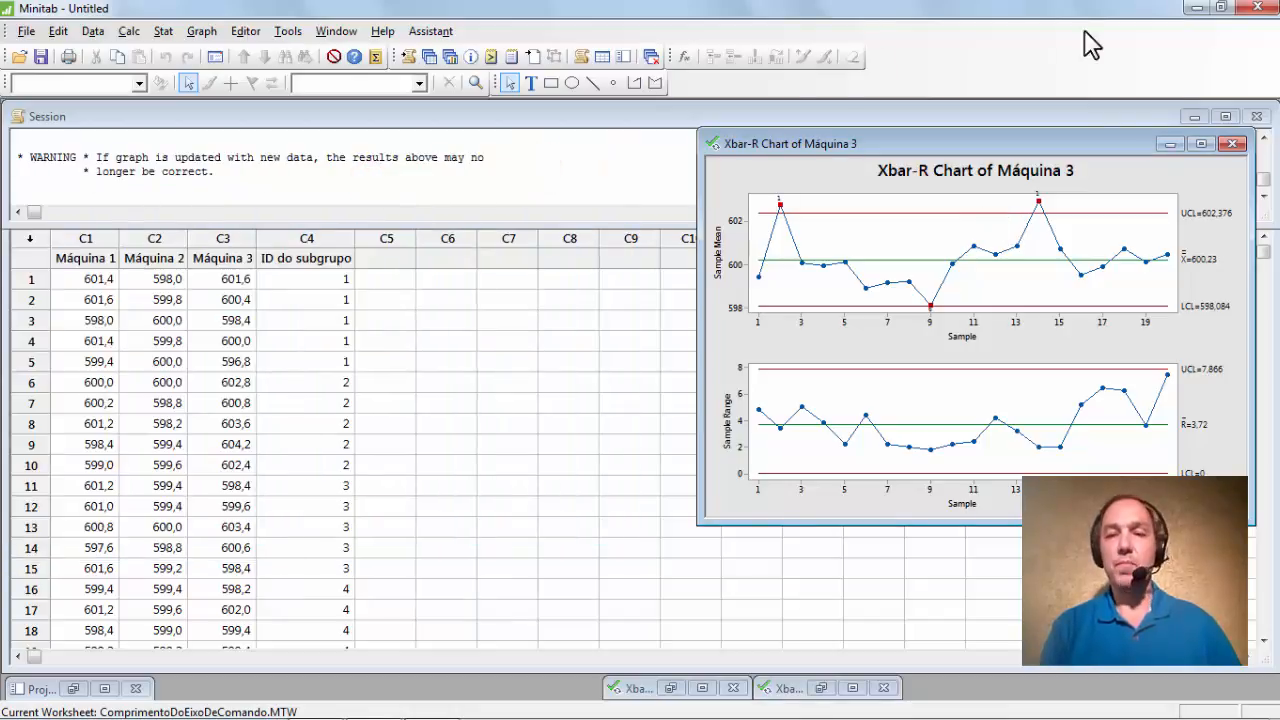
{"action": "left_click", "coordinate": [1167, 144]}
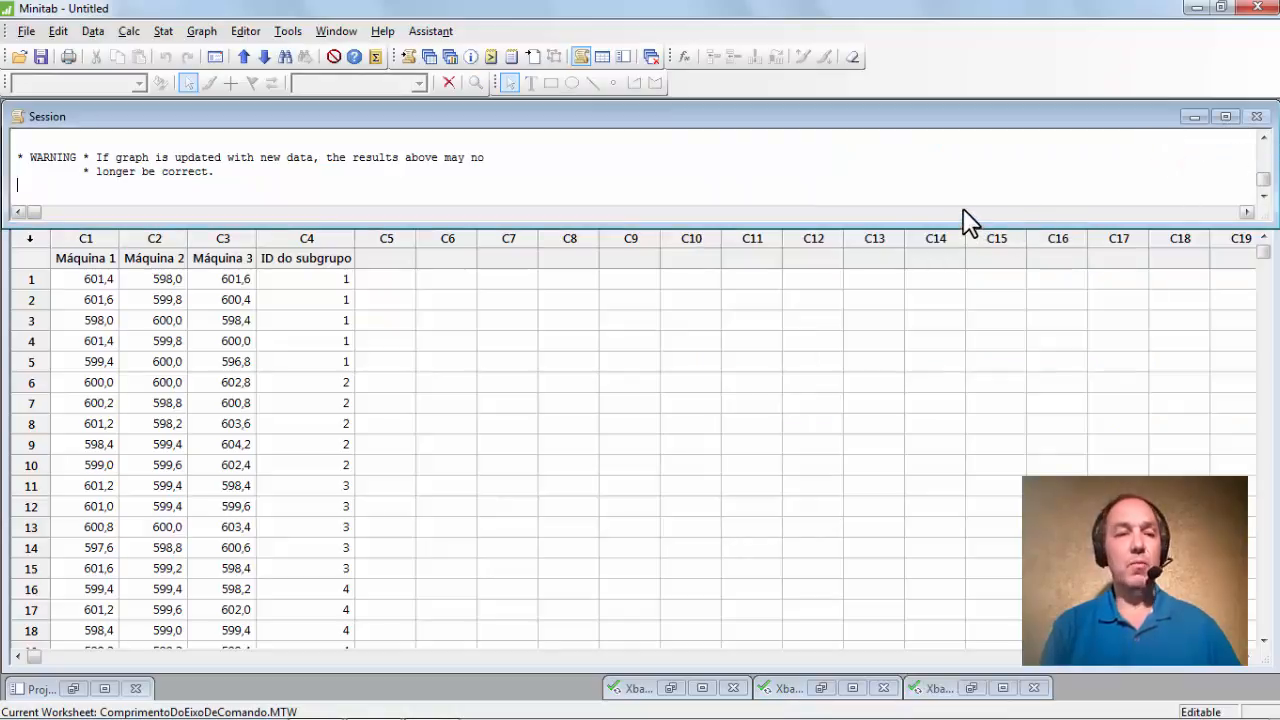
{"action": "left_click_drag", "start_coordinate": [895, 225], "coordinate": [1150, 505]}
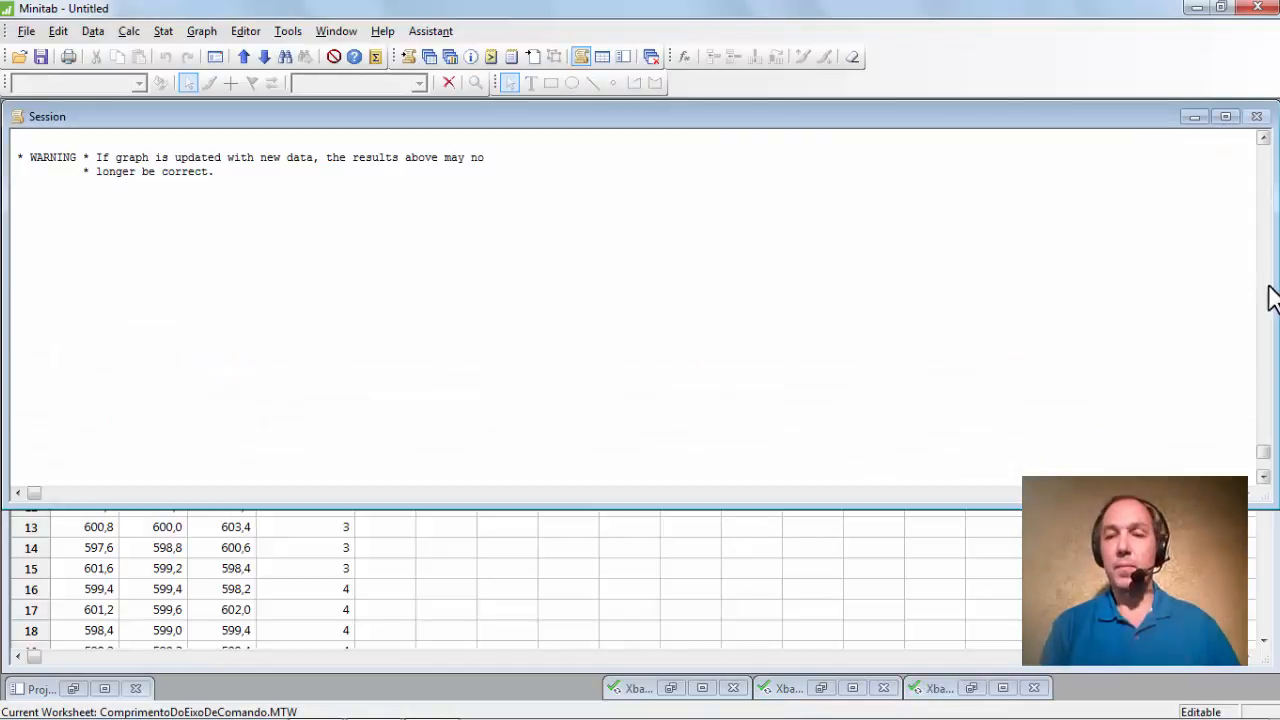
{"action": "left_click", "coordinate": [1264, 139]}
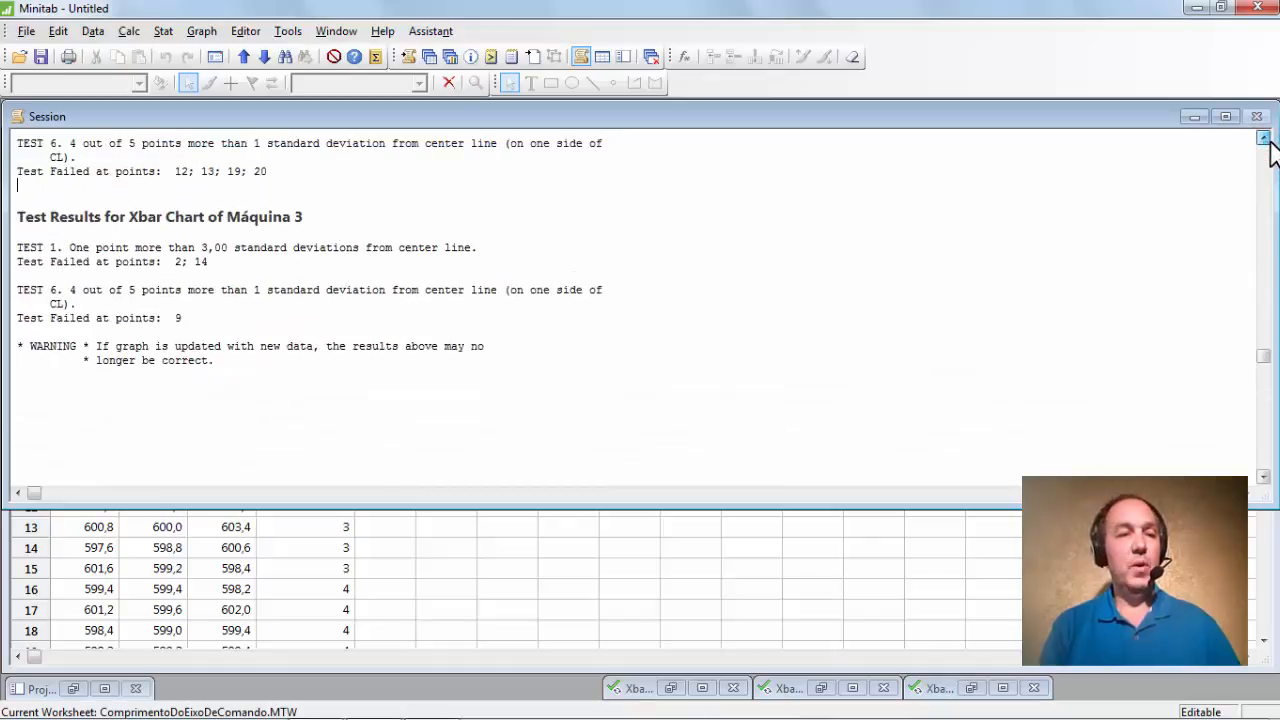
{"action": "left_click", "coordinate": [1264, 139]}
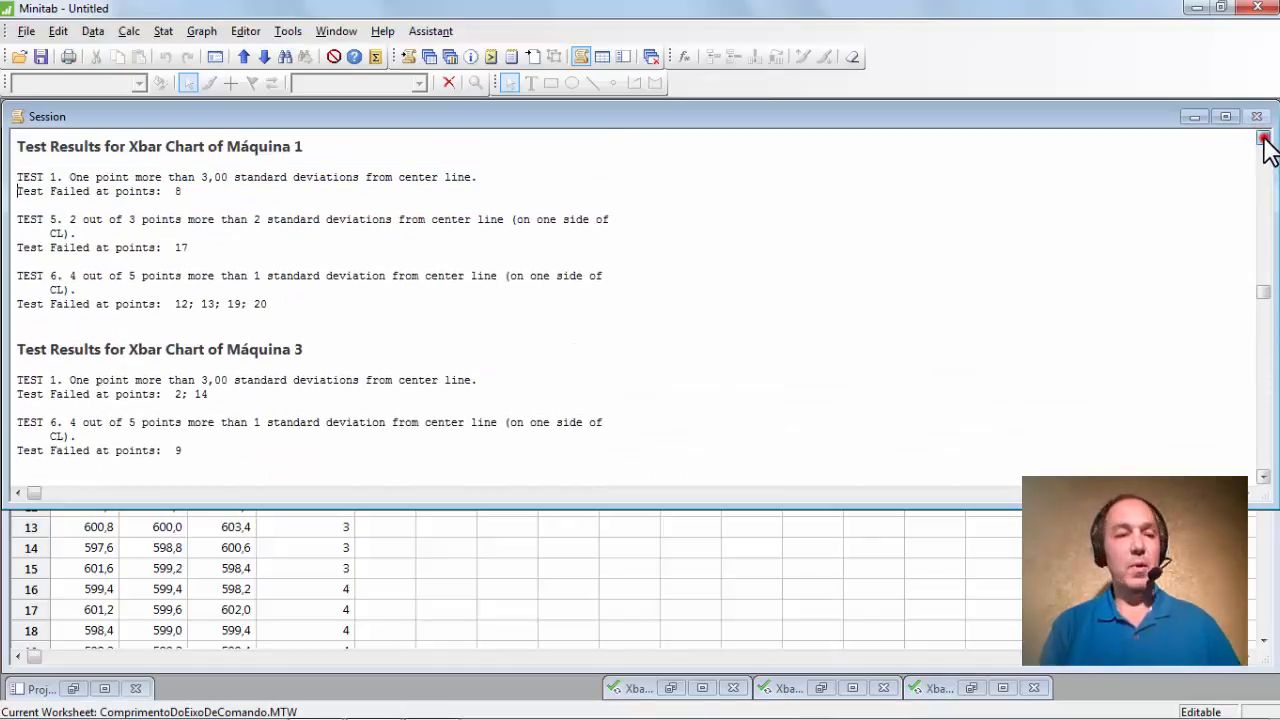
{"action": "left_click", "coordinate": [1264, 139]}
{"action": "left_click", "coordinate": [1263, 139]}
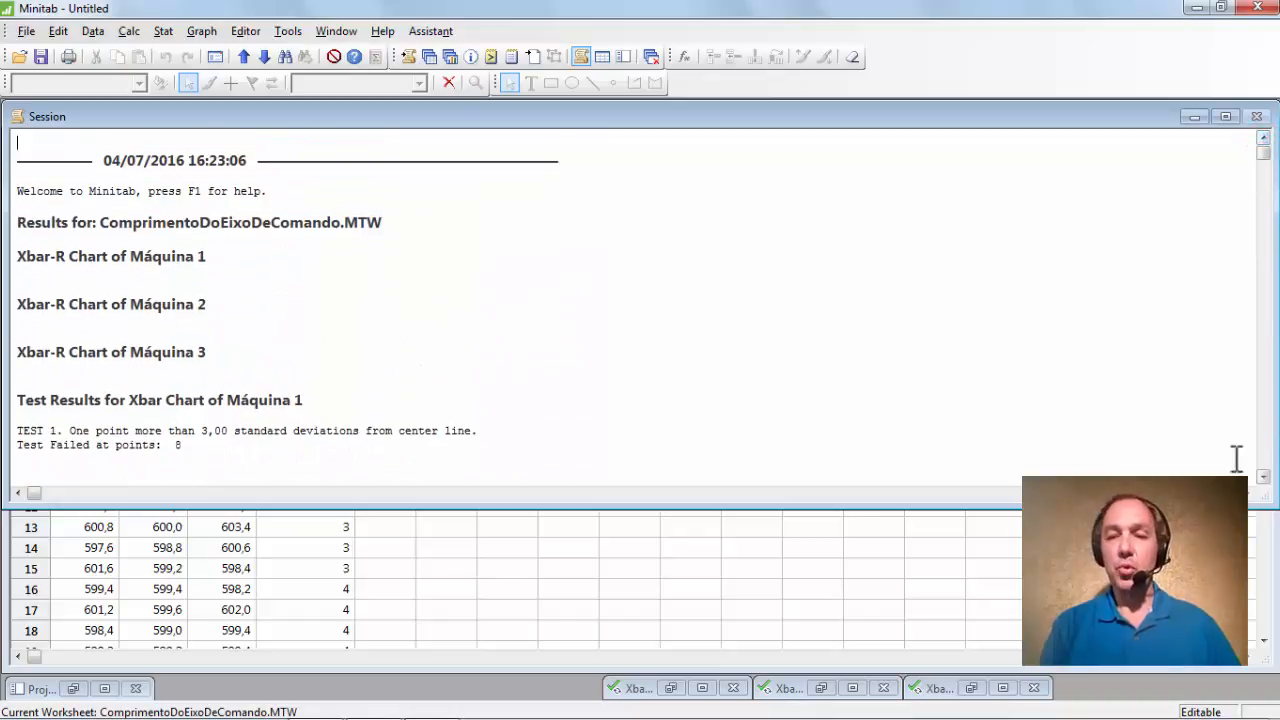
{"action": "left_click", "coordinate": [1263, 477]}
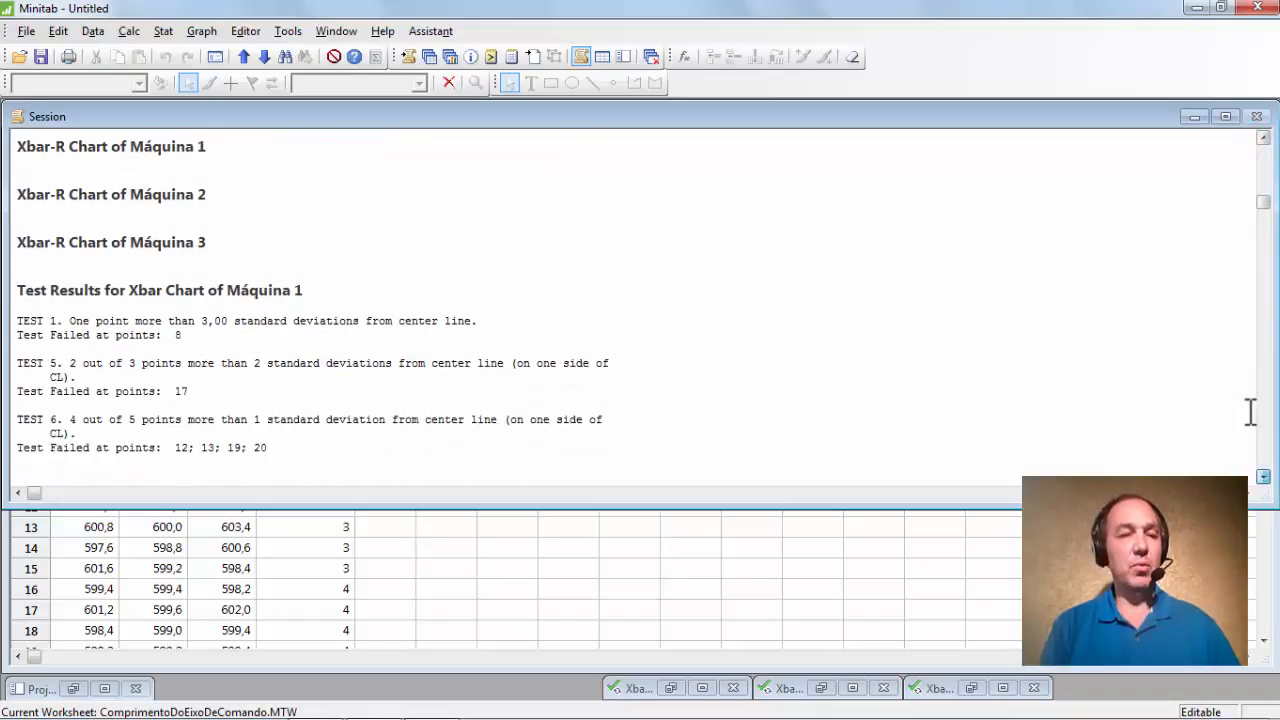
{"action": "scroll", "coordinate": [1249, 380], "scroll_direction": "down", "scroll_amount": 3}
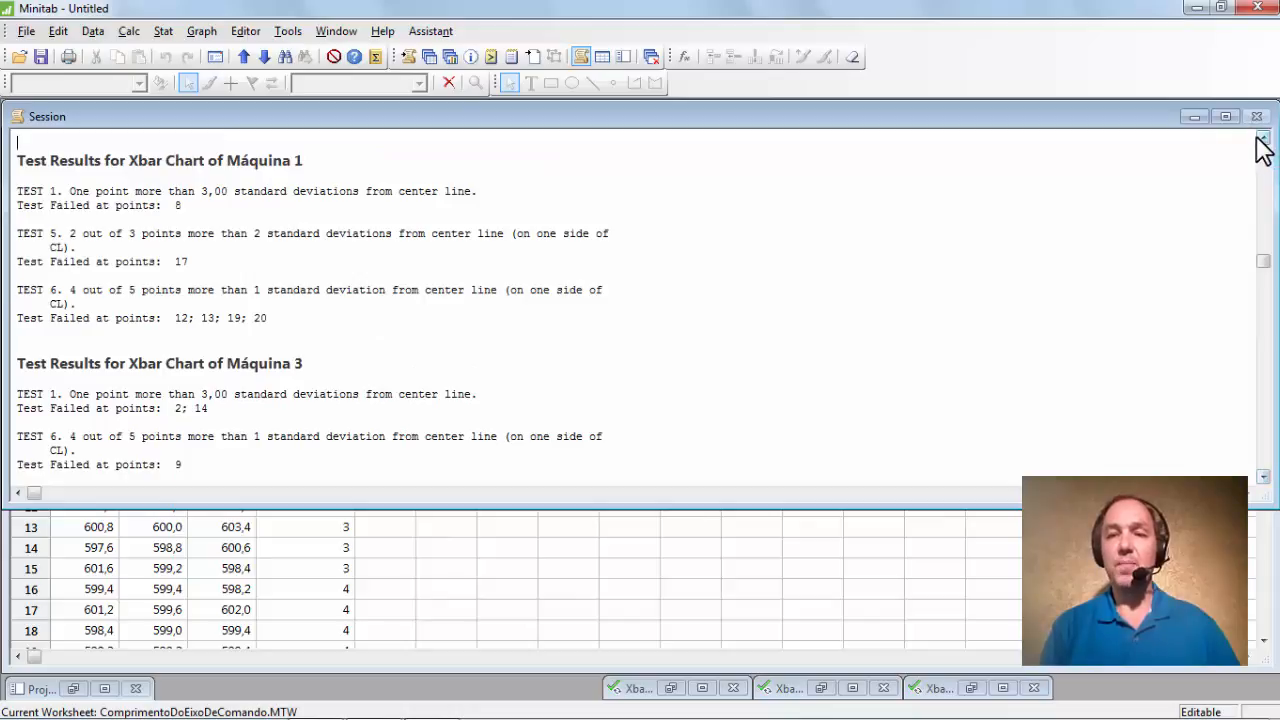
{"action": "left_click", "coordinate": [1262, 142]}
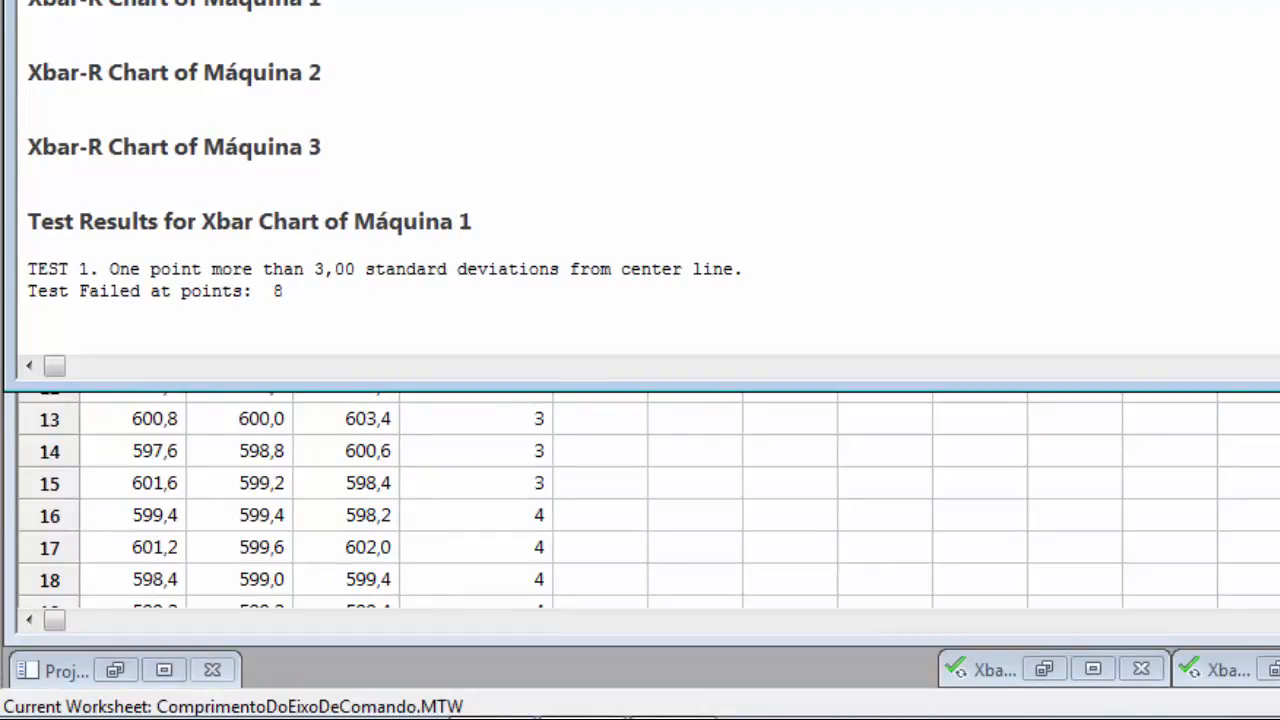
Scroll down through the special-cause test results in the Session.
{"action": "scroll", "coordinate": [640, 180], "scroll_direction": "down", "scroll_amount": 7}
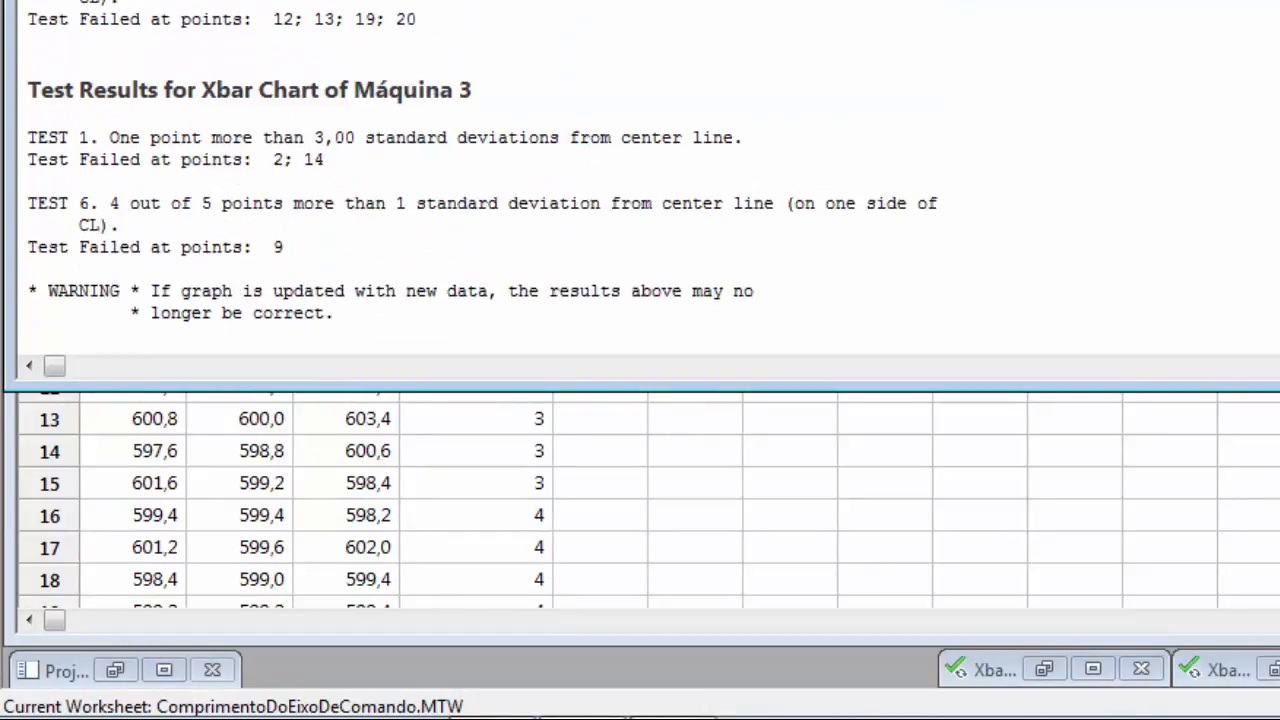
{"action": "scroll", "coordinate": [640, 180], "scroll_direction": "down", "scroll_amount": 3}
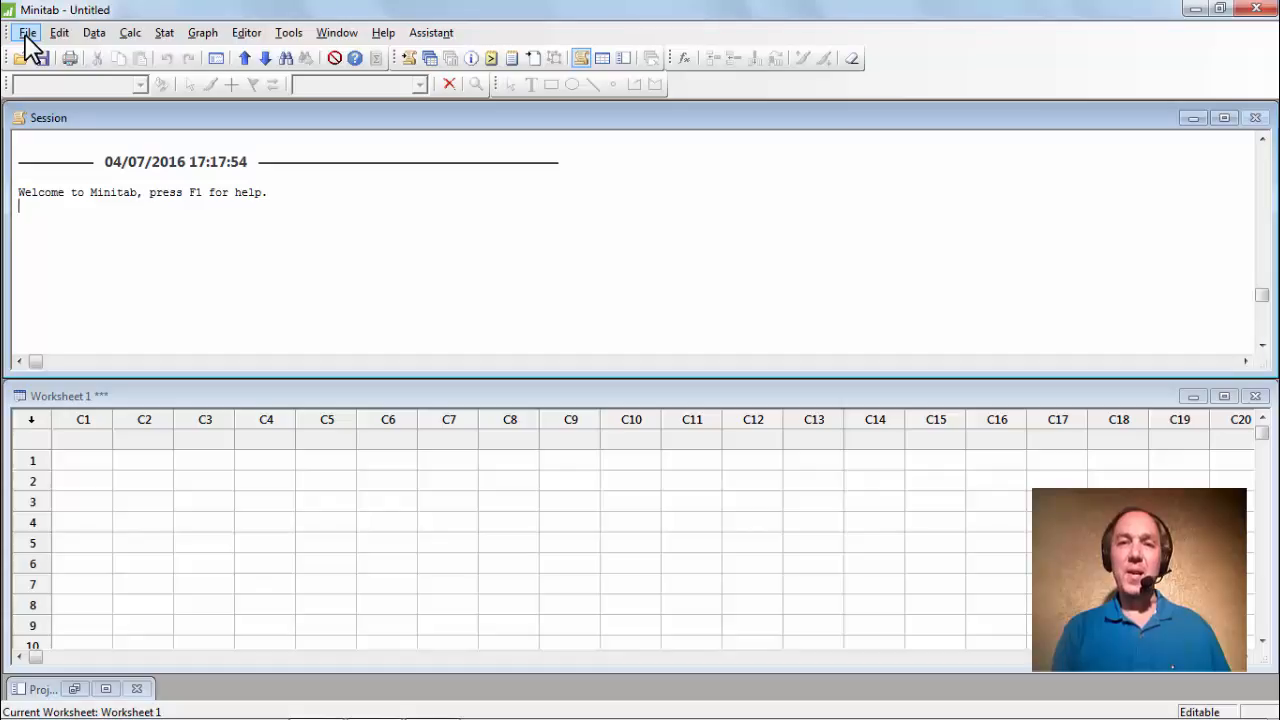
Open PesoDaLata.MTW and enlarge the worksheet to show more rows.
{"action": "left_click", "coordinate": [28, 33]}
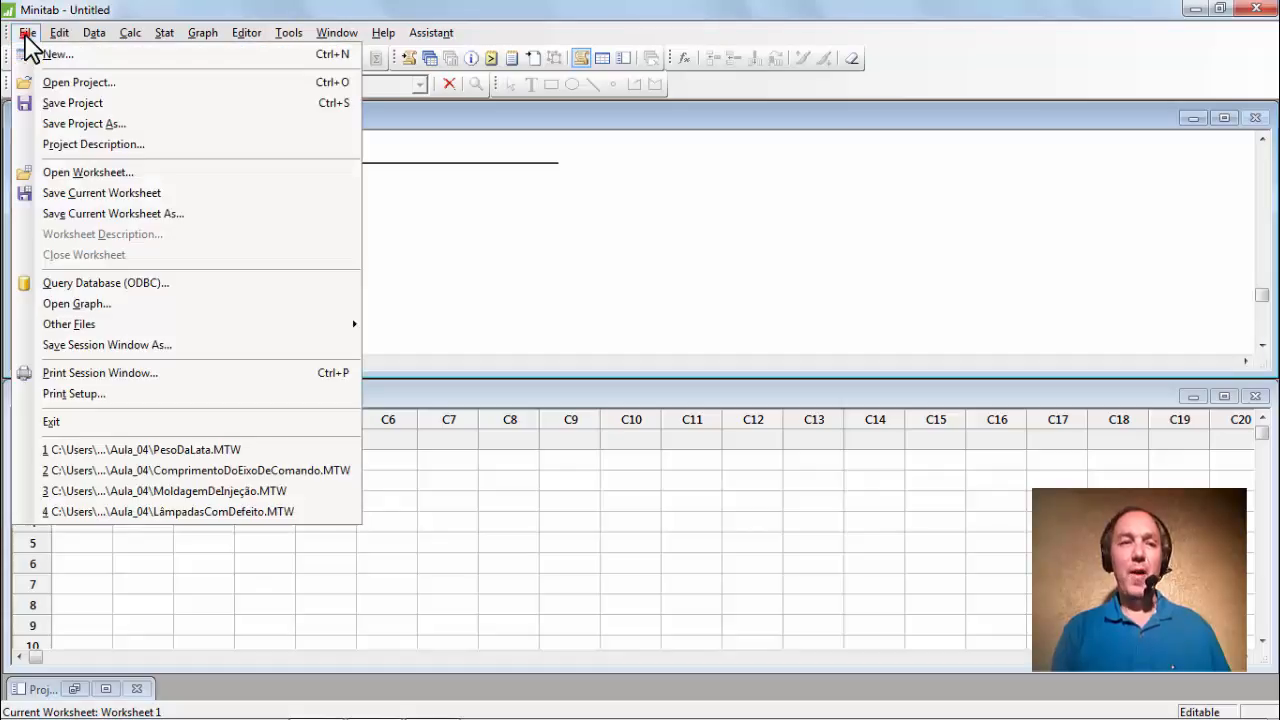
{"action": "left_click", "coordinate": [70, 180]}
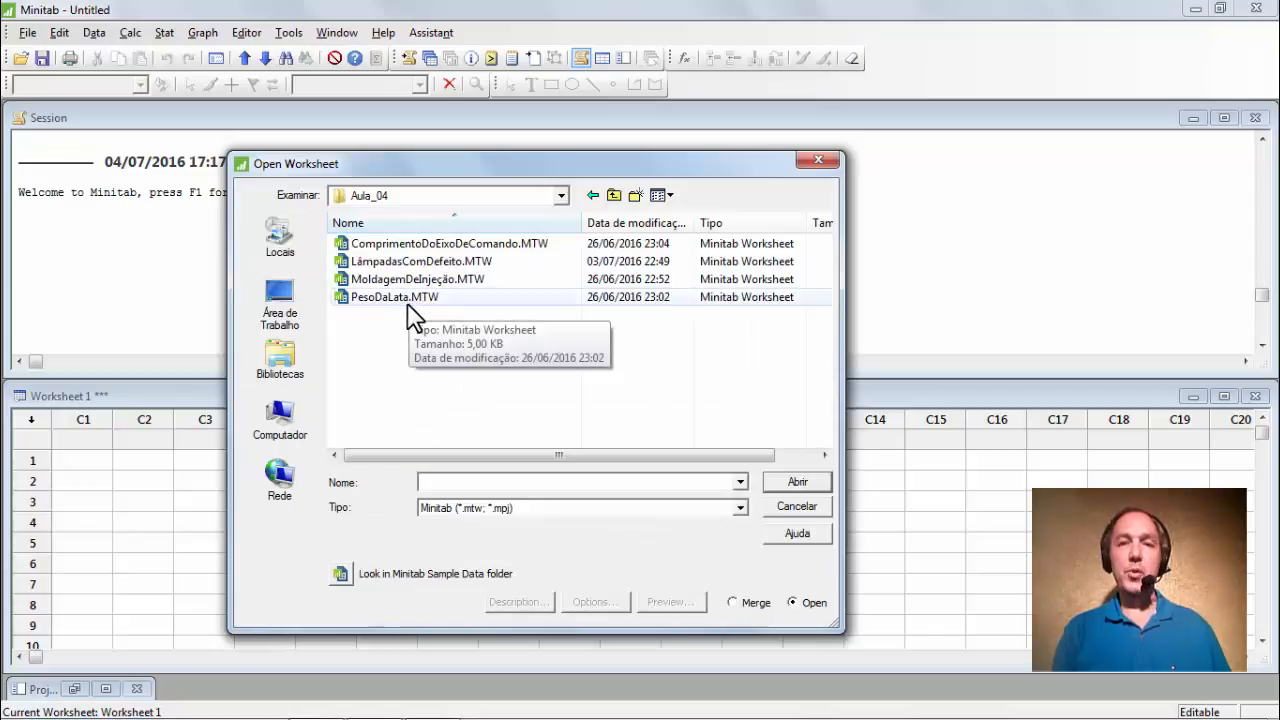
{"action": "left_click", "coordinate": [406, 298]}
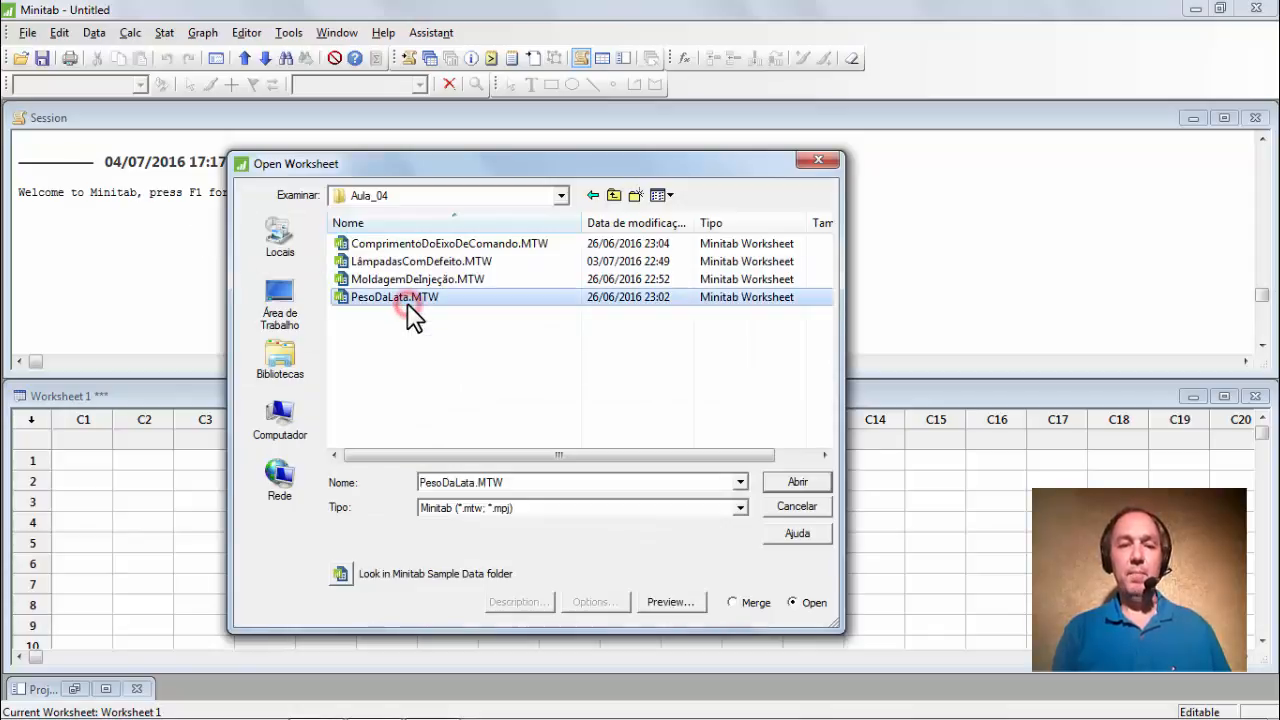
{"action": "left_click", "coordinate": [806, 485]}
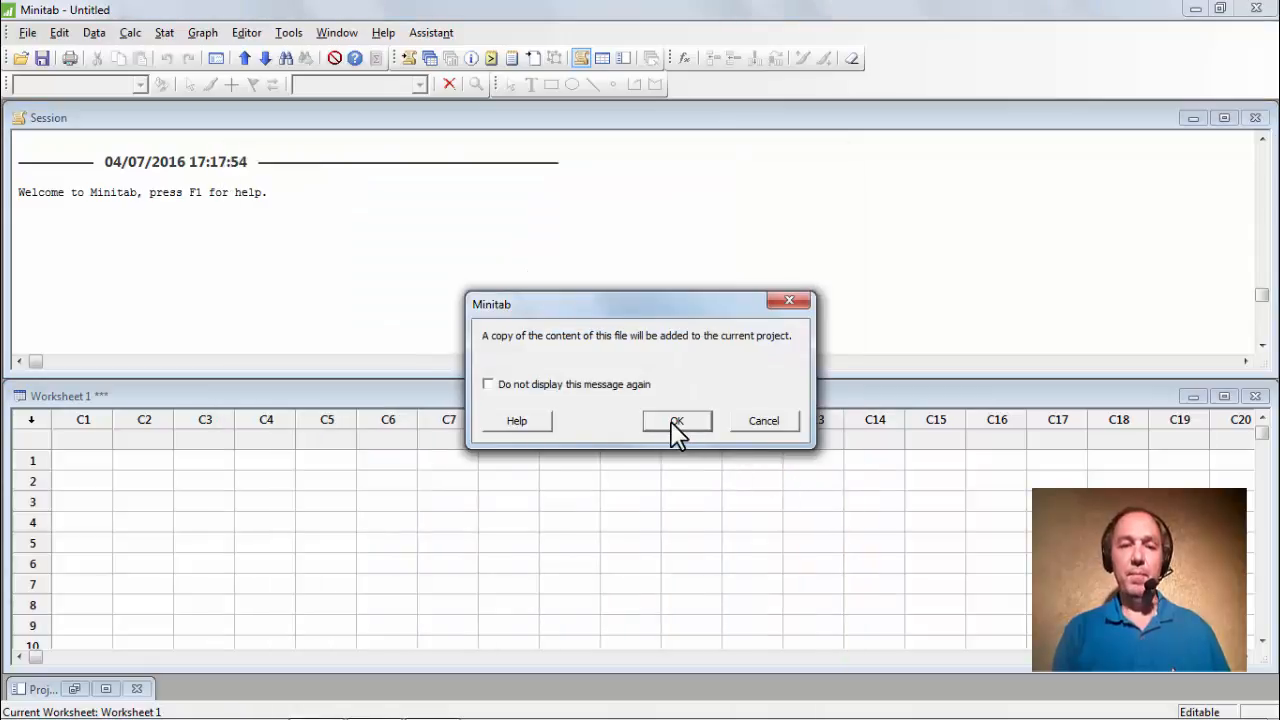
{"action": "left_click", "coordinate": [676, 422]}
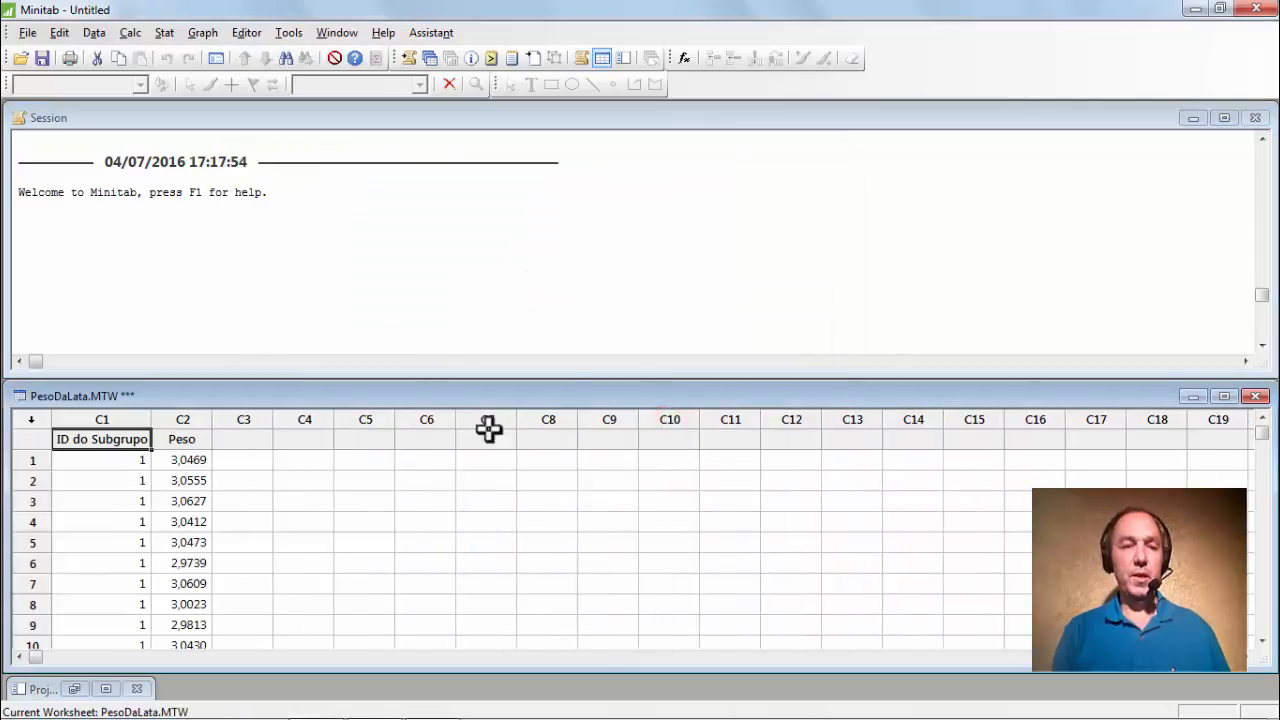
{"action": "left_click_drag", "start_coordinate": [447, 378], "coordinate": [434, 228]}
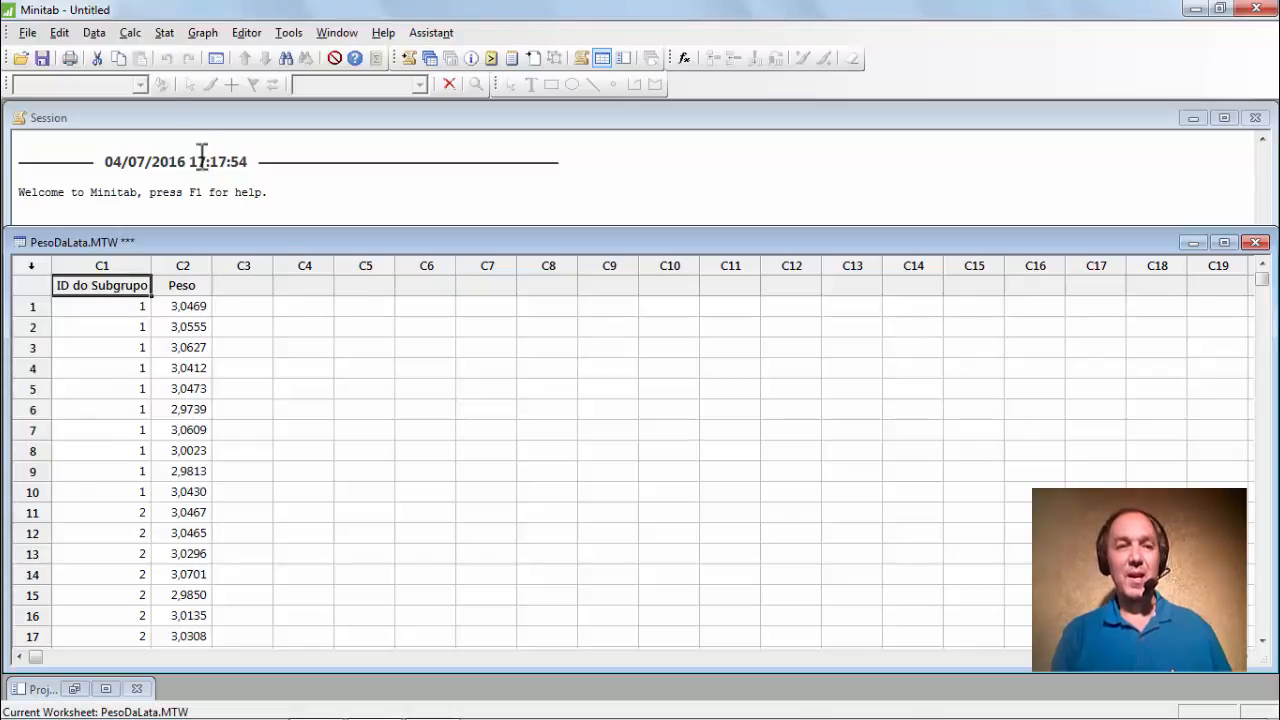
Open the Xbar-S chart dialog under Variables Charts for Subgroups.
{"action": "left_click", "coordinate": [164, 33]}
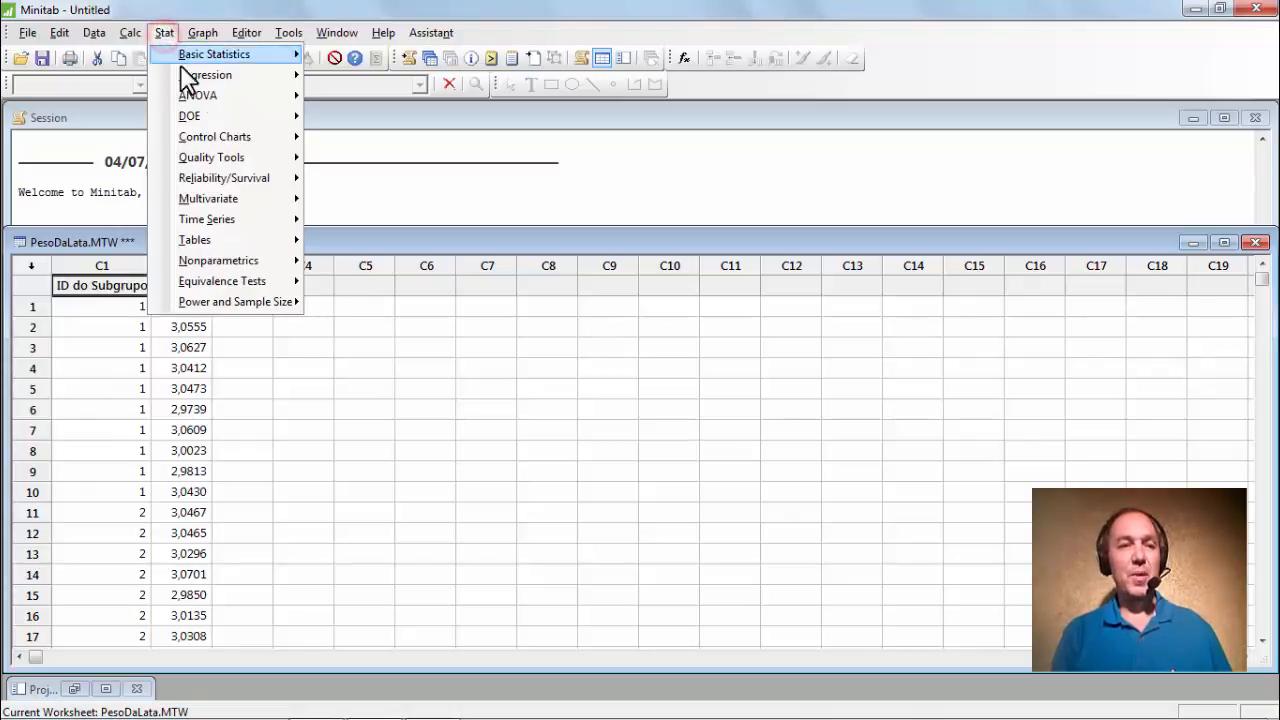
{"action": "mouse_move", "coordinate": [255, 147]}
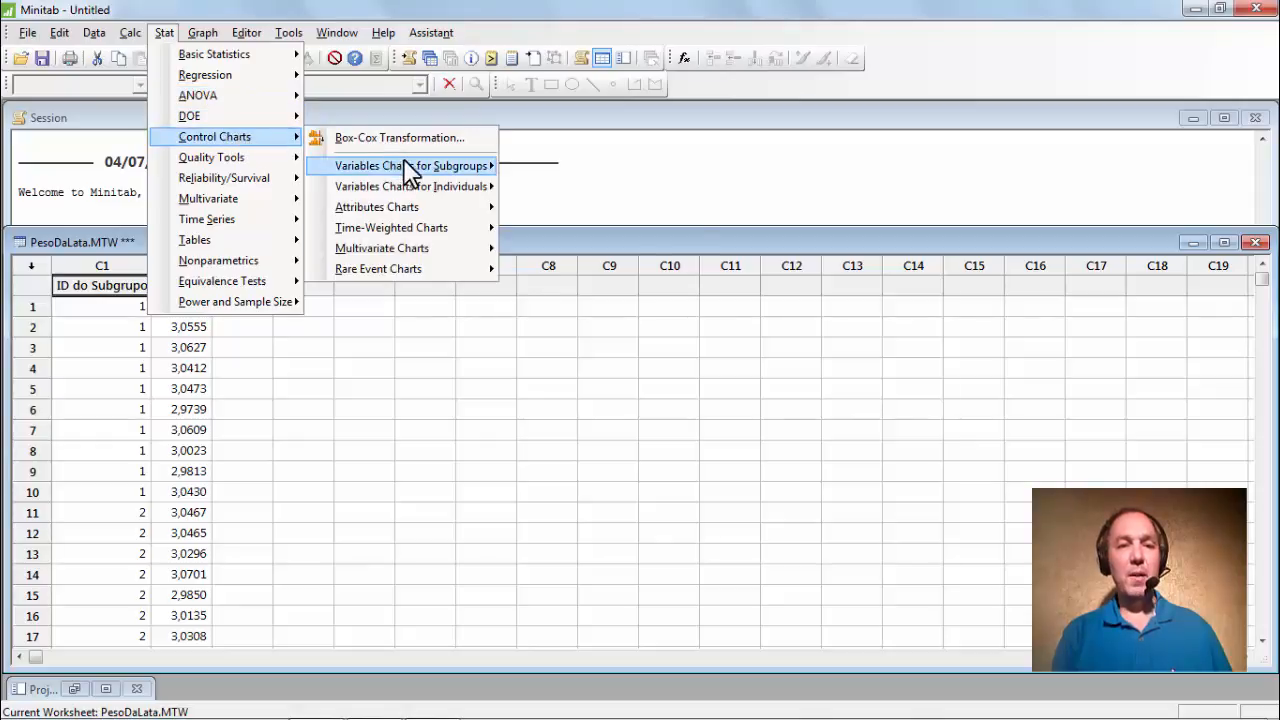
{"action": "mouse_move", "coordinate": [486, 168]}
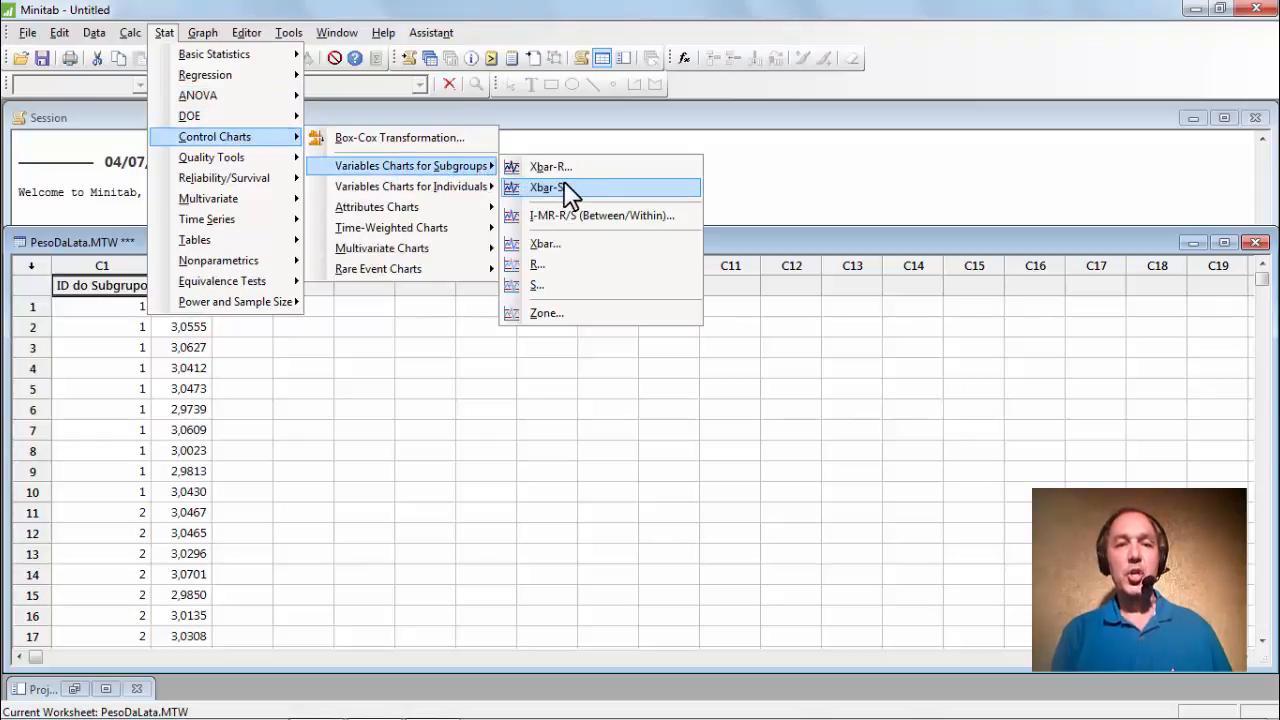
{"action": "left_click", "coordinate": [597, 195]}
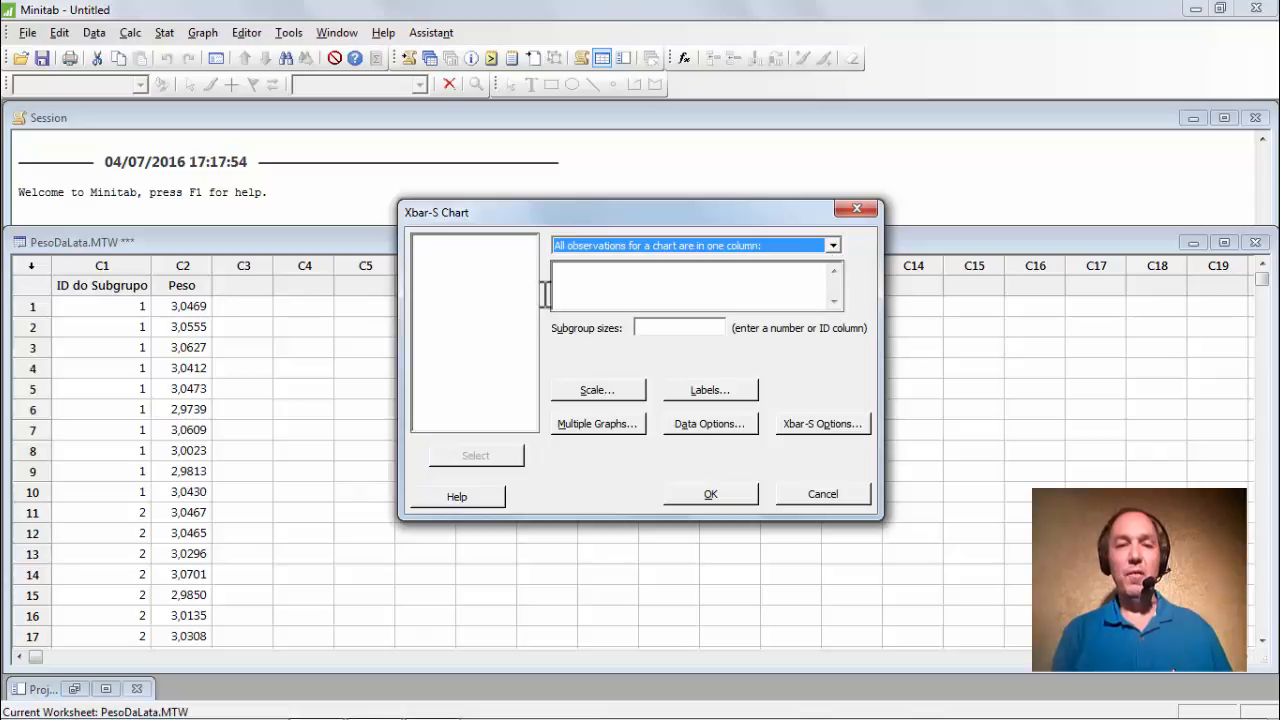
{"action": "left_click", "coordinate": [588, 279]}
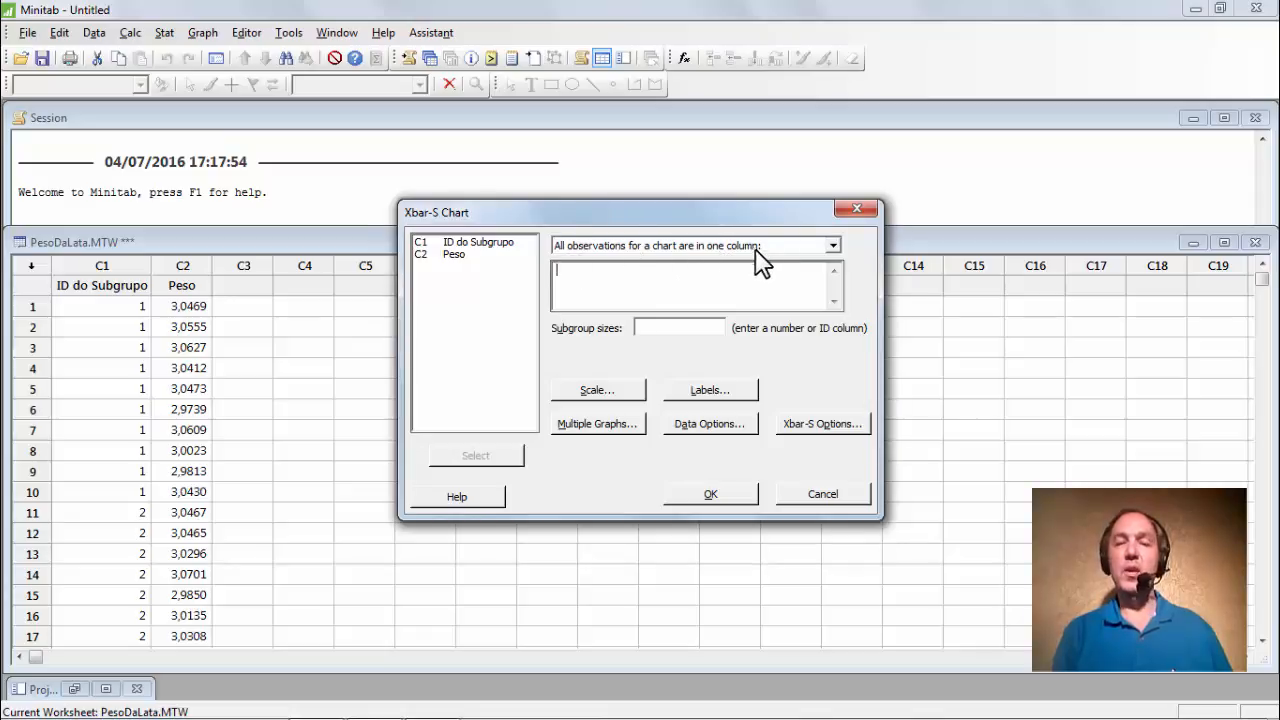
{"action": "left_click", "coordinate": [579, 280]}
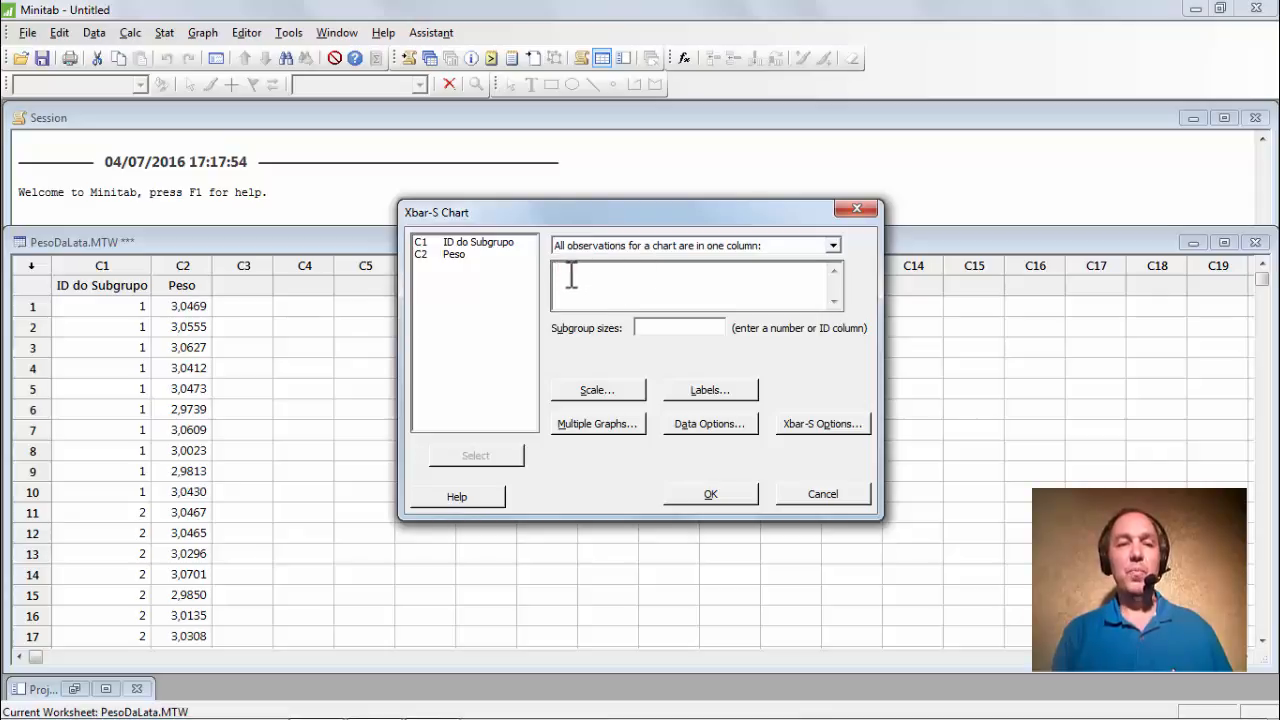
Enter Peso as data with ID do Subgrupo as subgroup sizes, then open Xbar-S Options.
{"action": "left_click", "coordinate": [454, 256]}
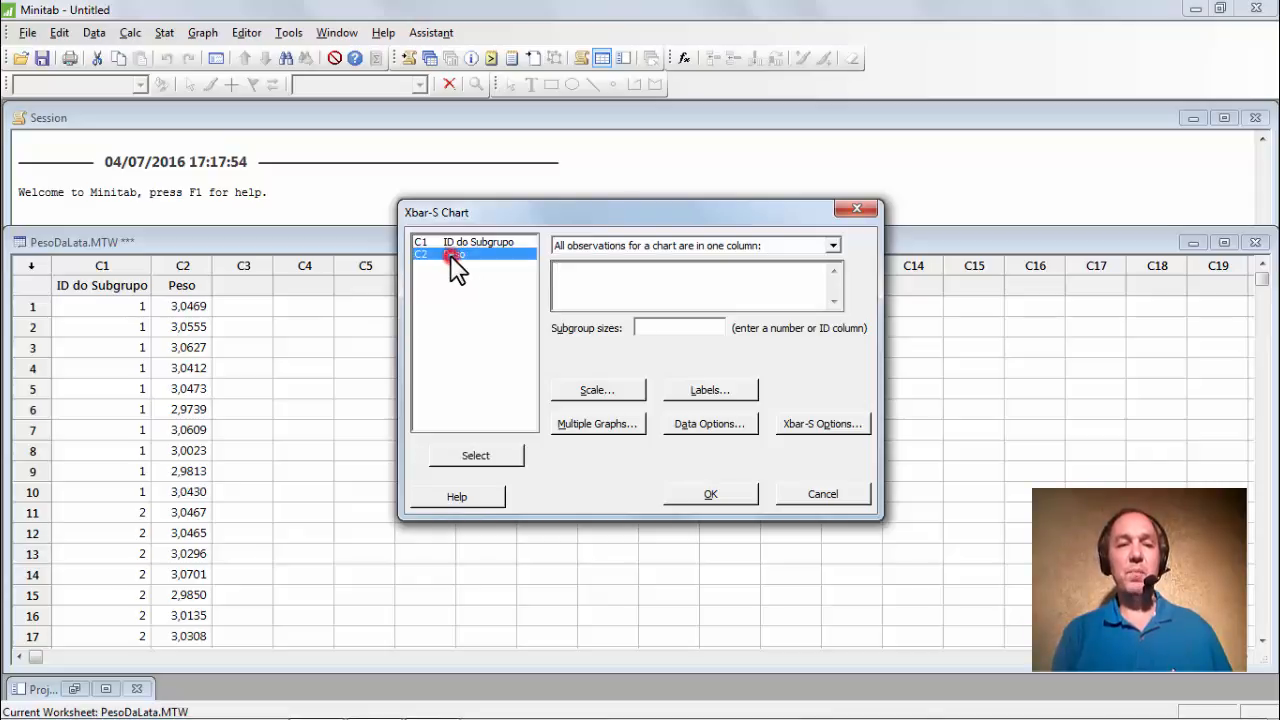
{"action": "left_click", "coordinate": [466, 456]}
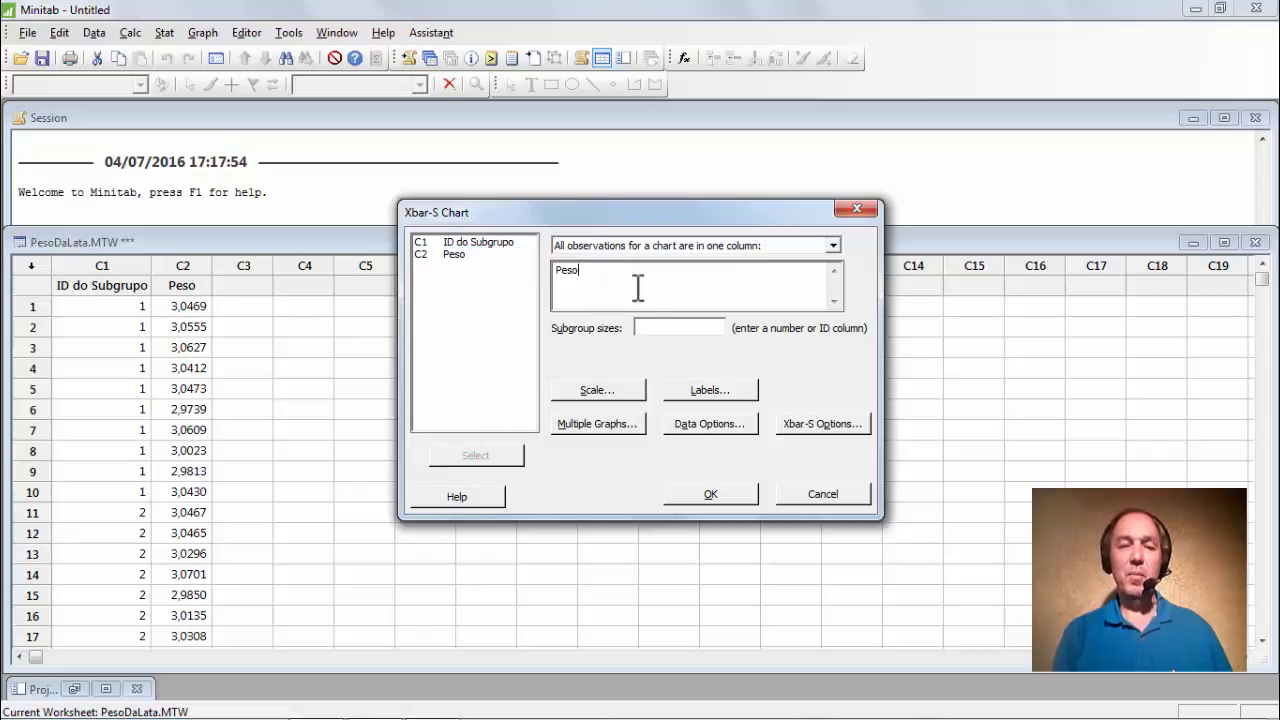
{"action": "left_click", "coordinate": [662, 333]}
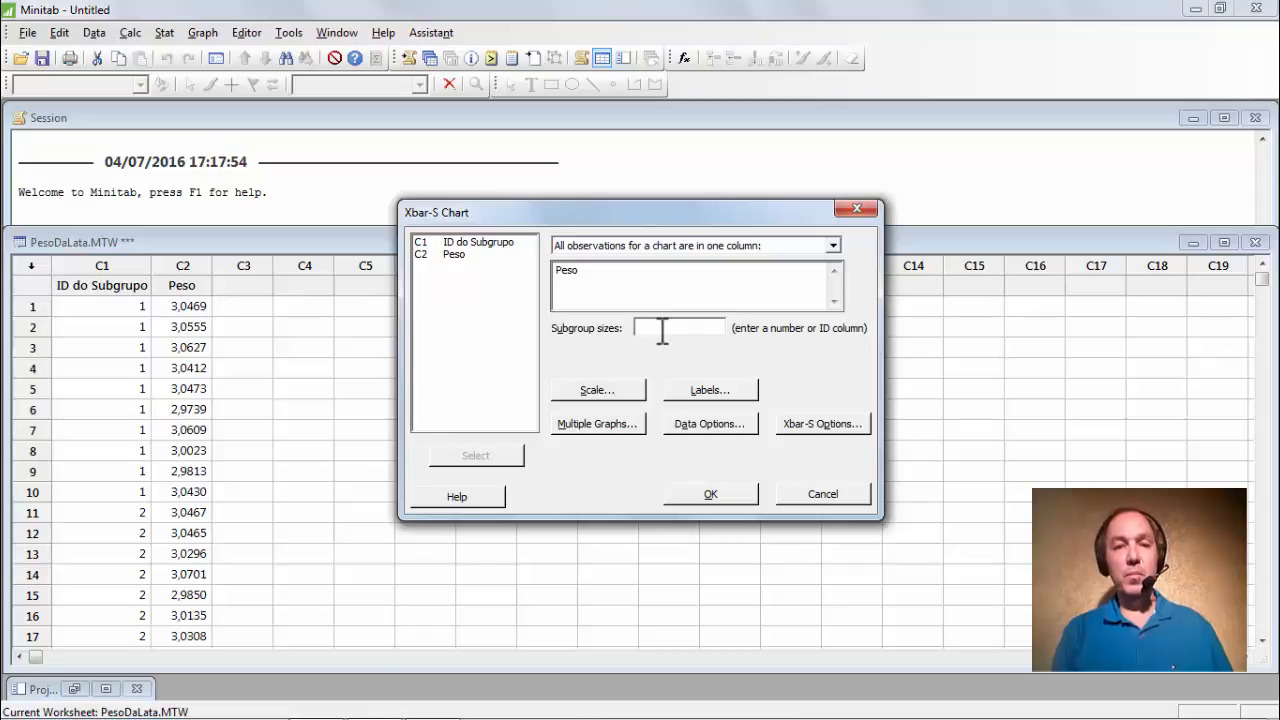
{"action": "left_click", "coordinate": [492, 244]}
{"action": "left_click", "coordinate": [476, 456]}
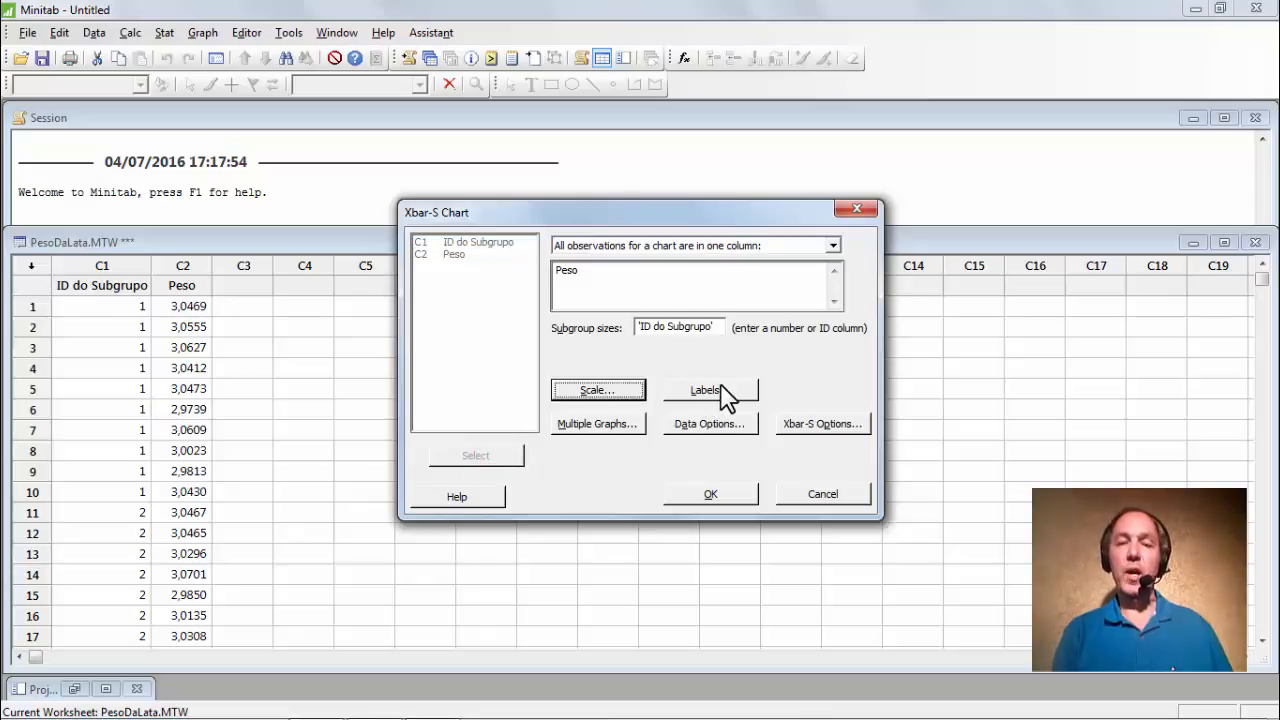
{"action": "left_click", "coordinate": [824, 428]}
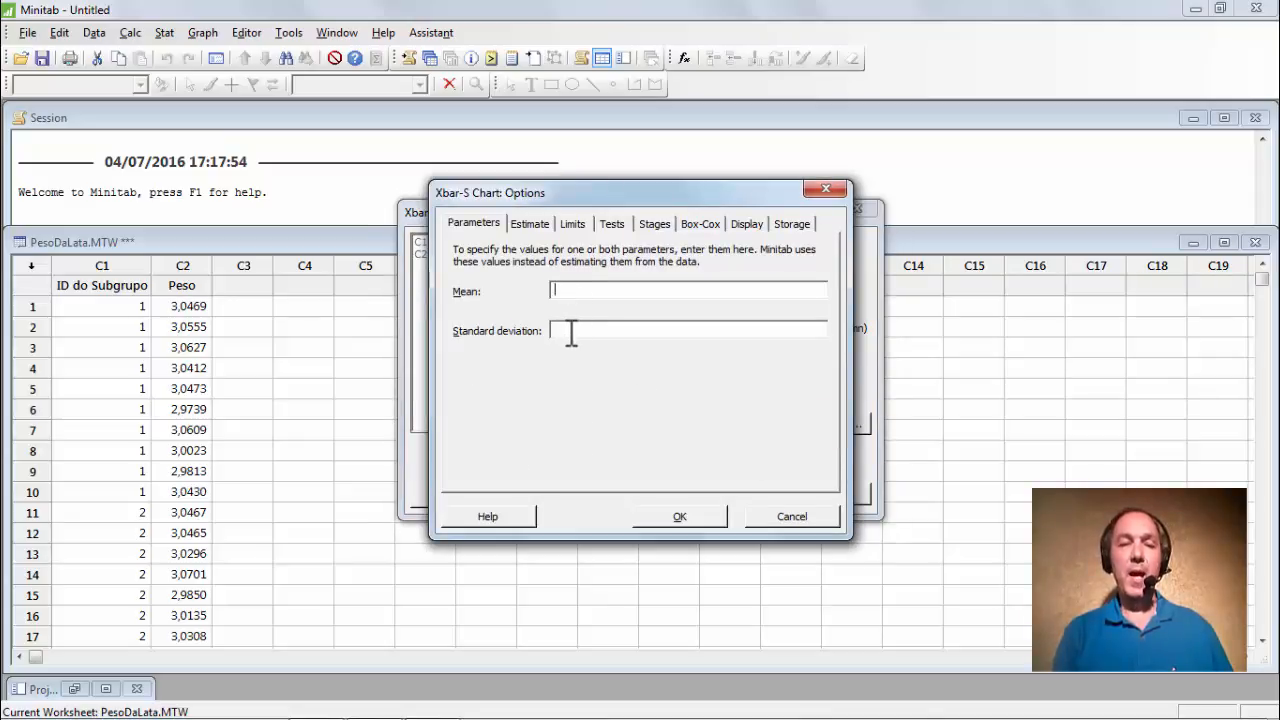
Choose 'Perform all tests for special causes' for the Peso Xbar-S chart and generate it.
{"action": "left_click", "coordinate": [531, 224]}
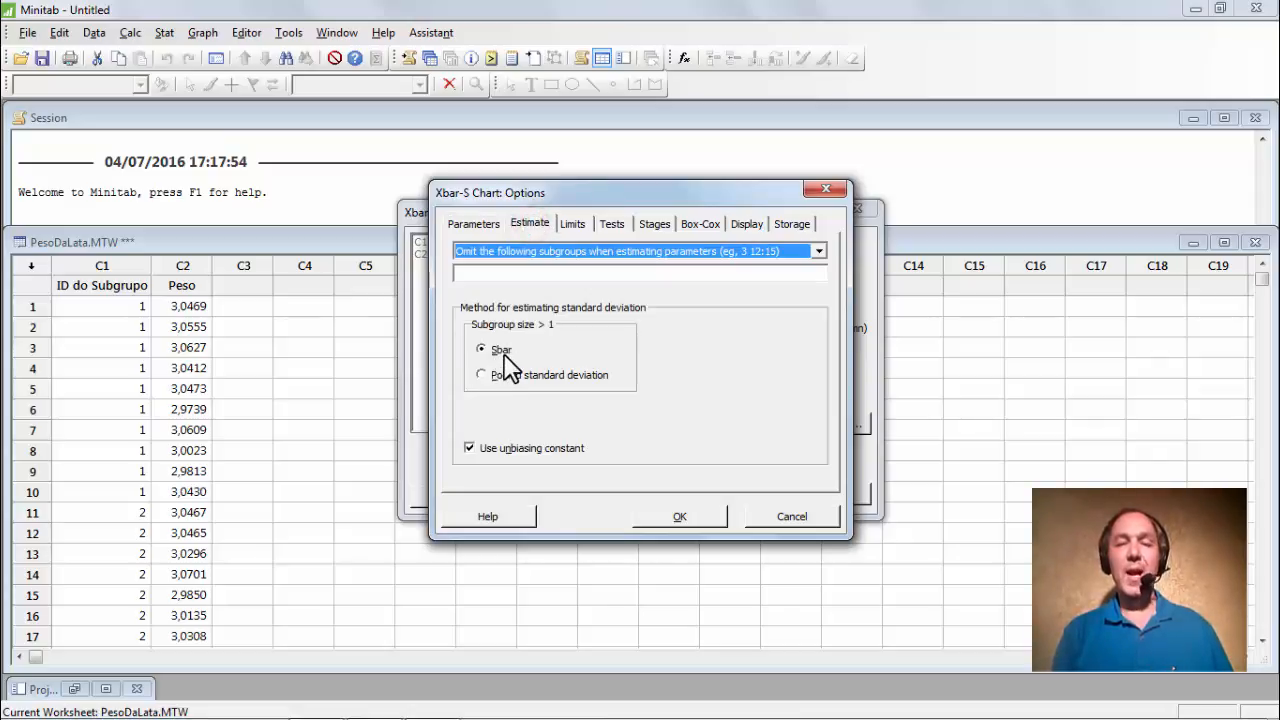
{"action": "left_click", "coordinate": [612, 223]}
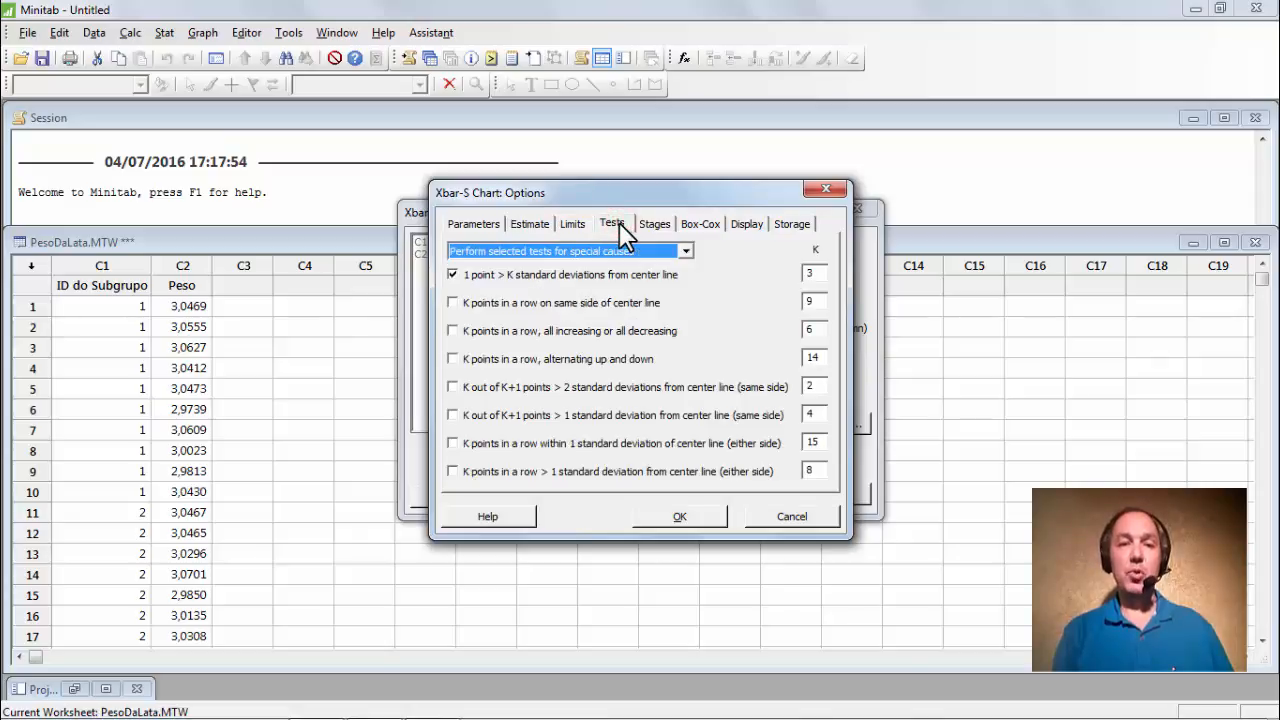
{"action": "left_click", "coordinate": [684, 251]}
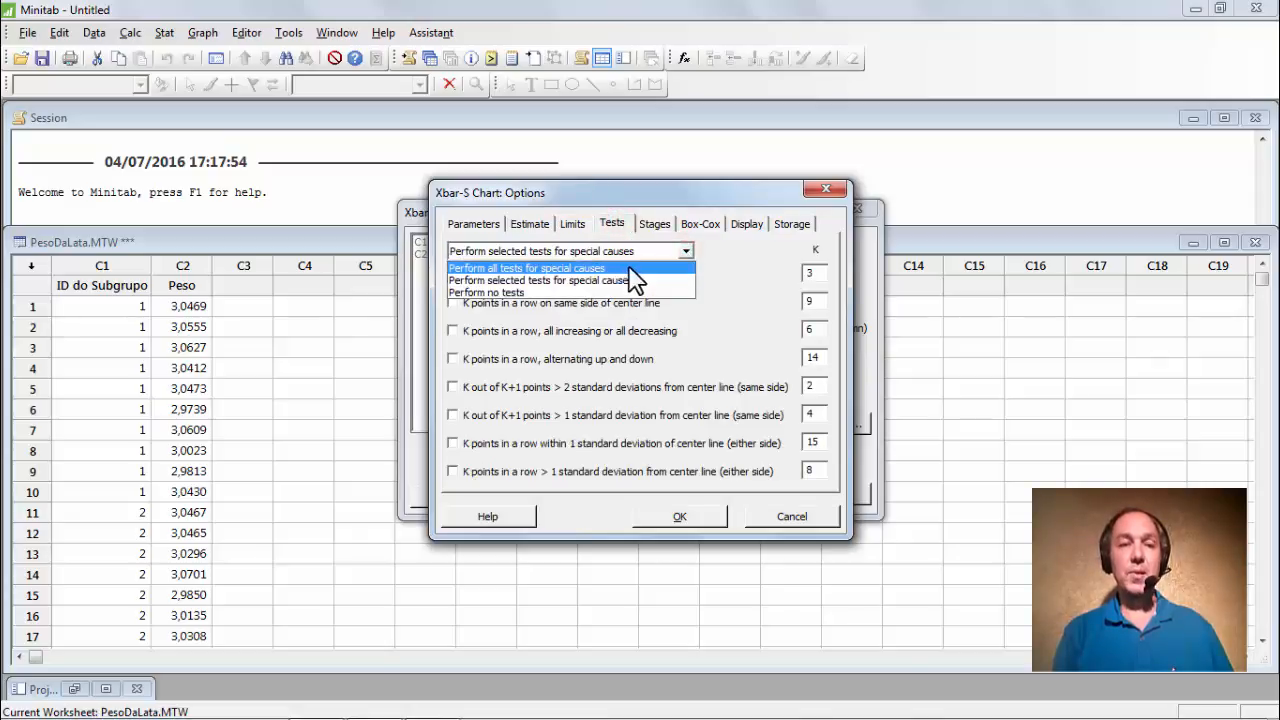
{"action": "left_click", "coordinate": [585, 268]}
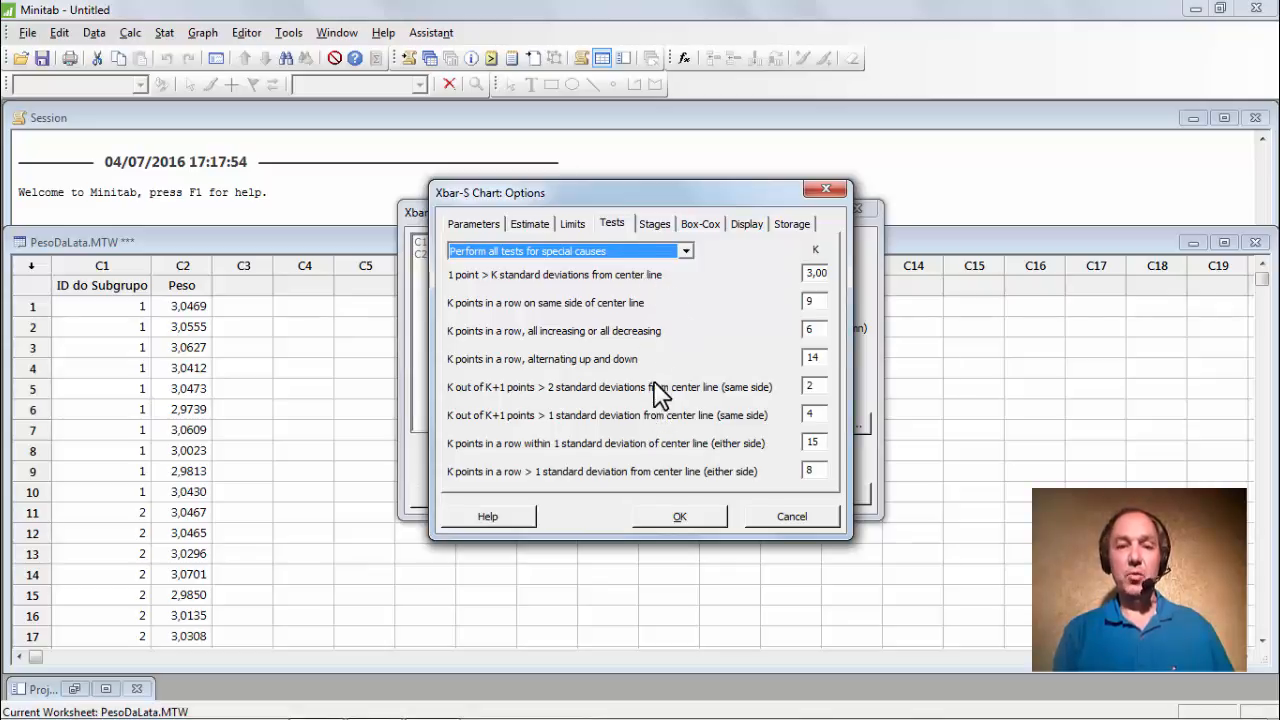
{"action": "left_click", "coordinate": [684, 514]}
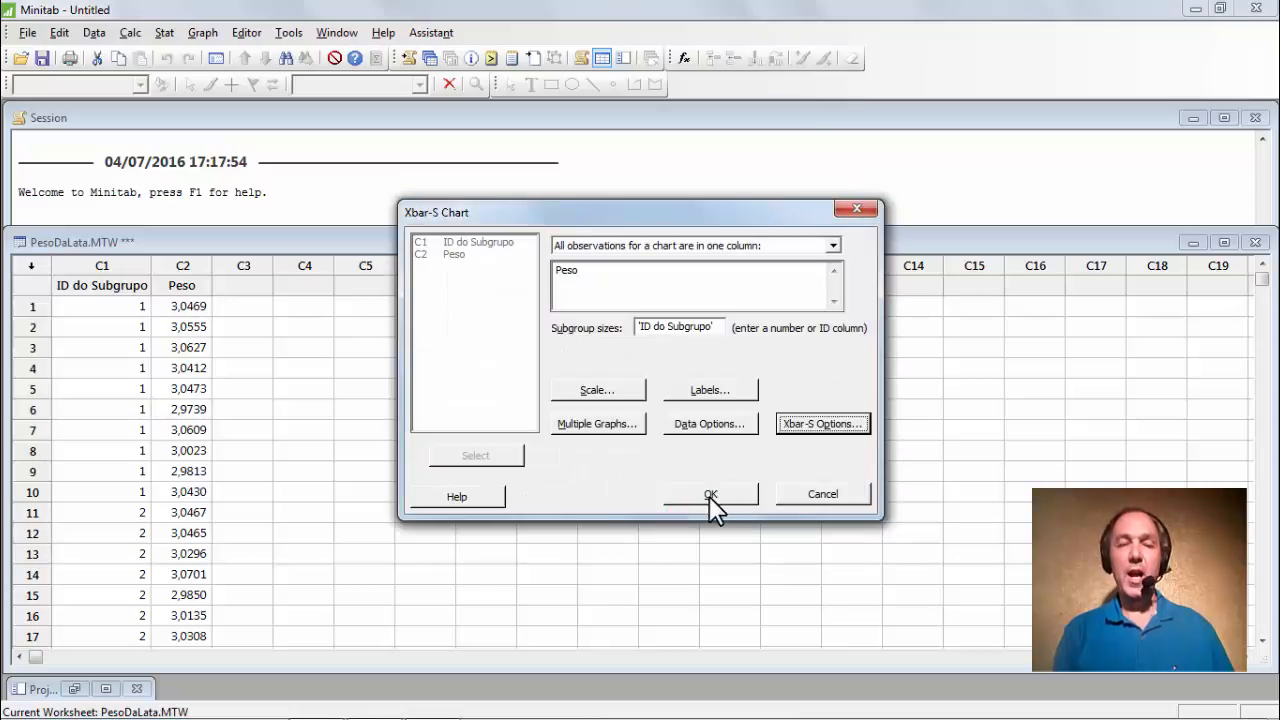
{"action": "left_click", "coordinate": [709, 495]}
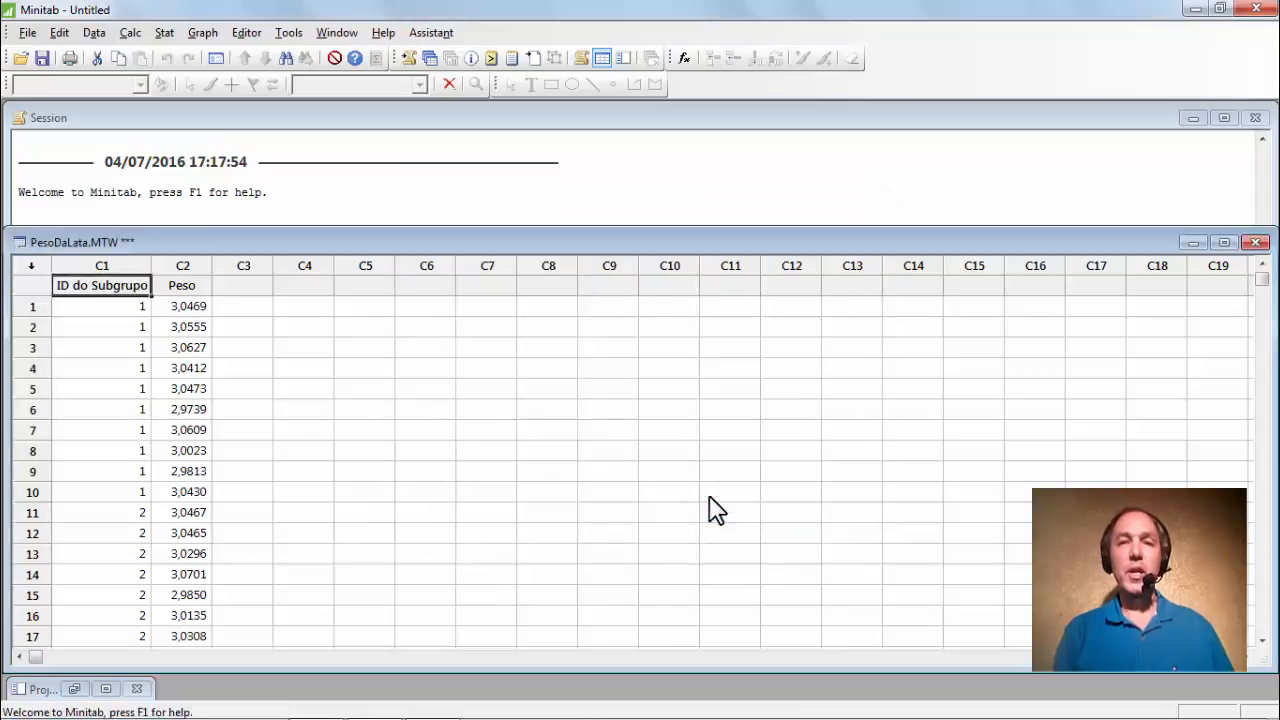
Move the Xbar-S chart window right to reveal the session output listing failed tests 1, 5 and 6.
{"action": "left_click_drag", "start_coordinate": [260, 119], "coordinate": [780, 155]}
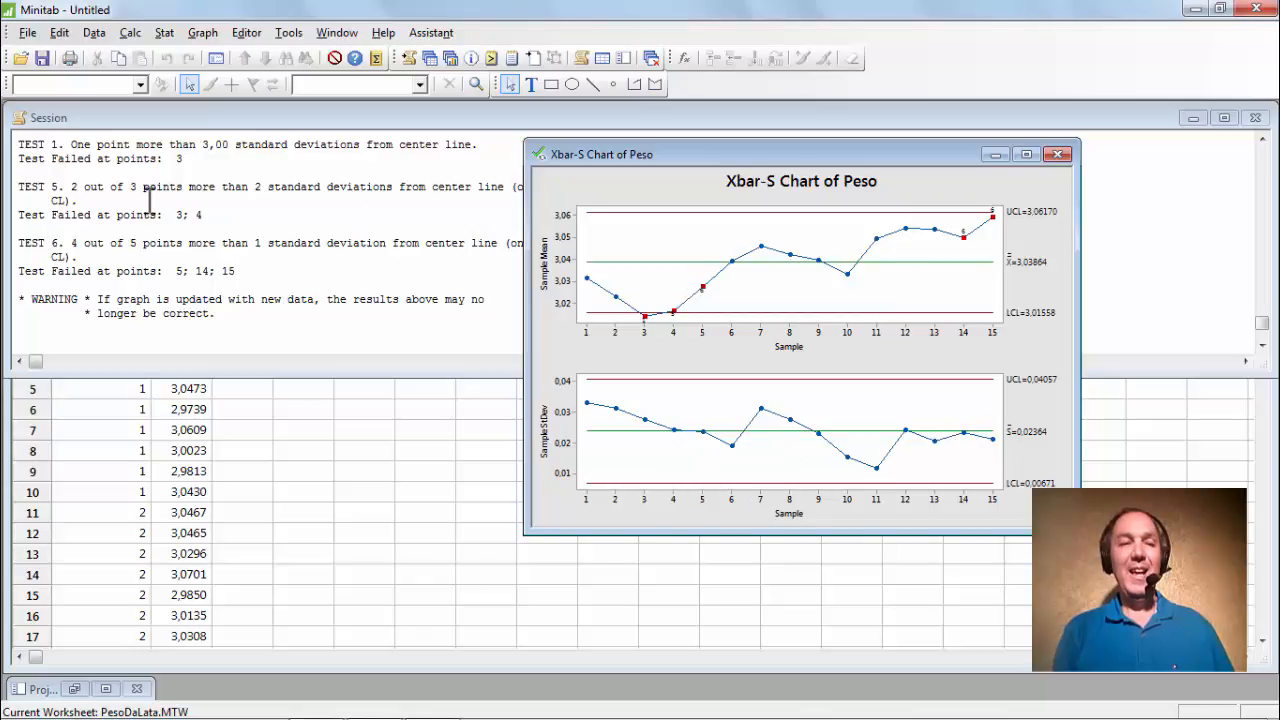
{"action": "left_click_drag", "start_coordinate": [690, 165], "coordinate": [918, 150]}
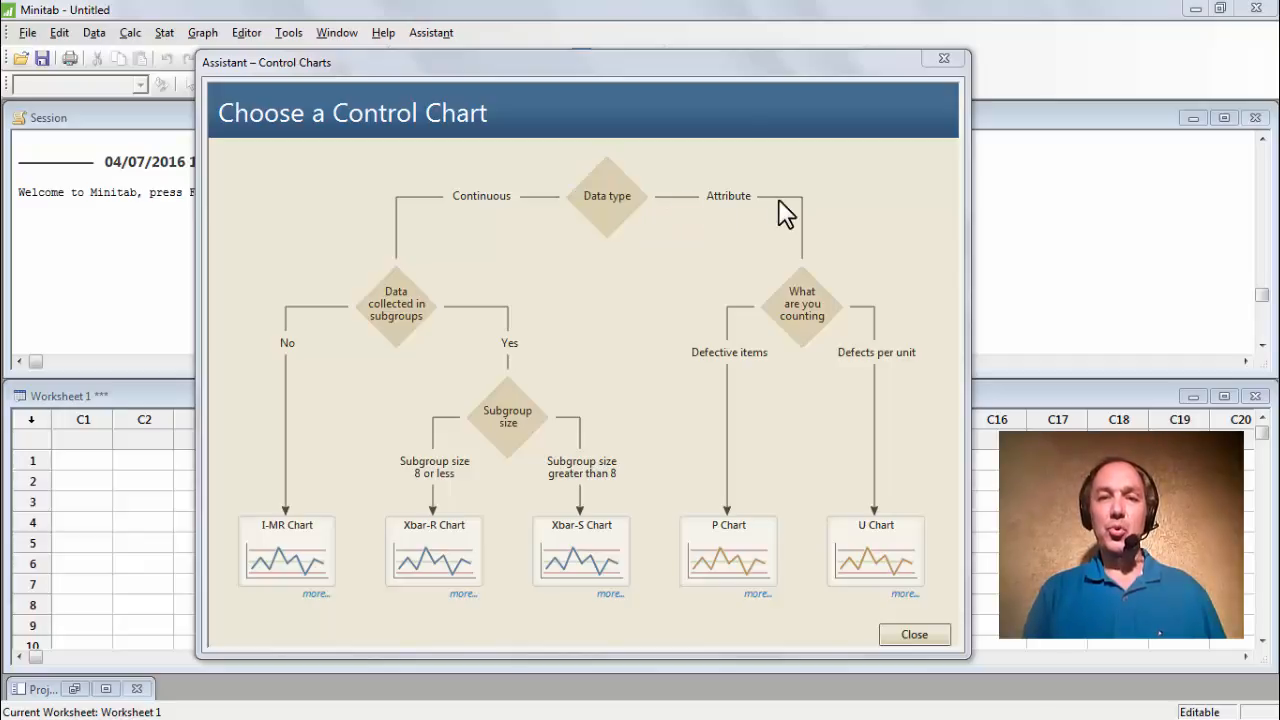
Show the 'What are you counting?' explanation contrasting defective items with defects per unit.
{"action": "left_click", "coordinate": [803, 316]}
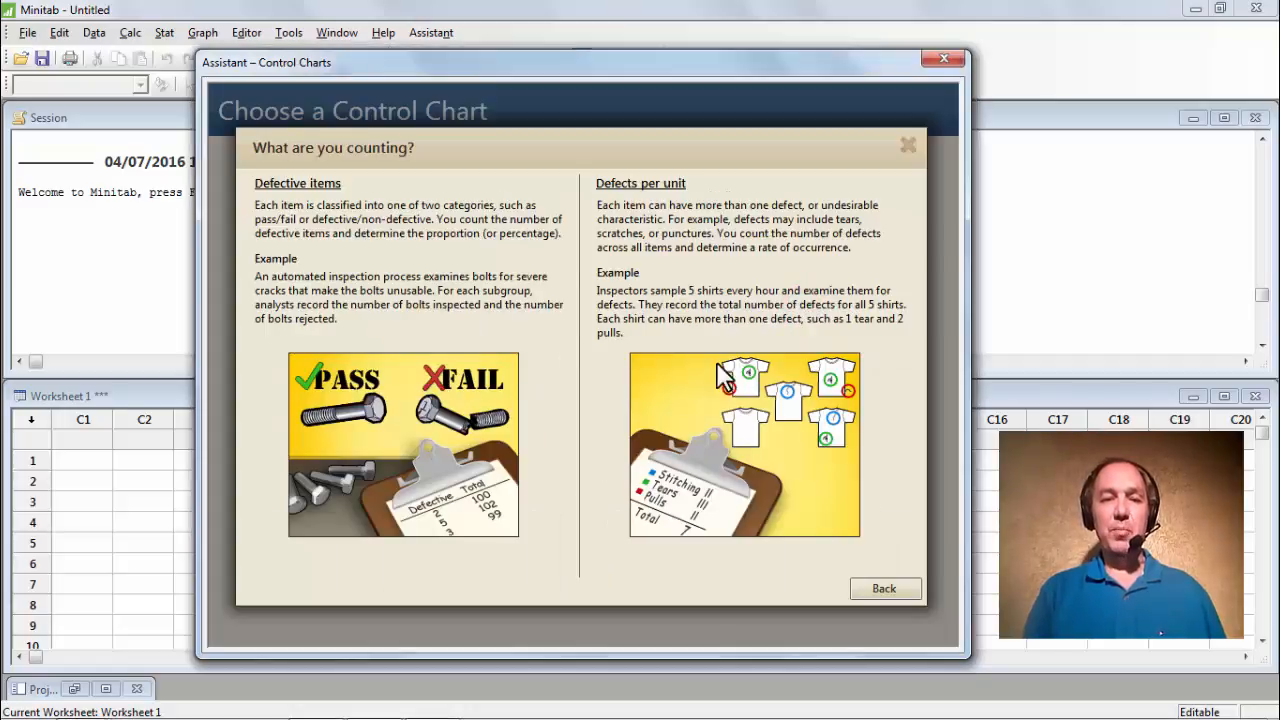
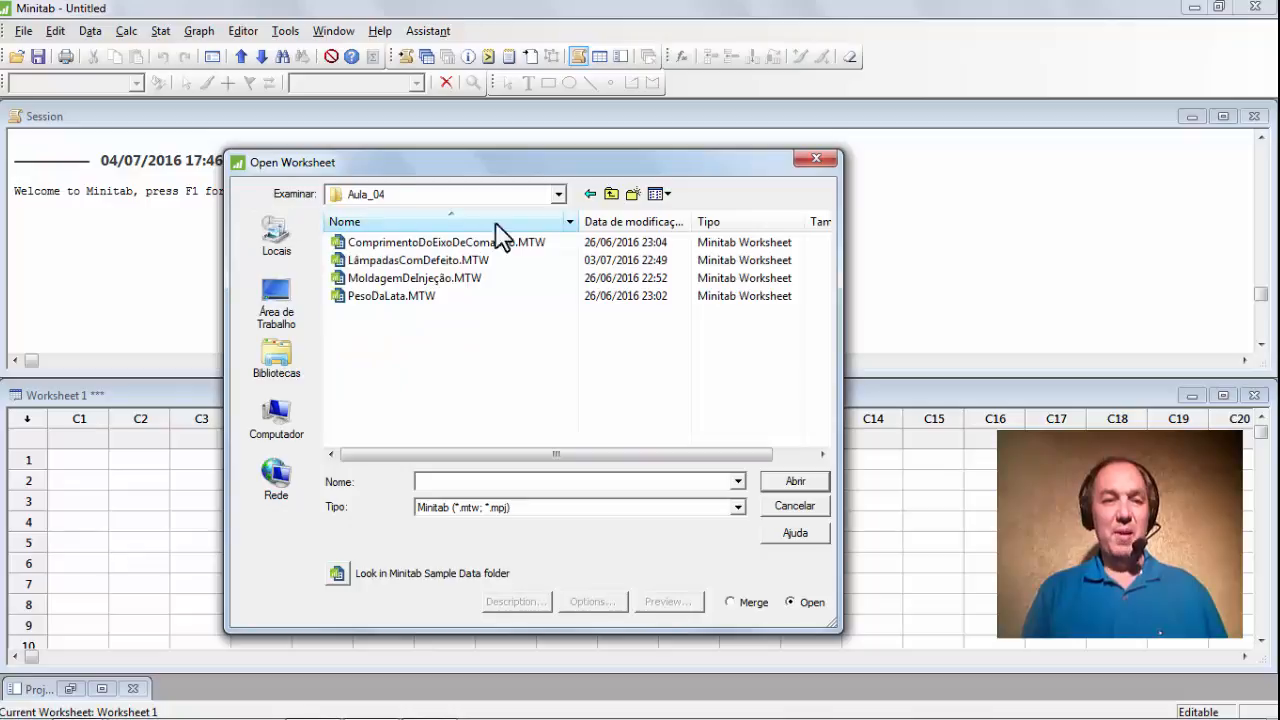
Open LâmpadasComDefeito.MTW and review its ID do Subgrupo and Defeitos data for subgroups 101–124.
{"action": "left_click", "coordinate": [420, 260]}
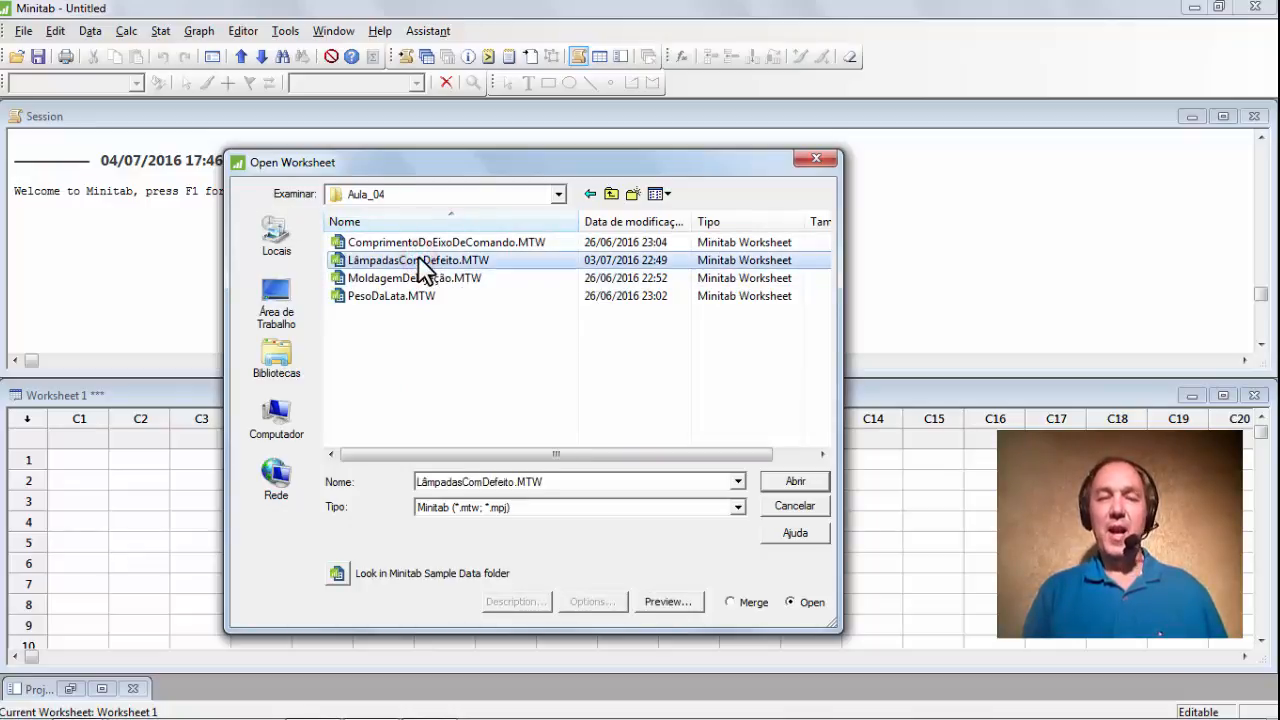
{"action": "left_click", "coordinate": [797, 482]}
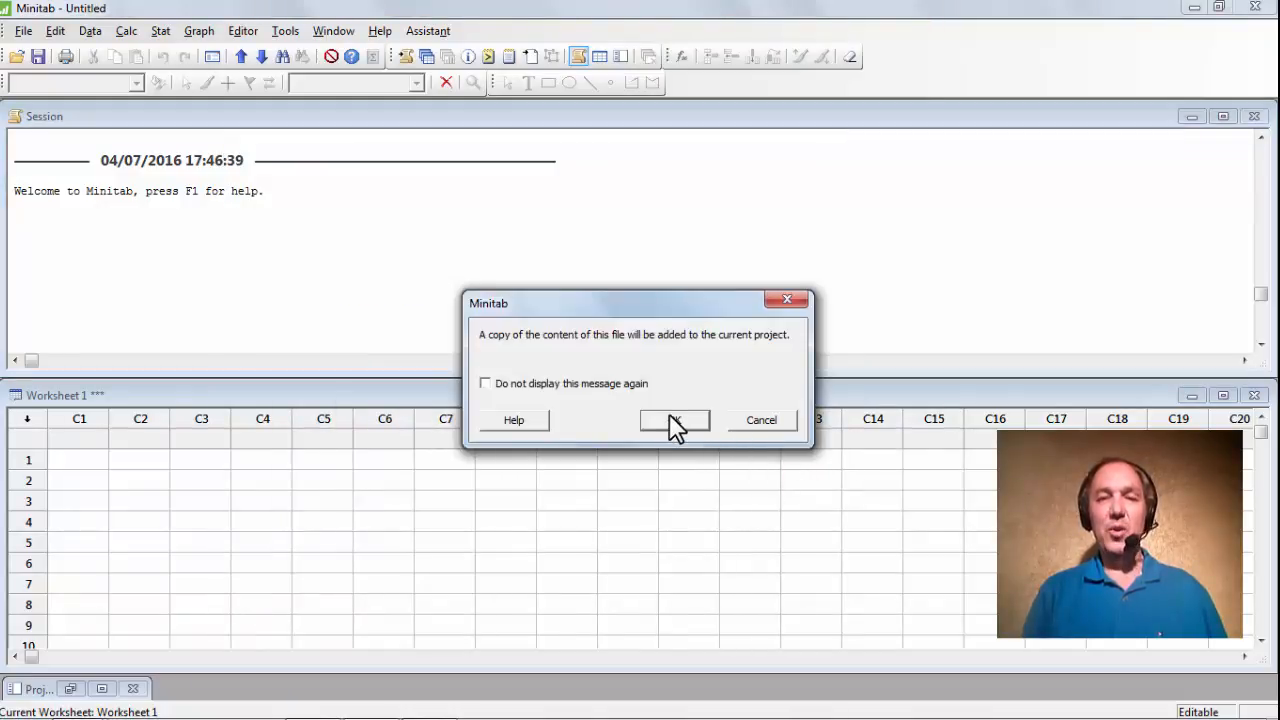
{"action": "left_click", "coordinate": [675, 422]}
{"action": "left_click_drag", "start_coordinate": [651, 377], "coordinate": [668, 206]}
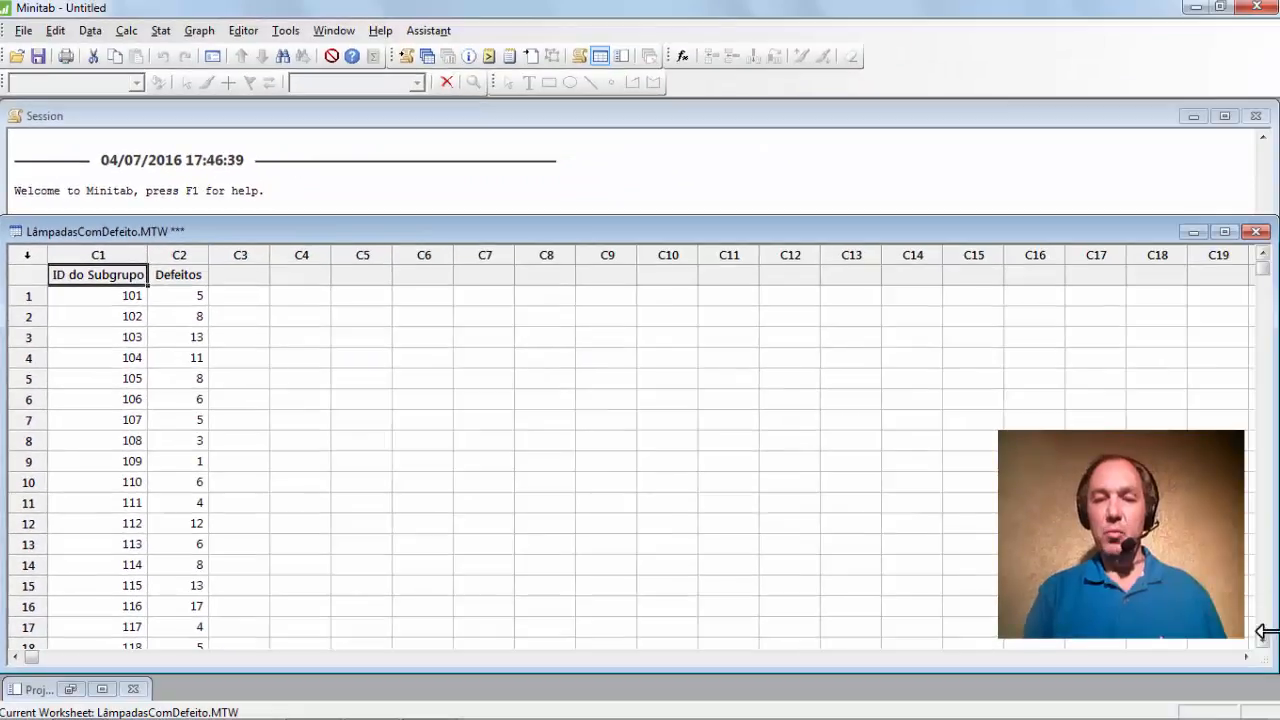
{"action": "left_click", "coordinate": [1263, 641]}
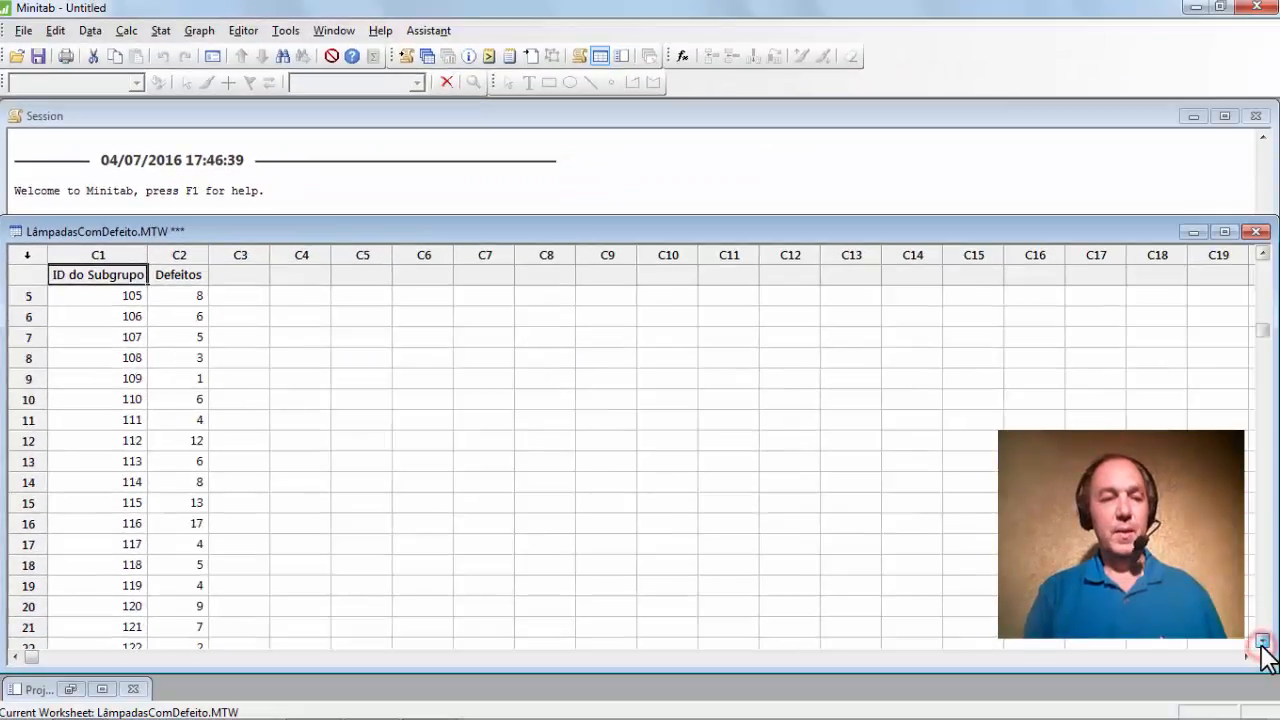
{"action": "left_click", "coordinate": [1263, 641]}
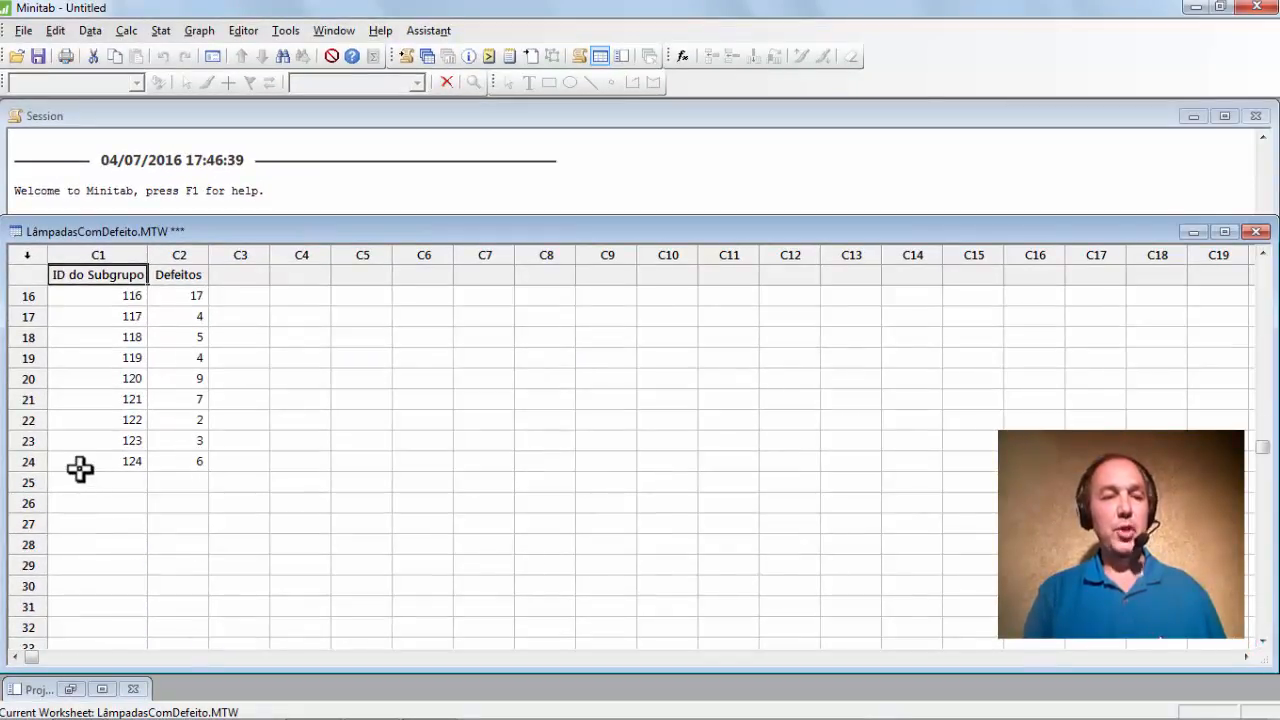
{"action": "scroll", "coordinate": [84, 474], "scroll_direction": "up", "scroll_amount": 5}
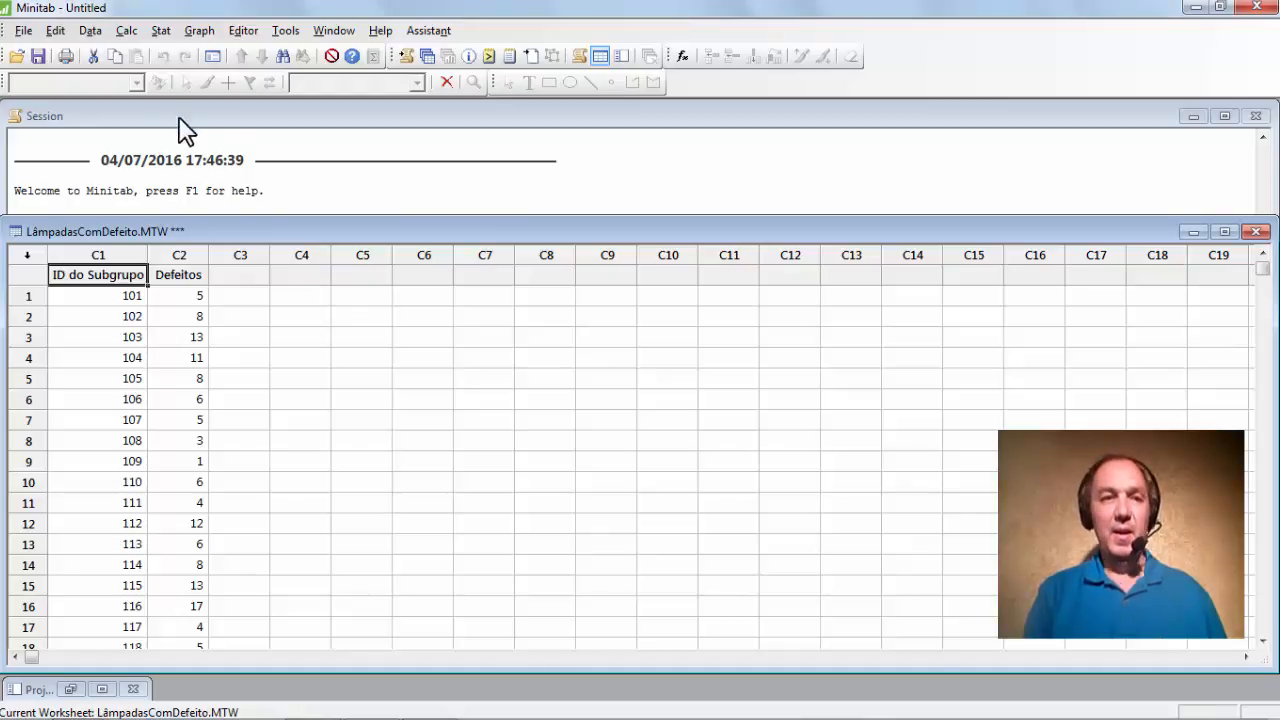
Start an NP chart with Defeitos as the variable and ID do Subgrupo as subgroup sizes.
{"action": "left_click", "coordinate": [160, 28]}
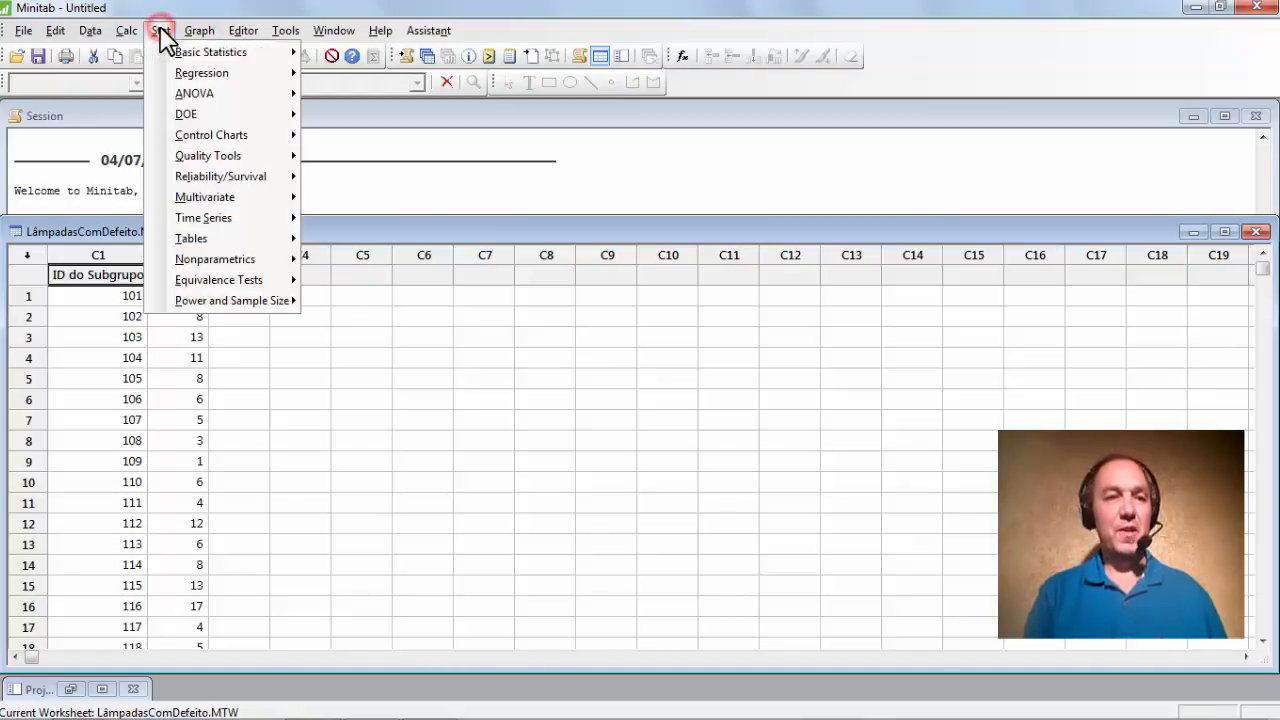
{"action": "mouse_move", "coordinate": [198, 140]}
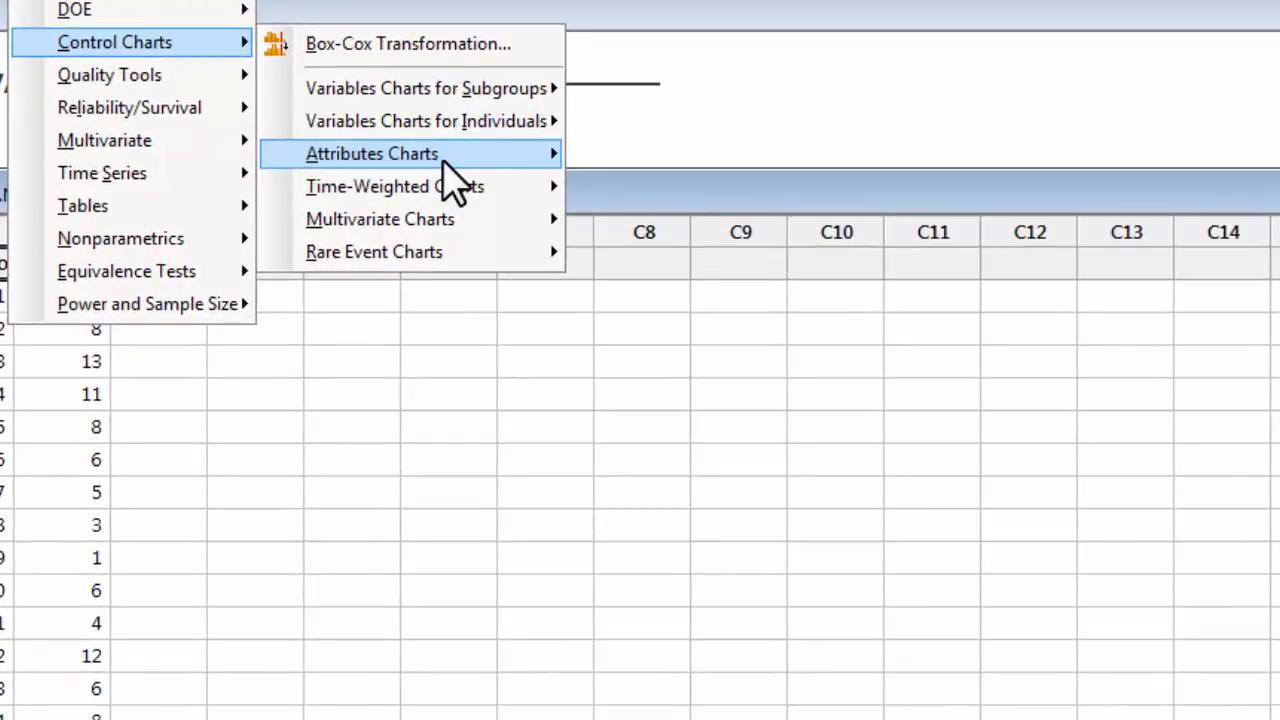
{"action": "mouse_move", "coordinate": [444, 162]}
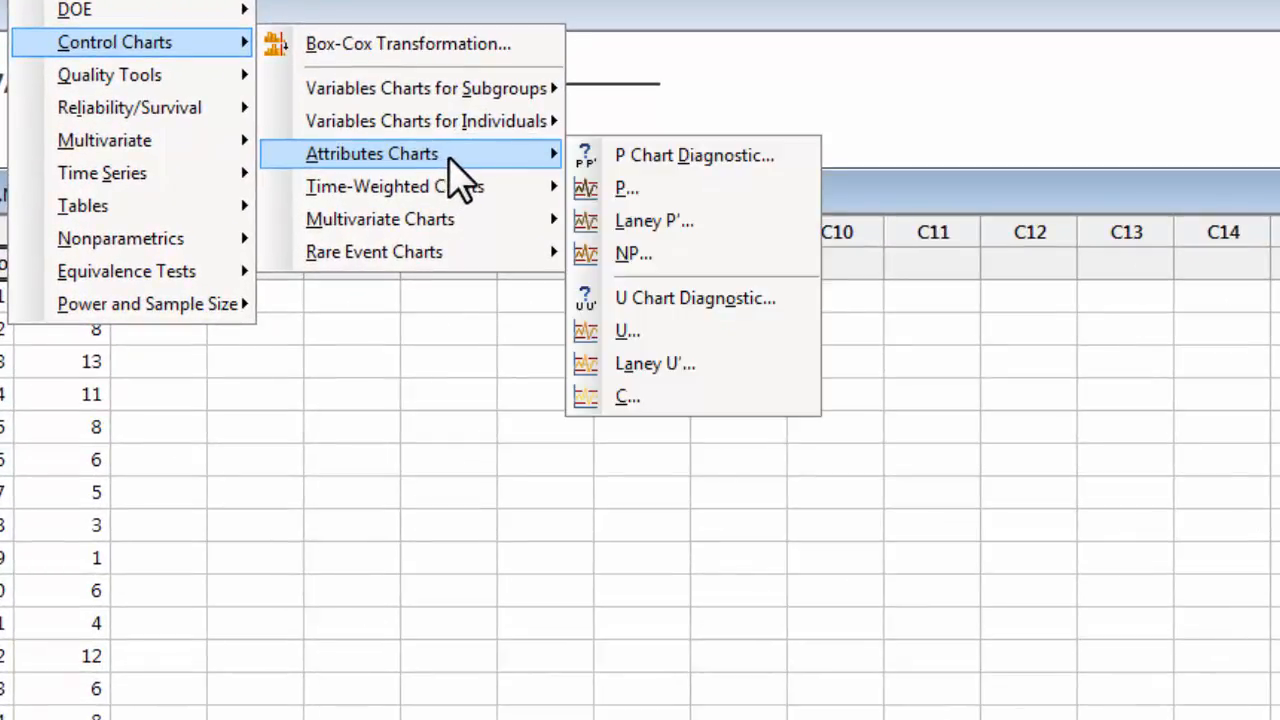
{"action": "left_click", "coordinate": [590, 256]}
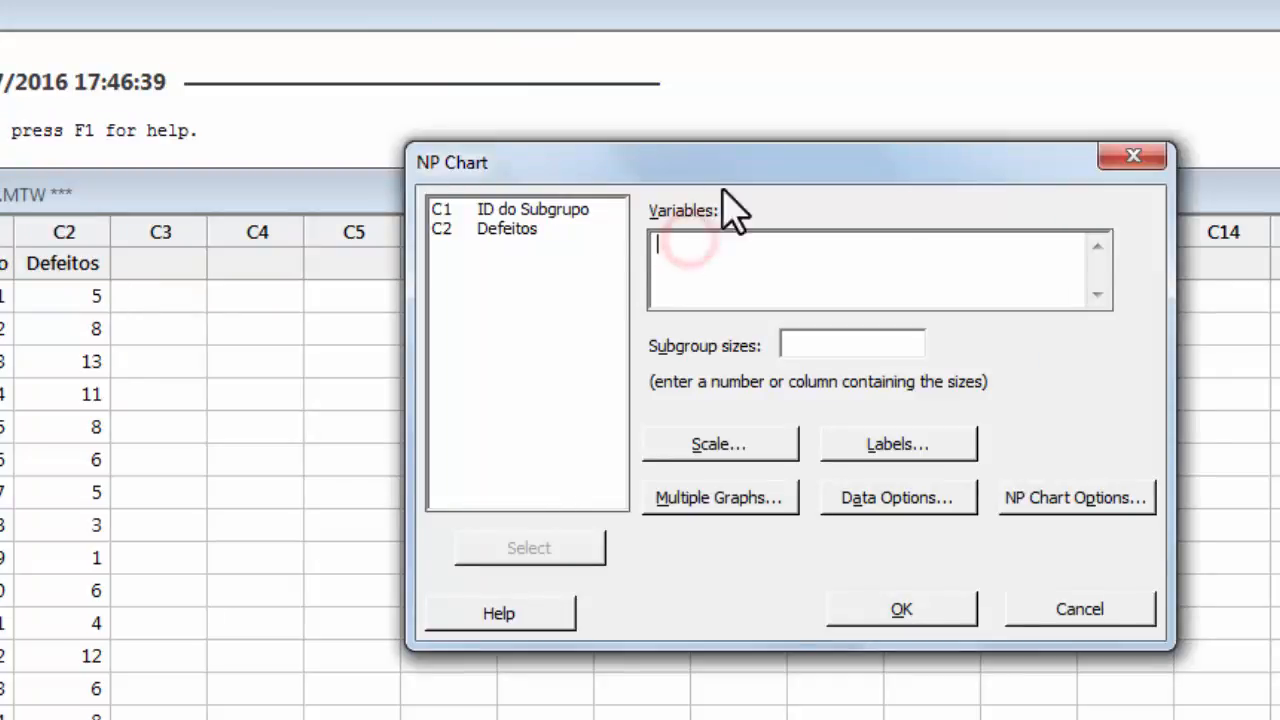
{"action": "left_click", "coordinate": [760, 250]}
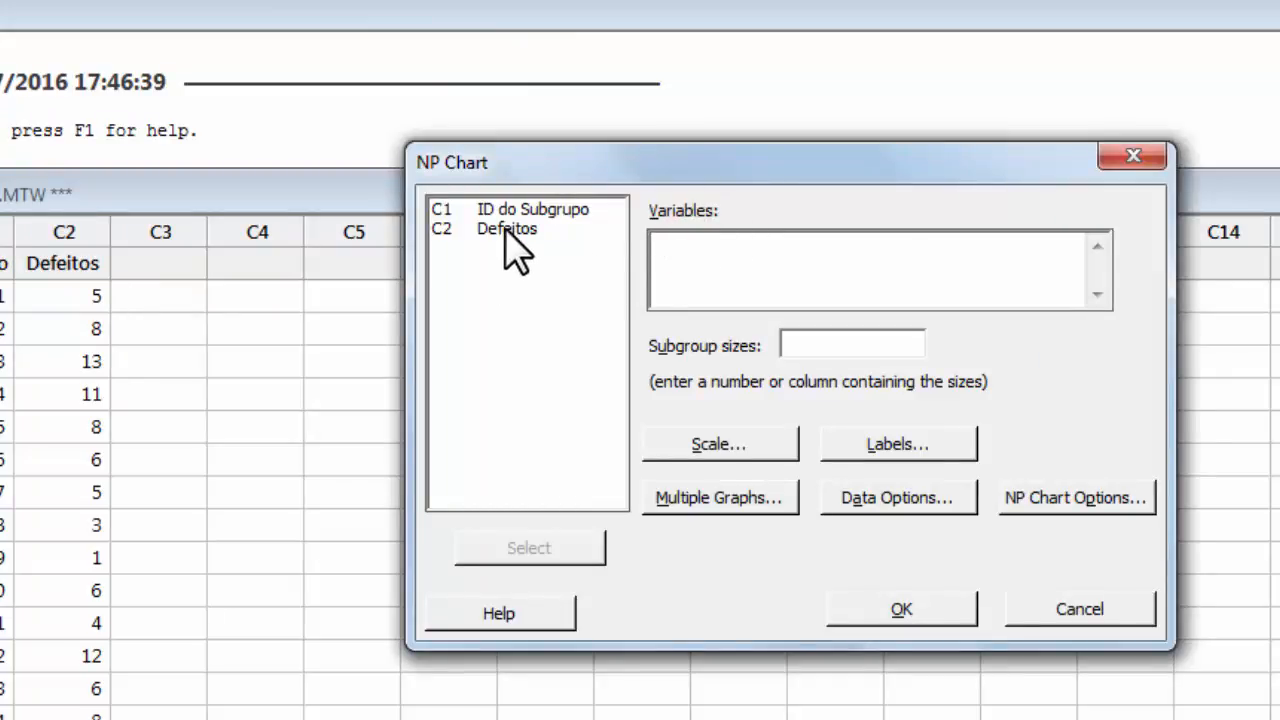
{"action": "left_click", "coordinate": [505, 230]}
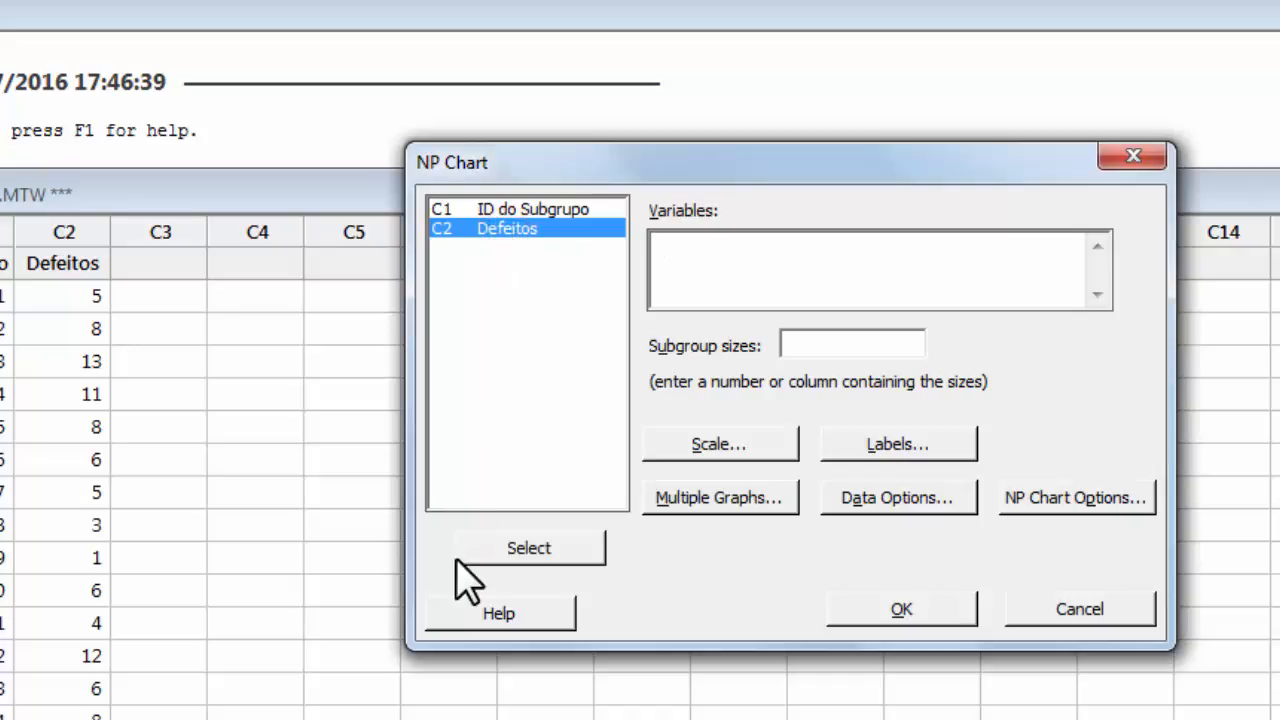
{"action": "left_click", "coordinate": [530, 560]}
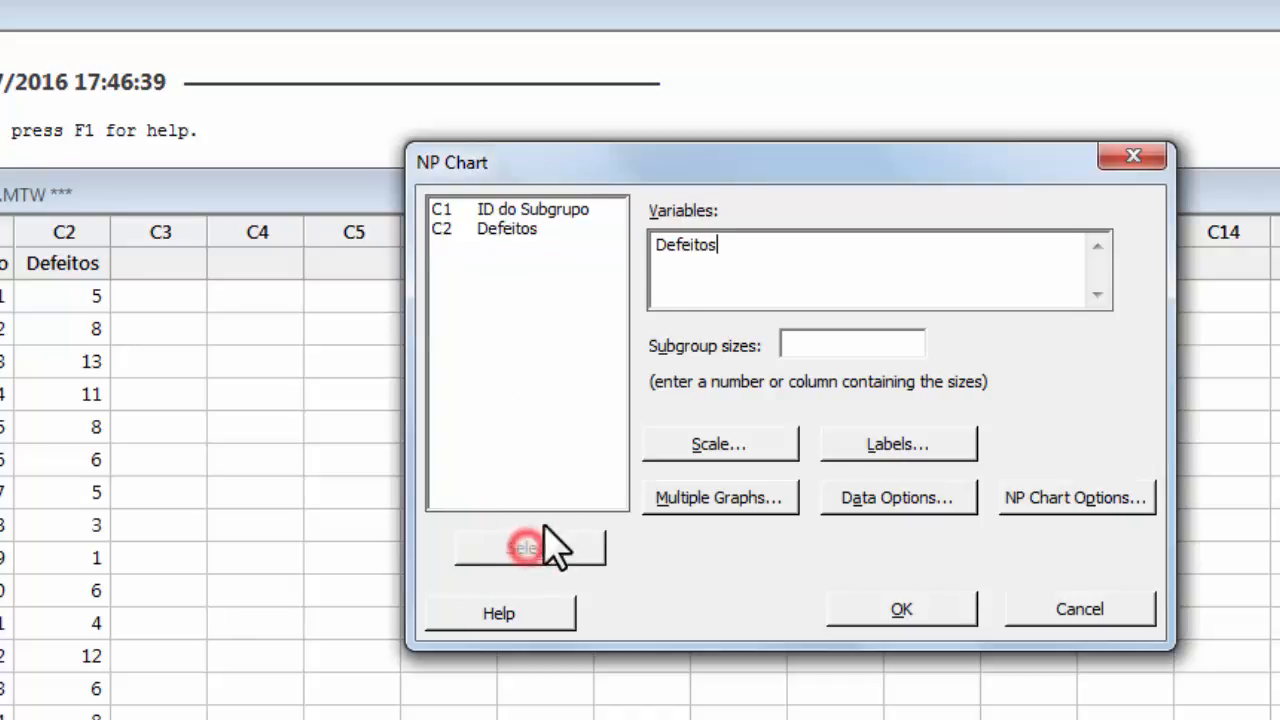
{"action": "left_click", "coordinate": [830, 343]}
{"action": "left_click", "coordinate": [530, 210]}
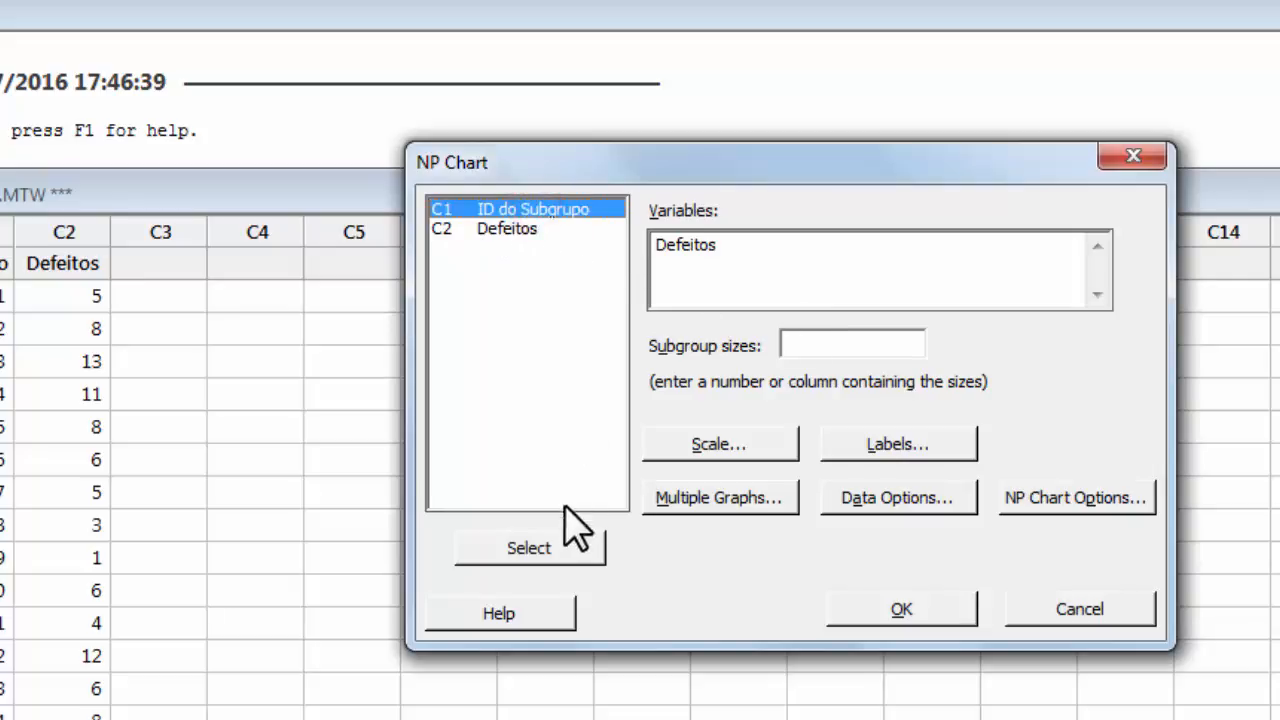
{"action": "left_click", "coordinate": [543, 545]}
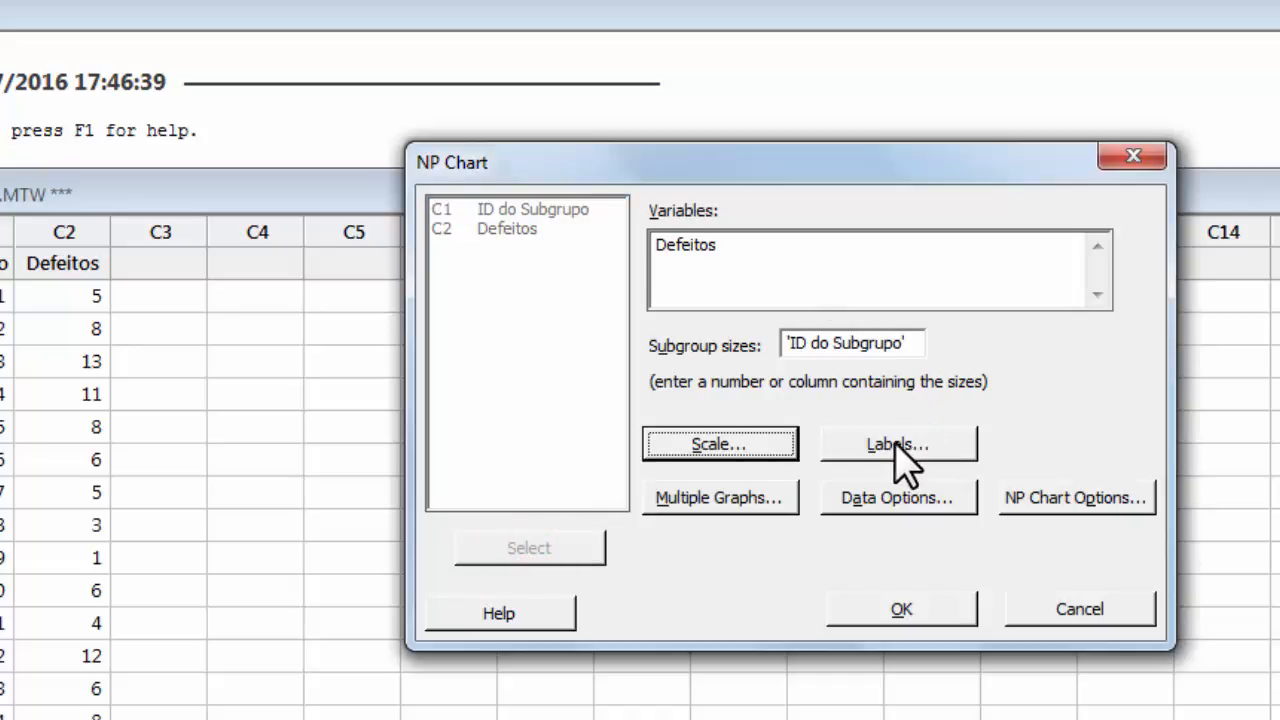
{"action": "left_click", "coordinate": [1064, 496]}
Enable 'Perform all tests for special causes' in NP Chart Options and draw the Defeitos NP chart.
{"action": "left_click", "coordinate": [1064, 497]}
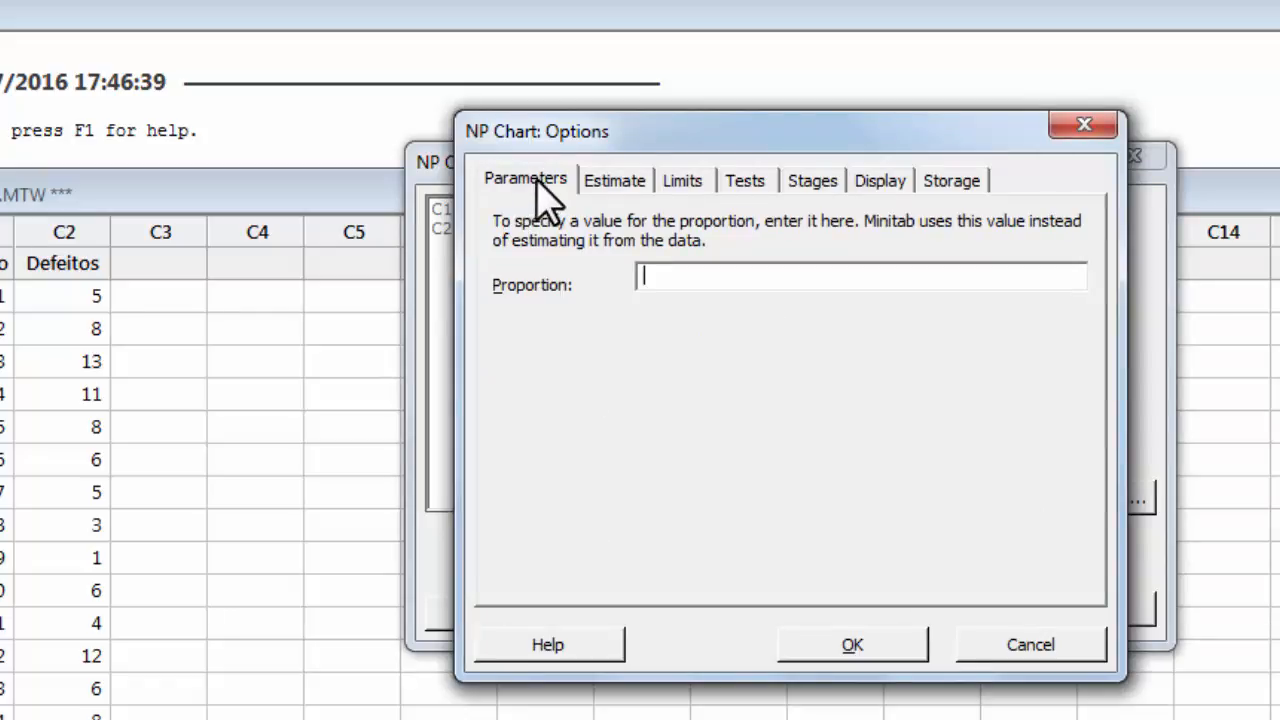
{"action": "left_click", "coordinate": [628, 184]}
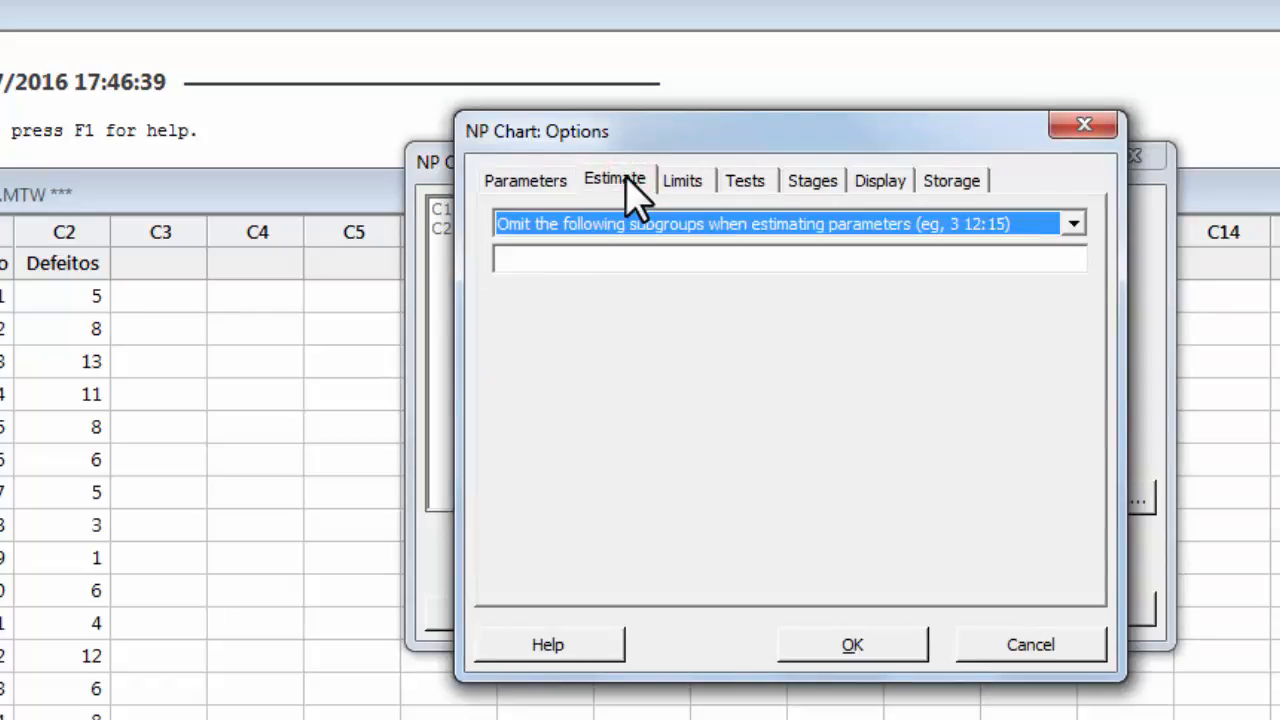
{"action": "left_click", "coordinate": [752, 178]}
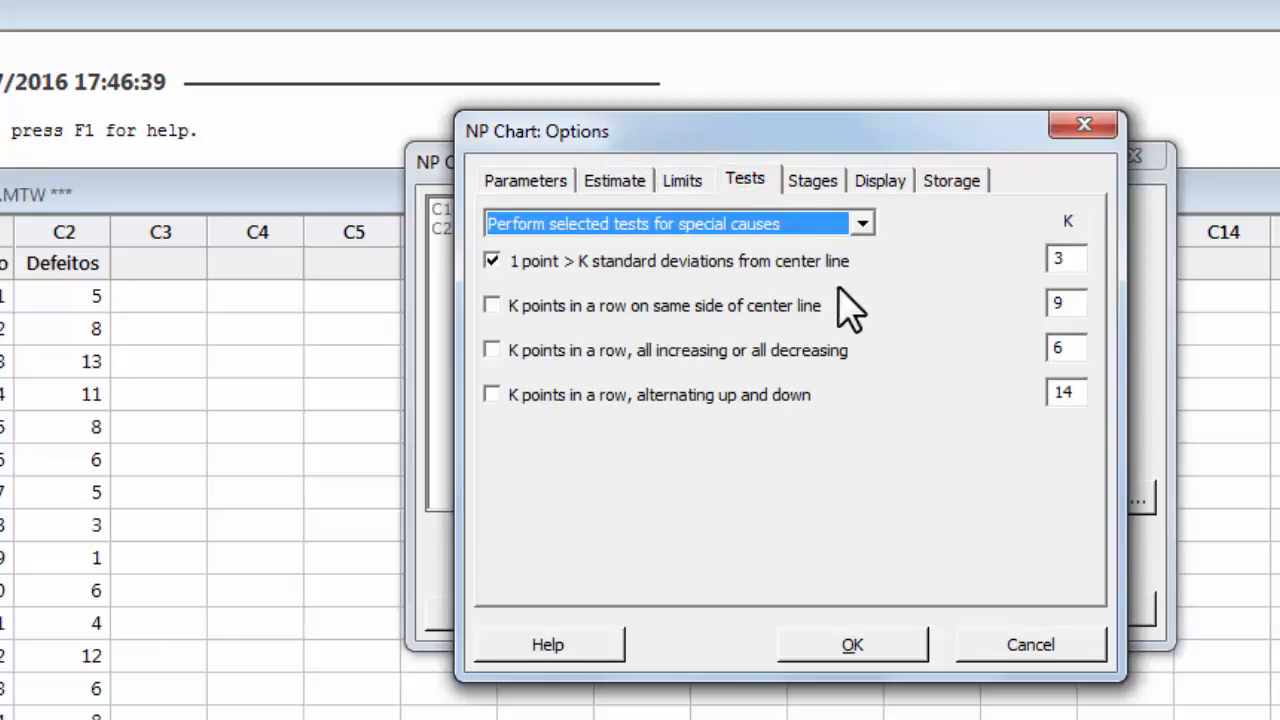
{"action": "left_click", "coordinate": [863, 224]}
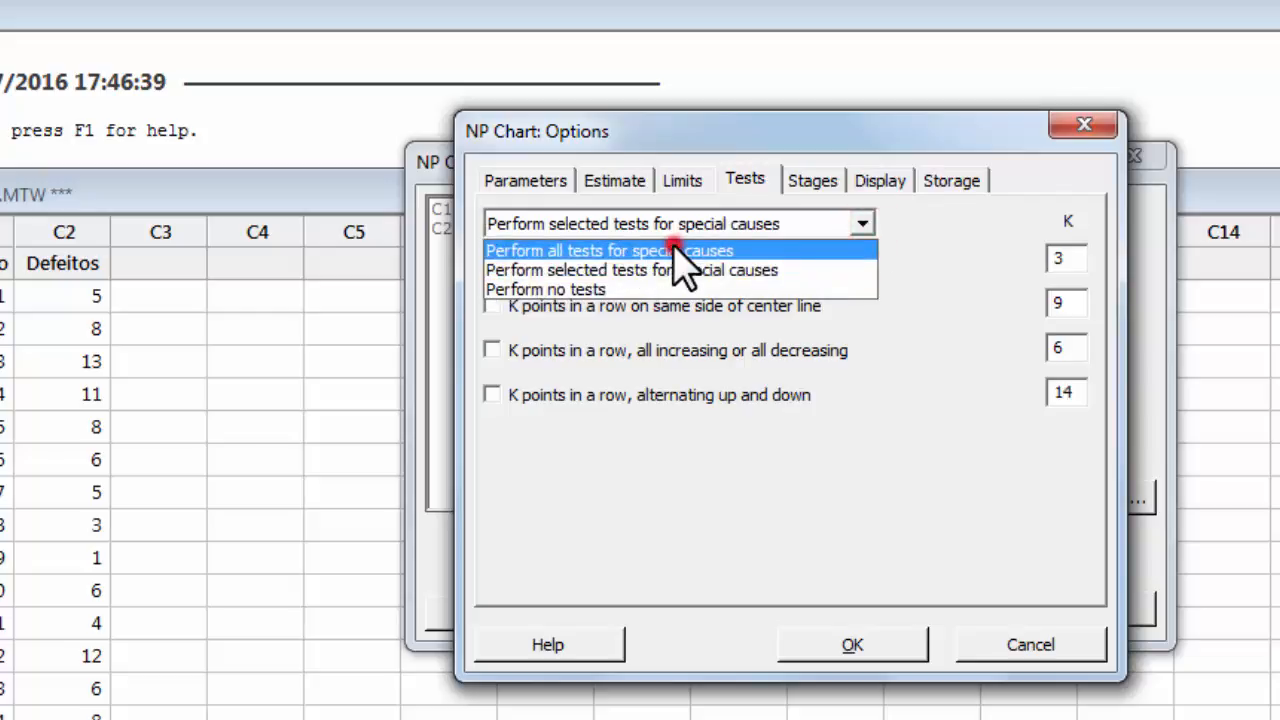
{"action": "left_click", "coordinate": [680, 251]}
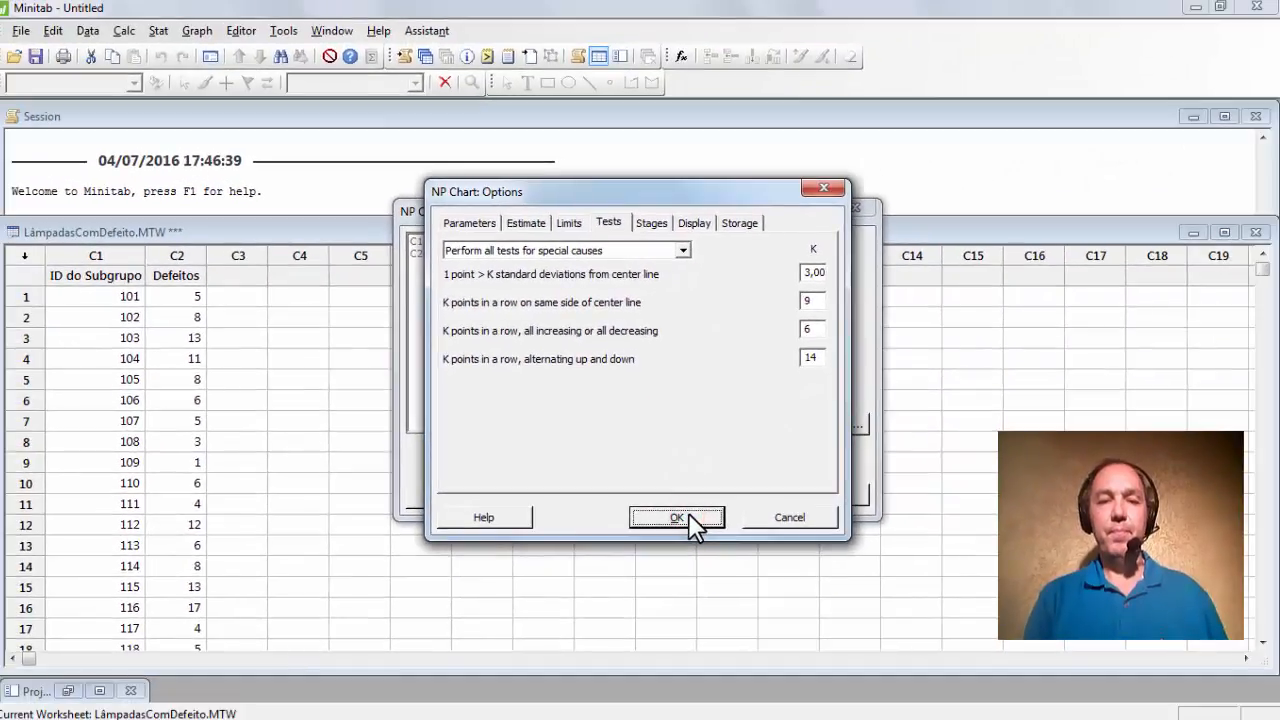
{"action": "left_click", "coordinate": [677, 518]}
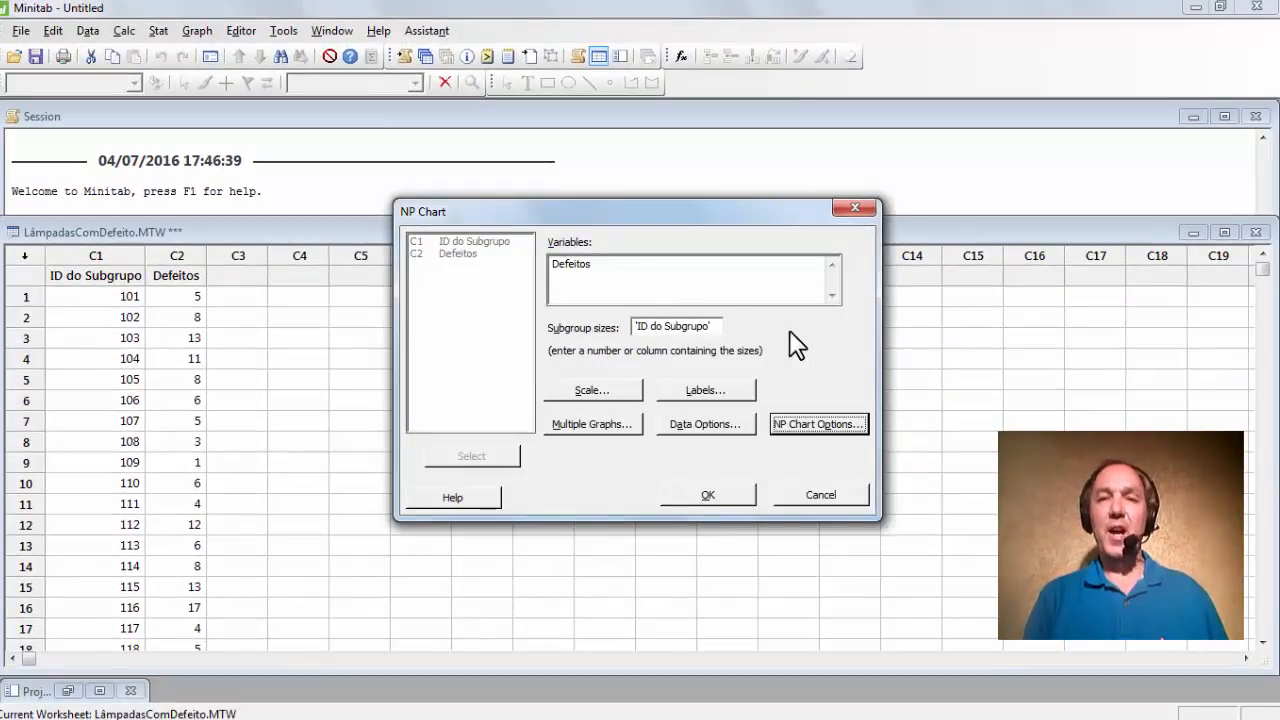
{"action": "left_click", "coordinate": [706, 493]}
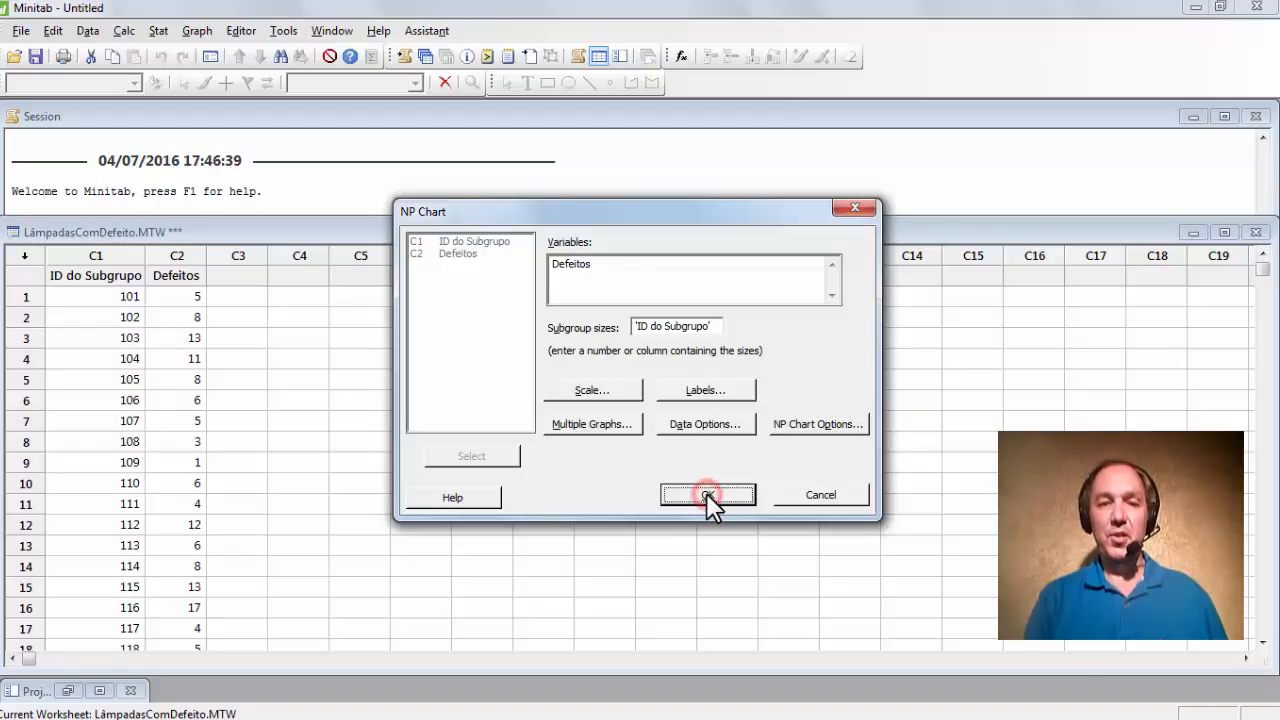